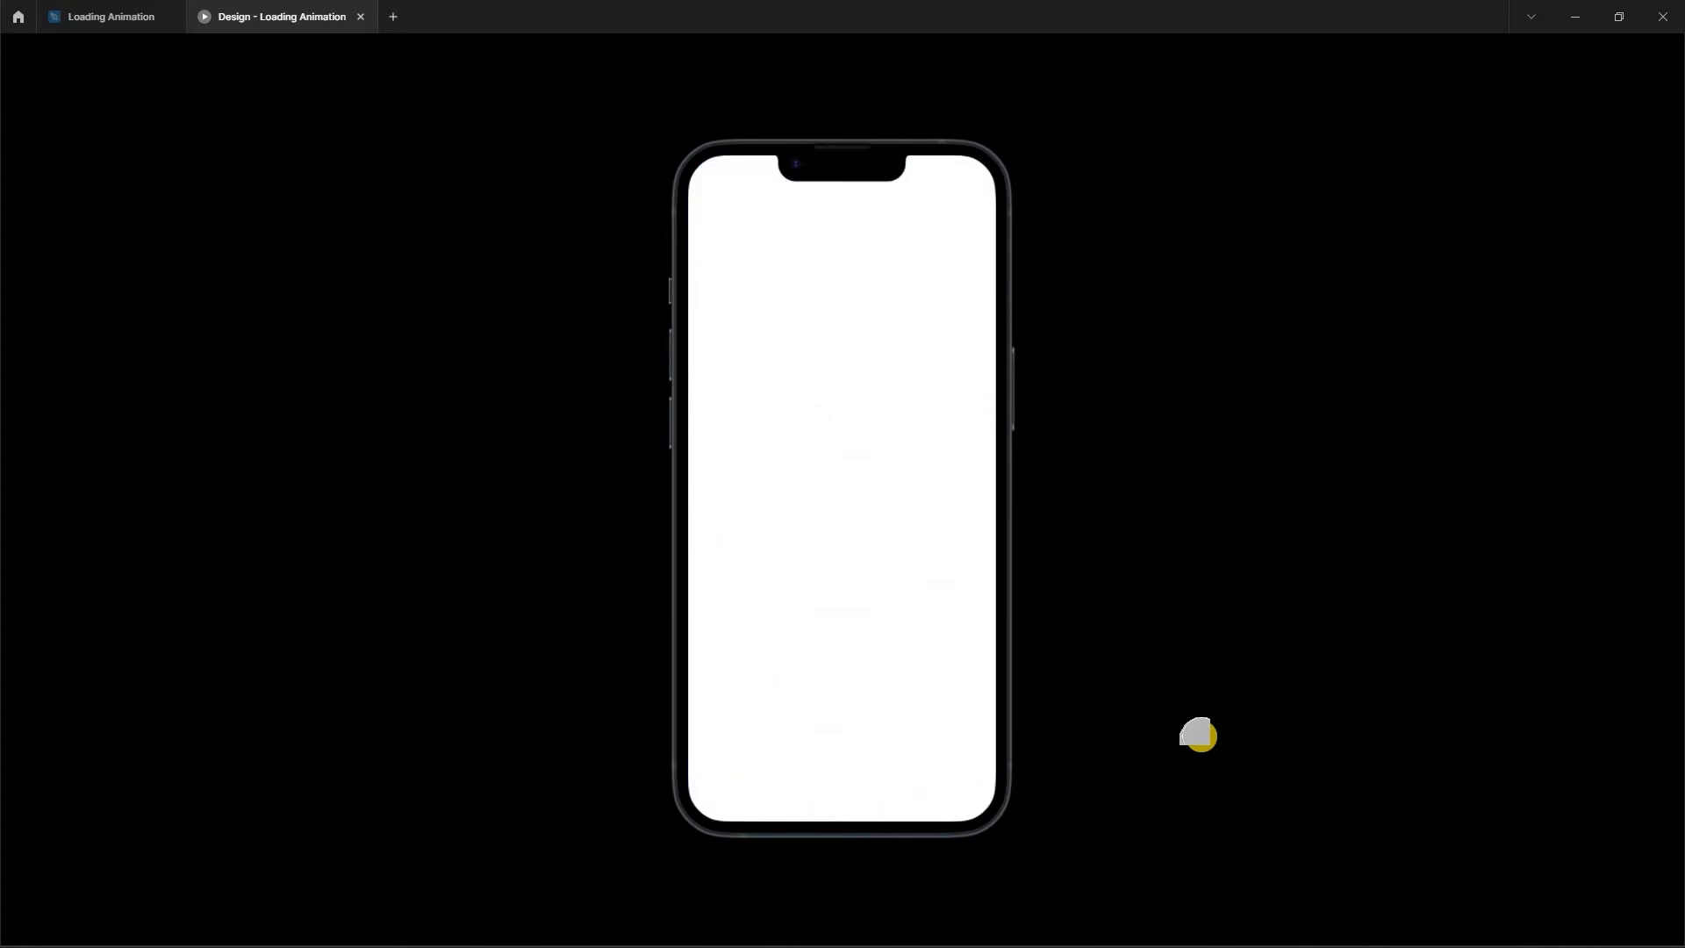
Draw a white 120 × 11 frame, Frame 1, and nudge it just below the colour swatches
key(ctrl+w)
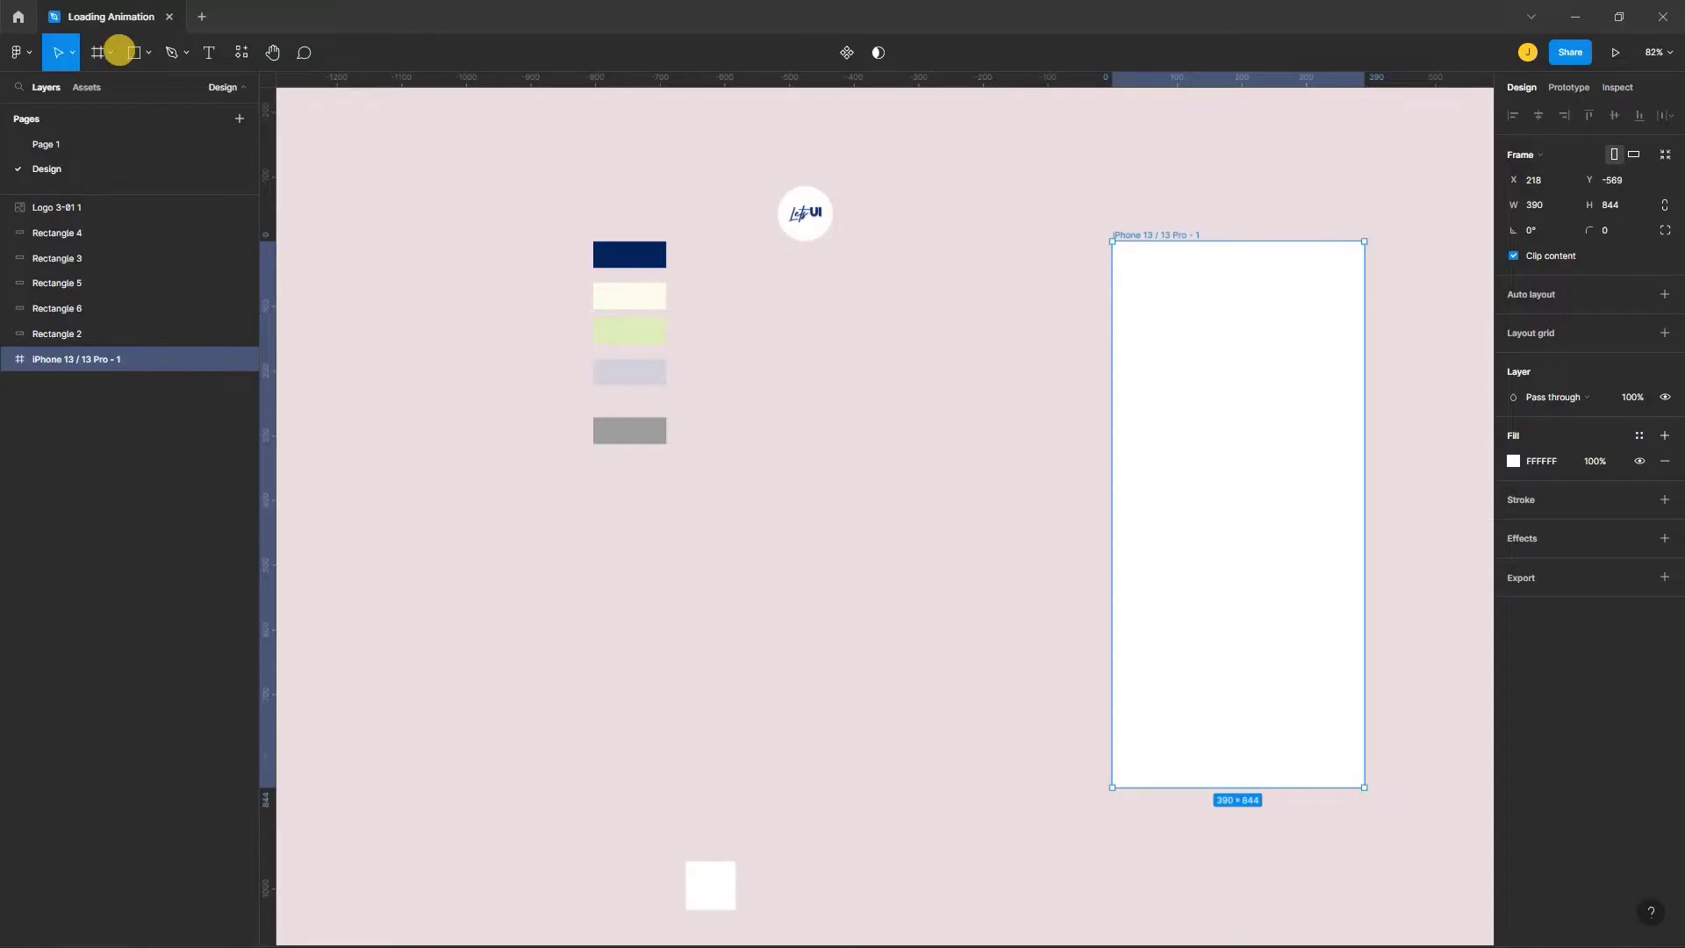
key(f)
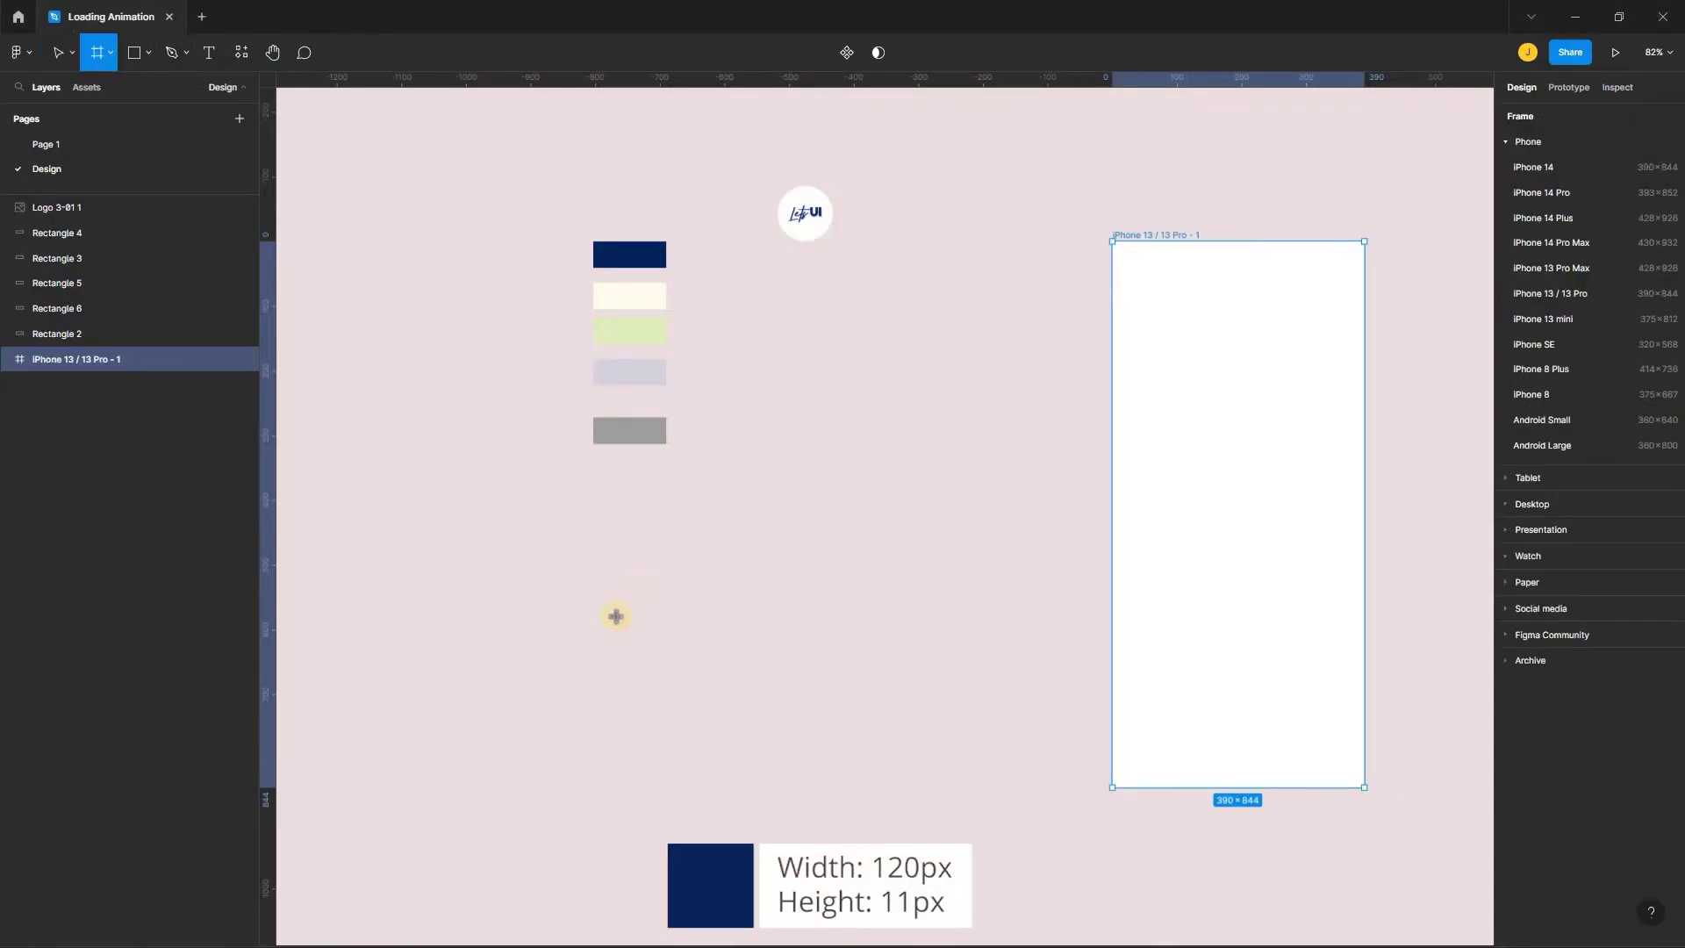
drag(615, 615, 808, 631)
text(120)
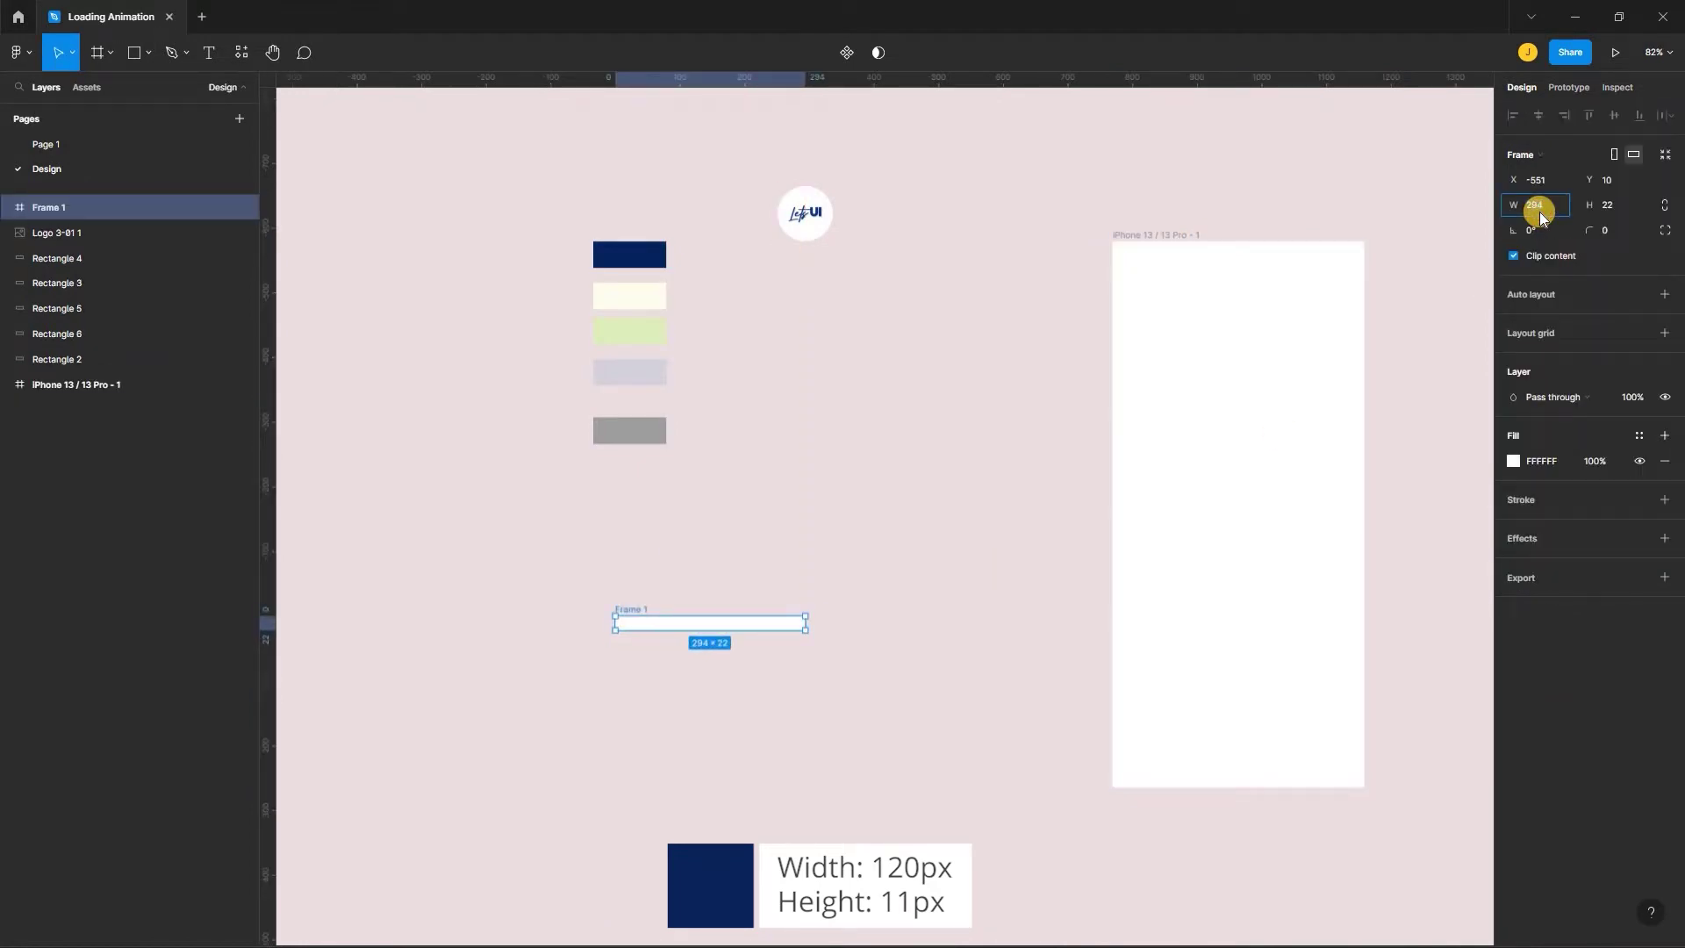
click(1616, 207)
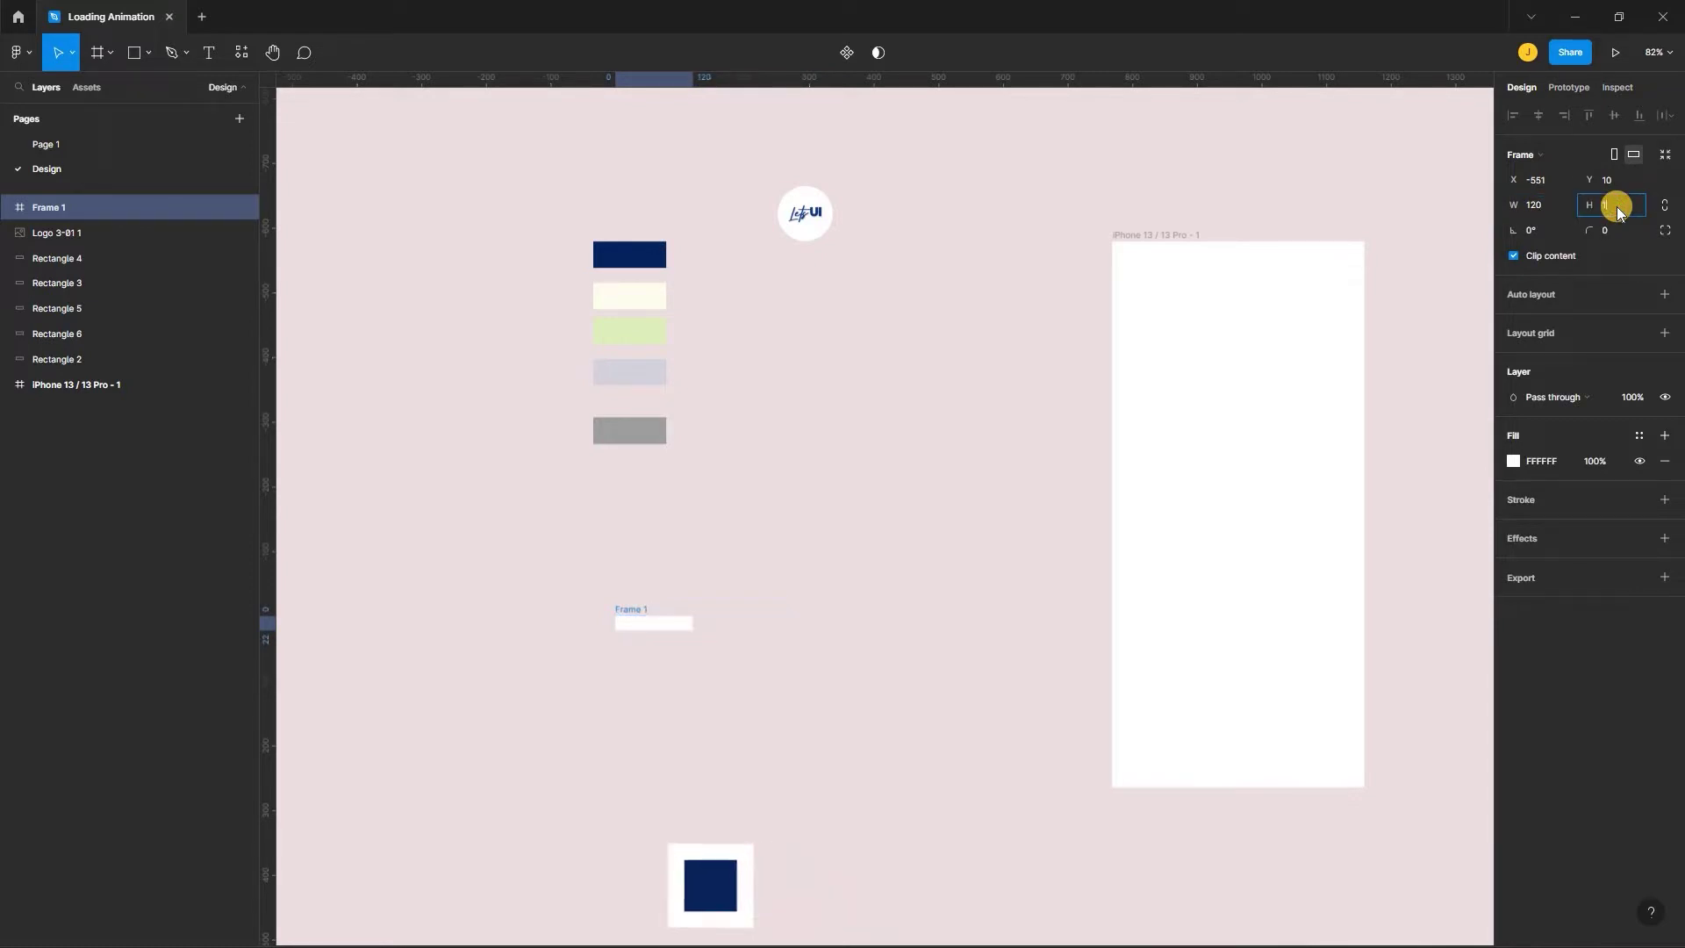
text(11)
key(Return)
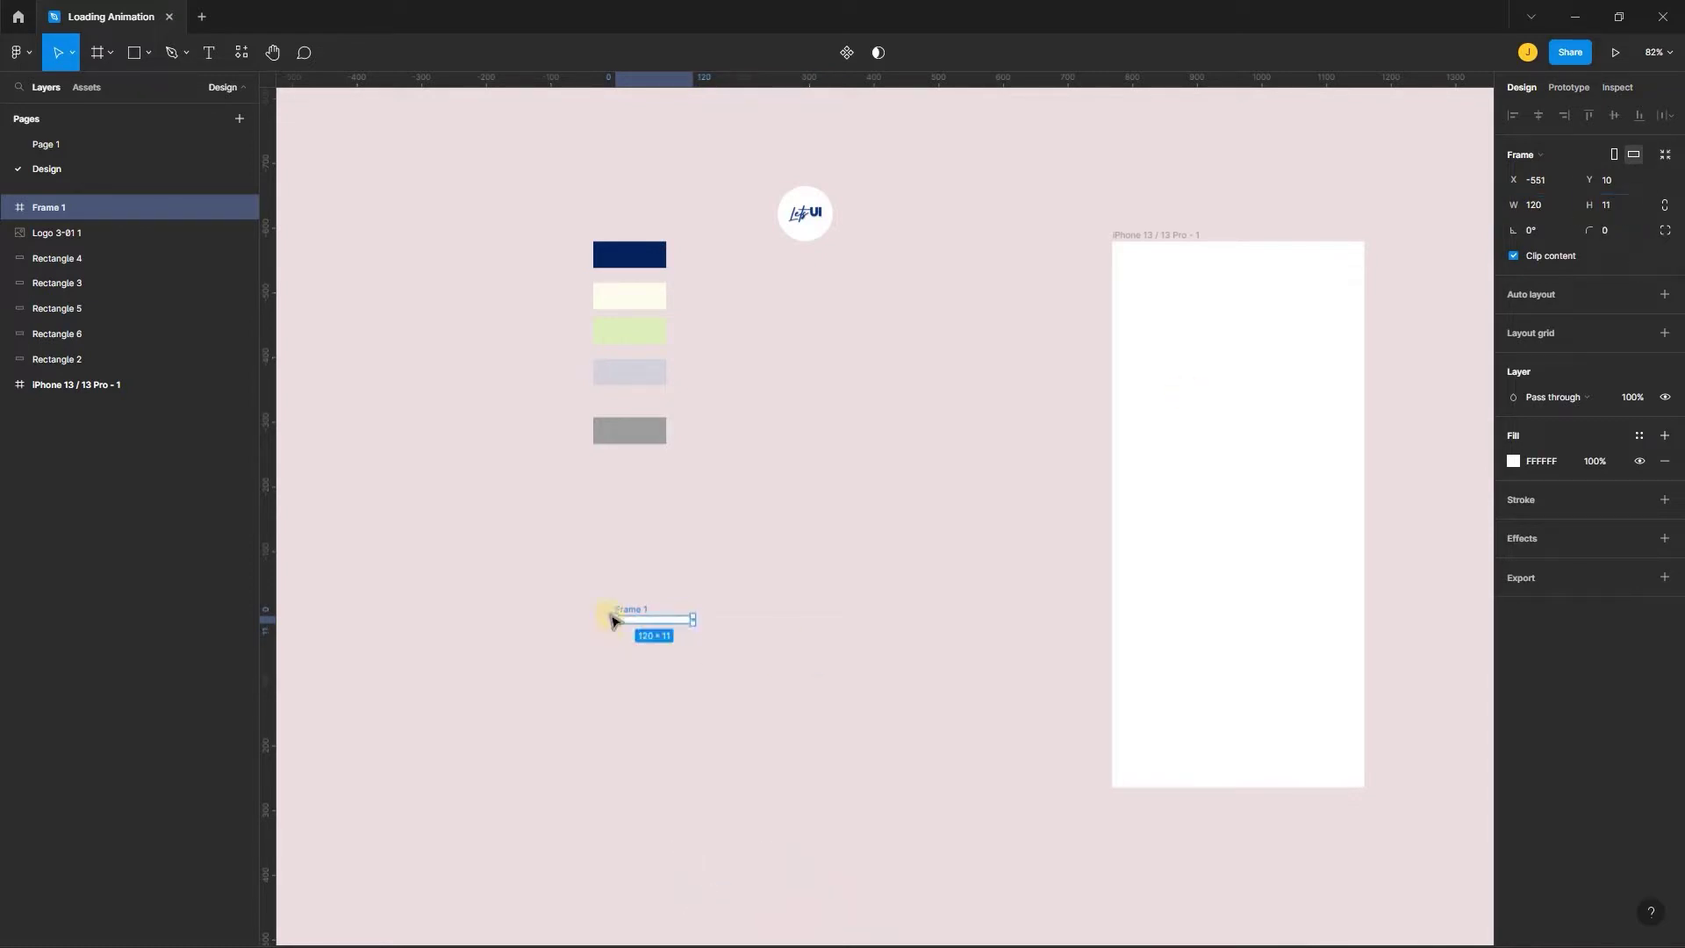
scroll(612, 618, up, 5)
scroll(671, 487, down, 2)
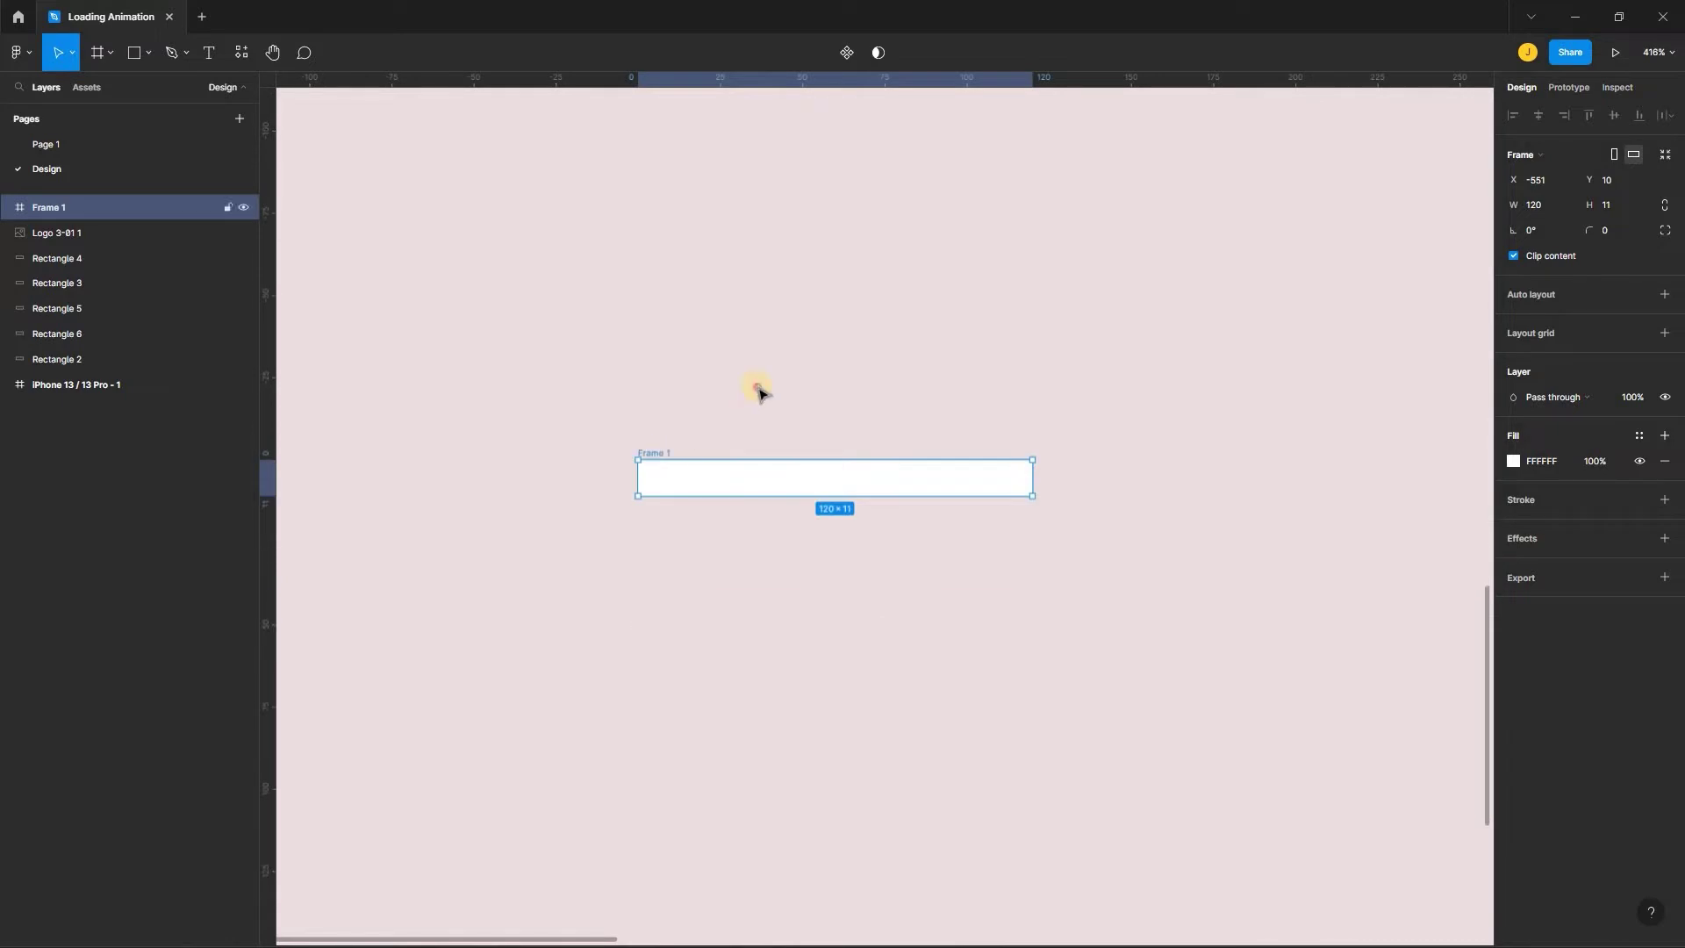
drag(652, 454, 661, 416)
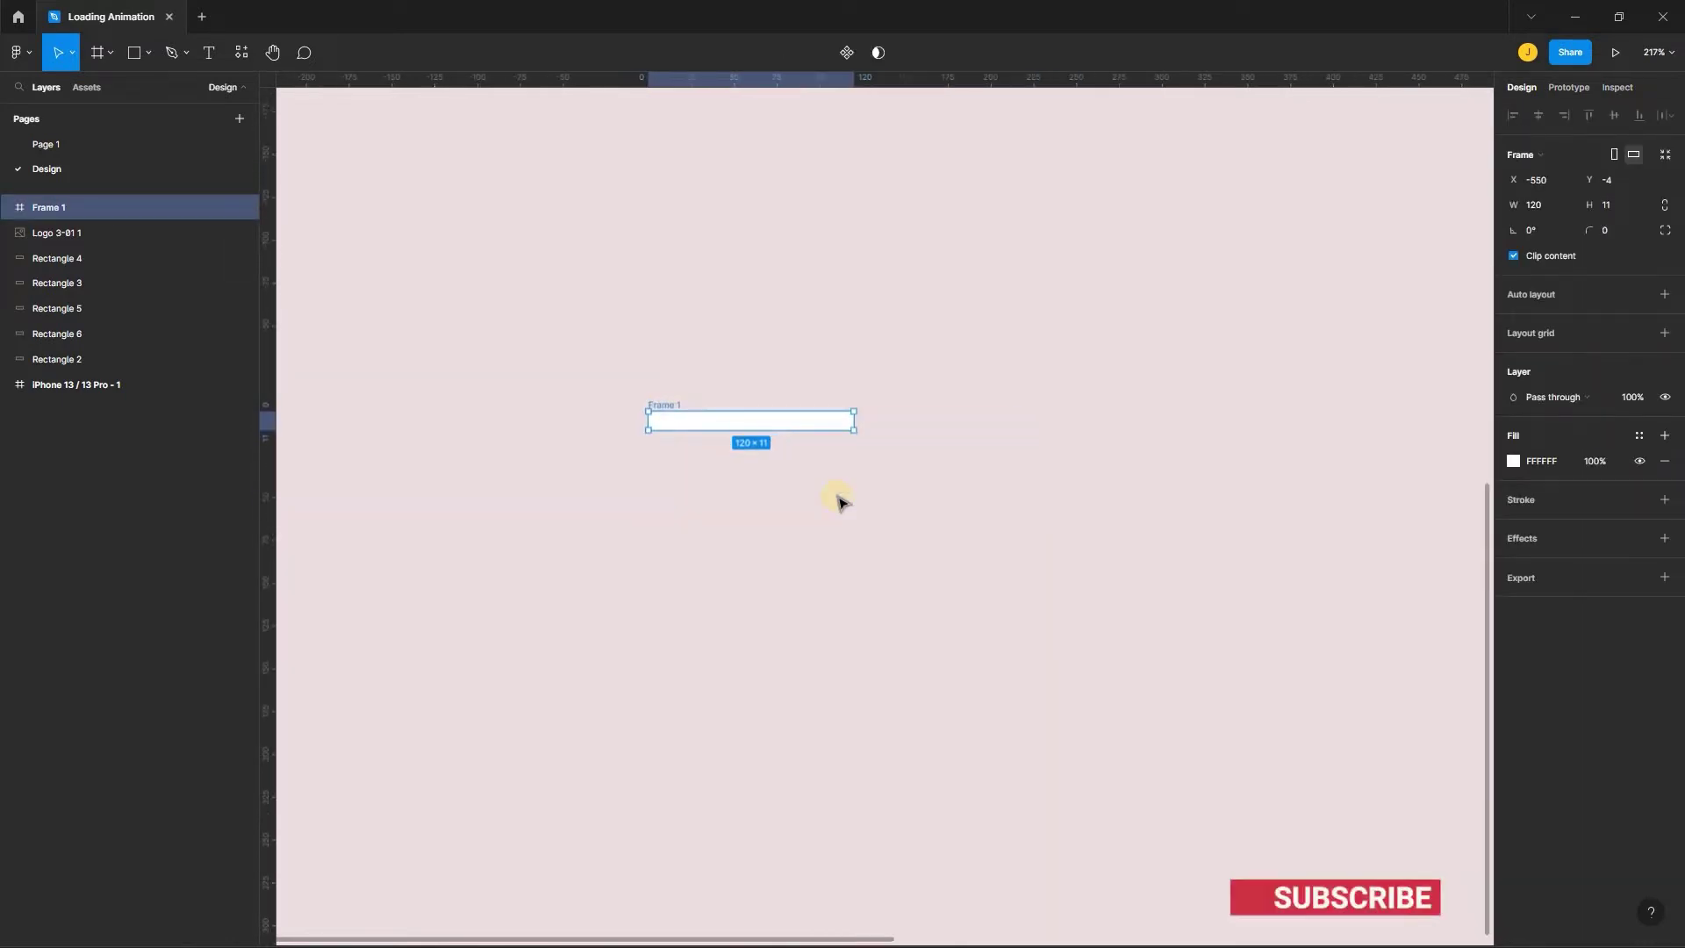
scroll(838, 498, down, 3)
scroll(804, 669, down, 3)
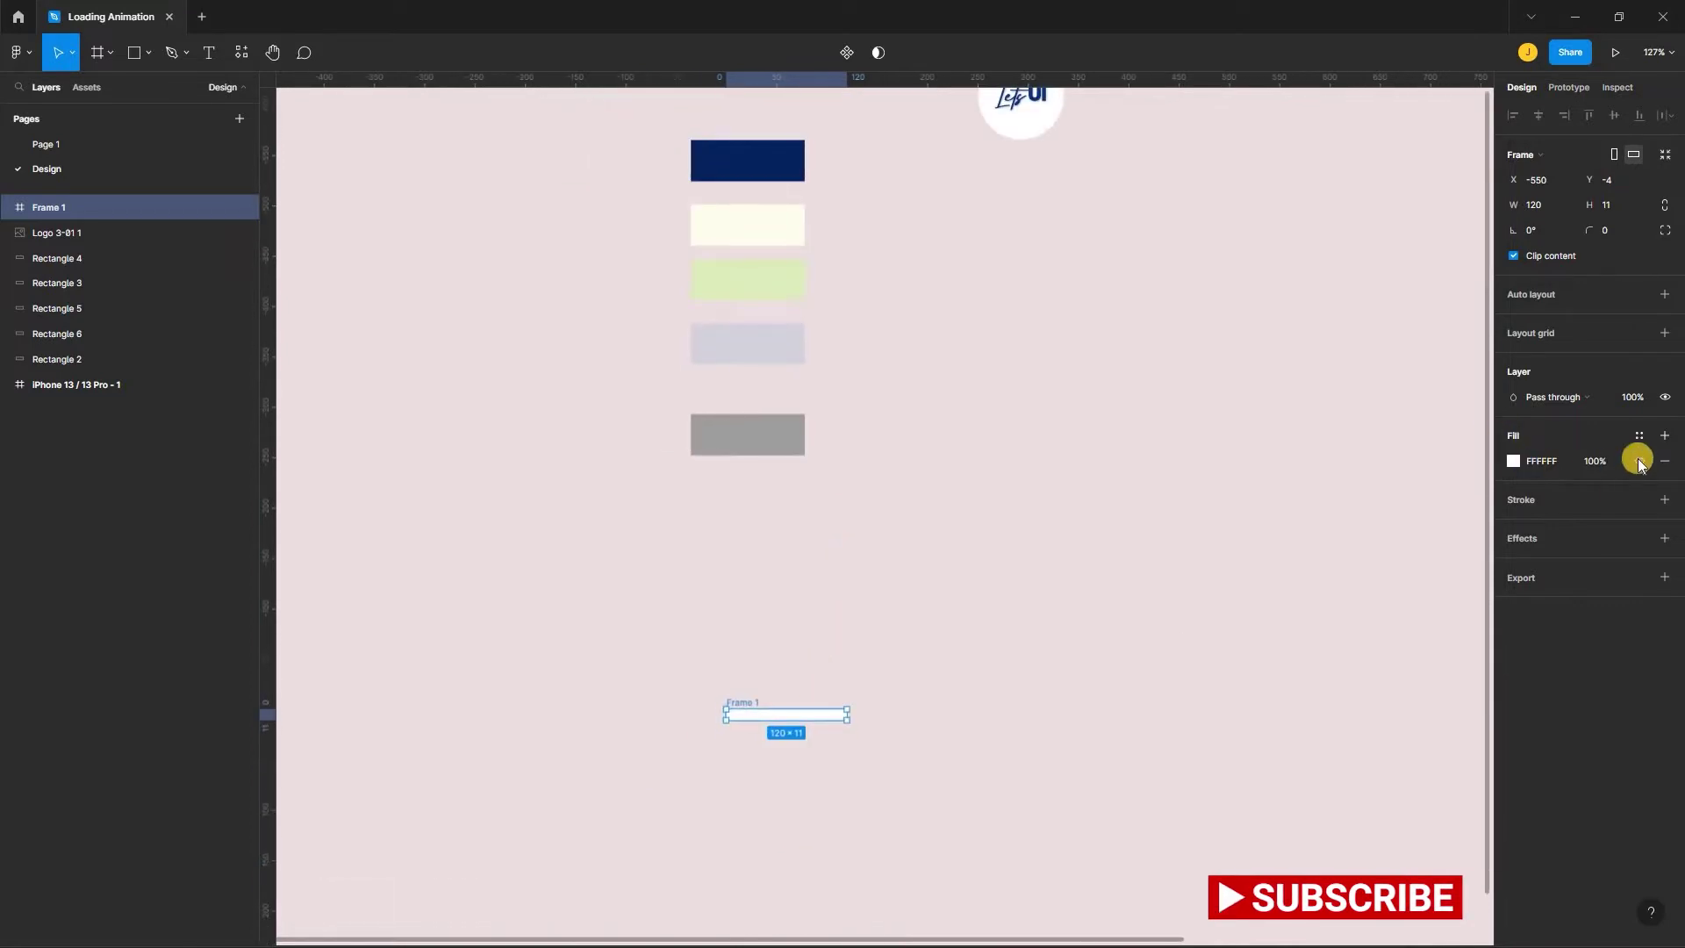
Fill Frame 1 with the grey swatch colour (#9D9D9D) using the eyedropper
click(1512, 460)
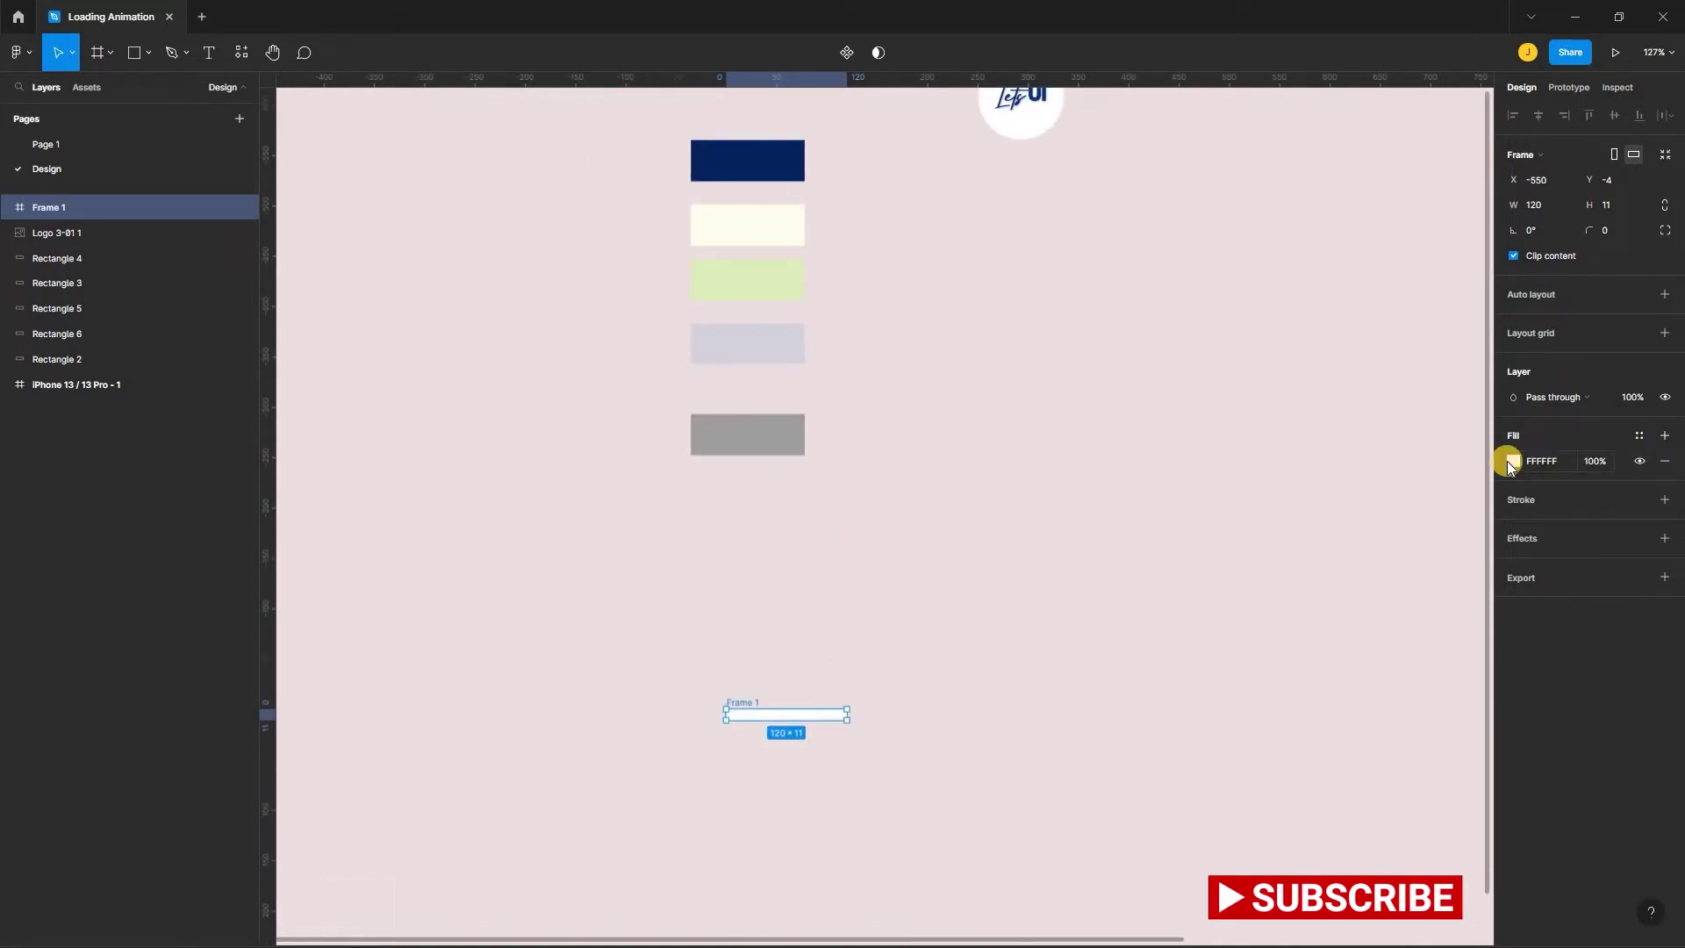
click(1327, 699)
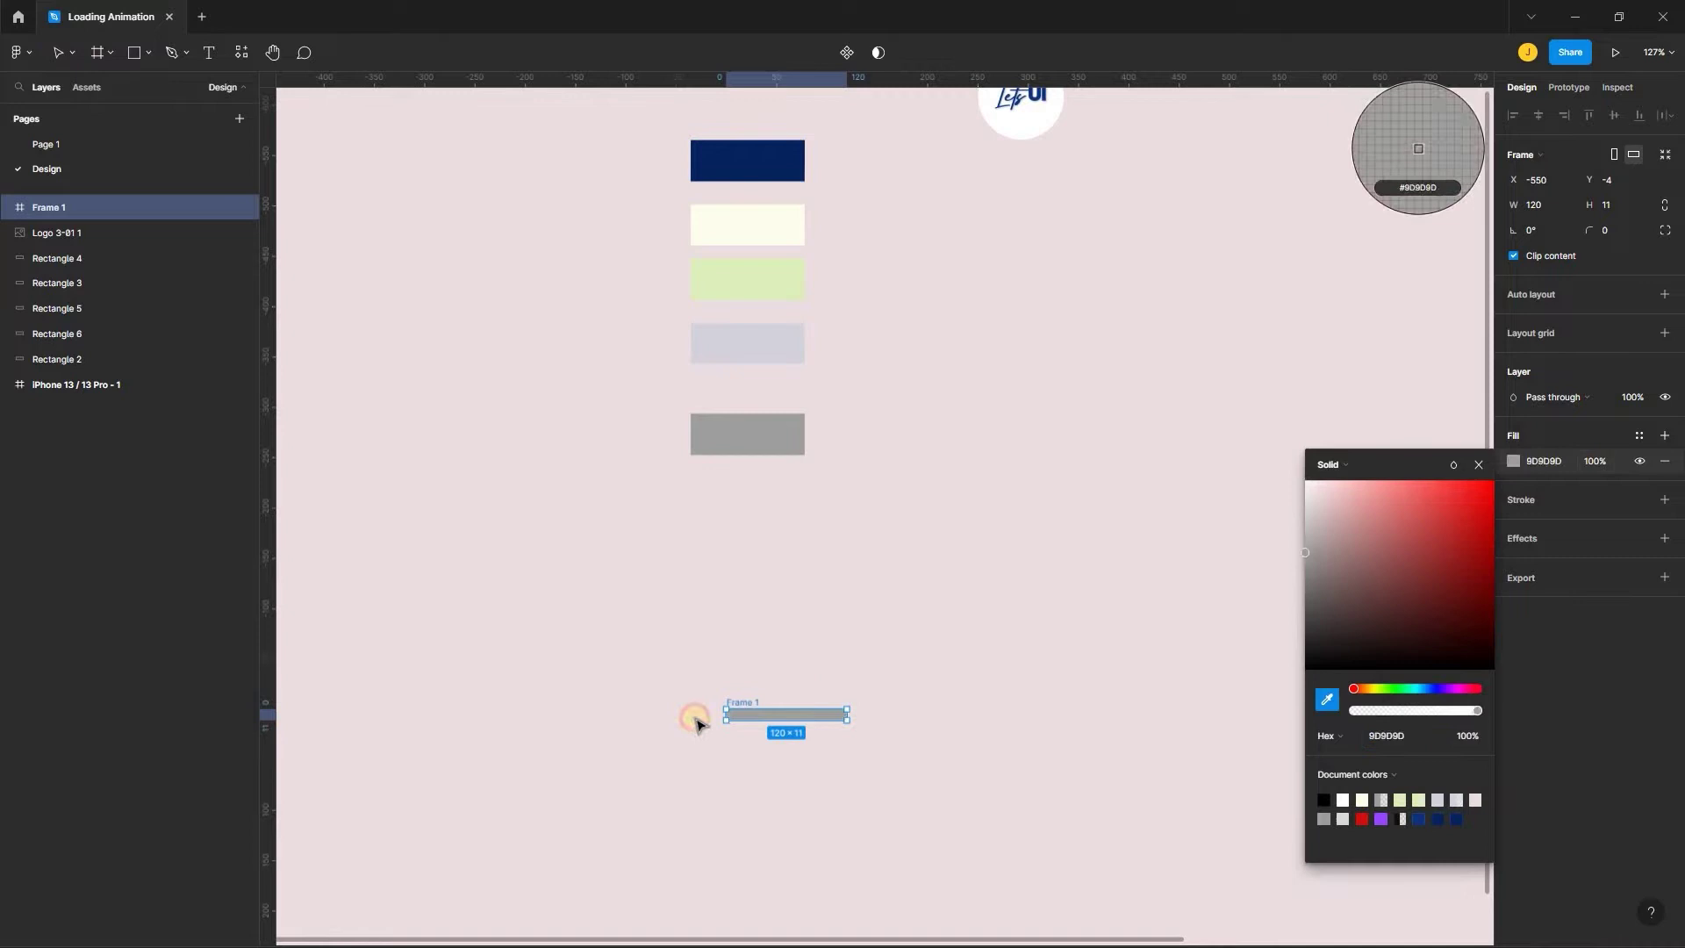
click(741, 703)
click(781, 685)
scroll(726, 714, up, 5)
scroll(741, 538, down, 2)
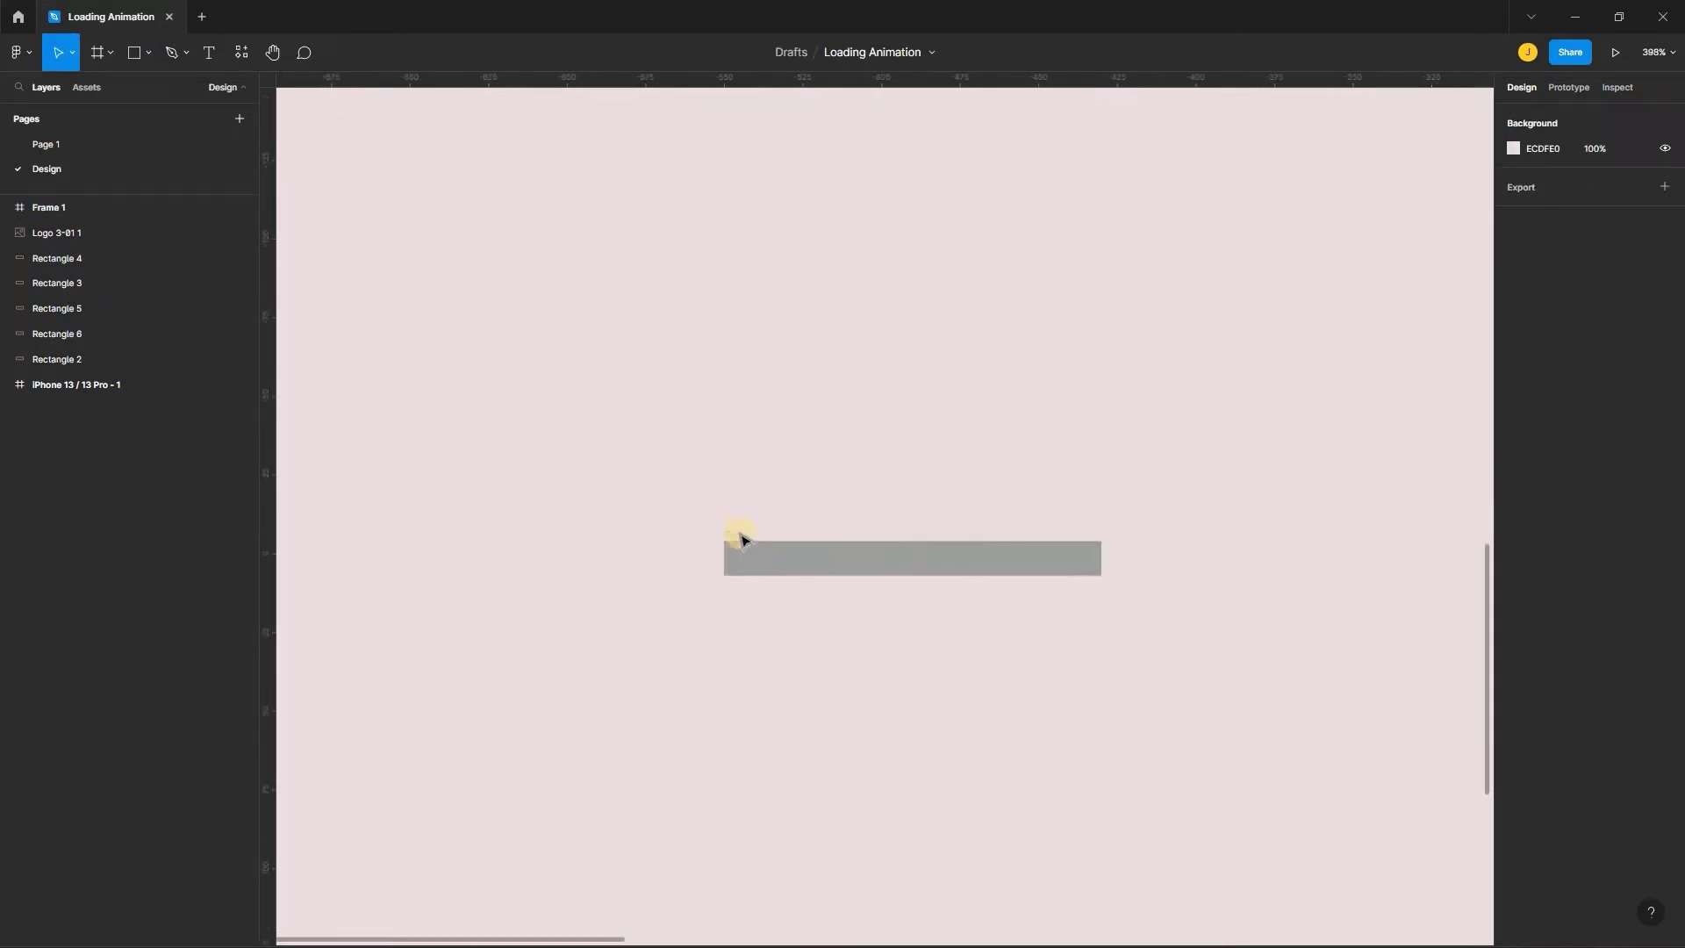
Duplicate Frame 1 and place the copy, Frame 2, just below it
click(741, 537)
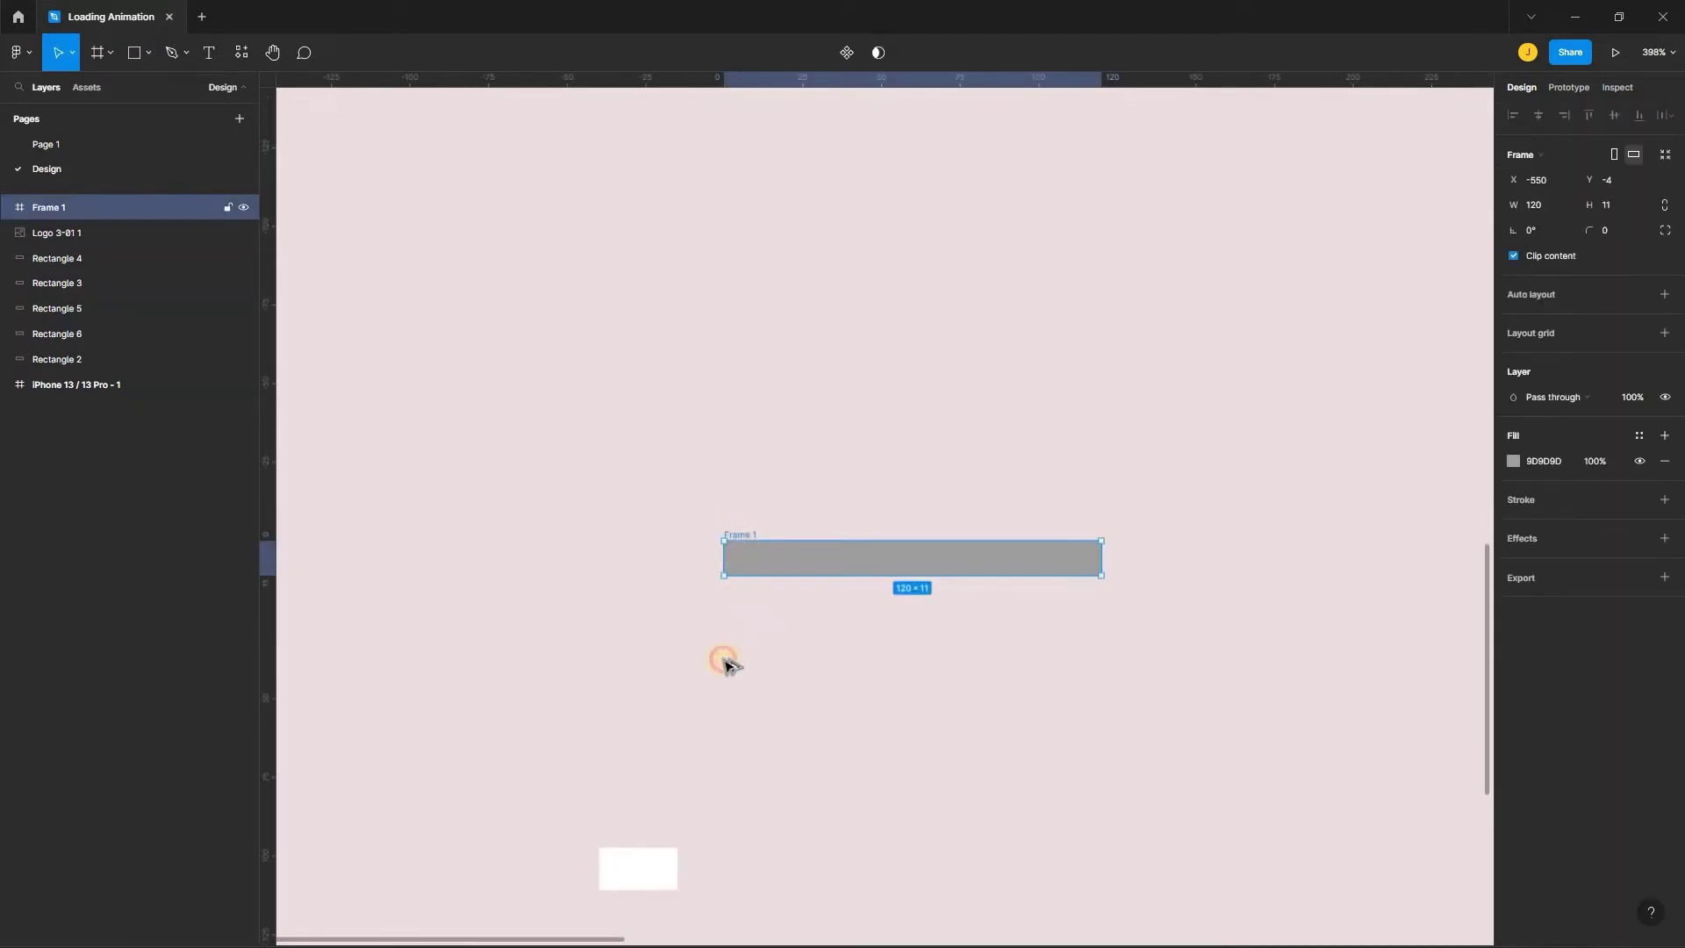
key(ctrl+d)
drag(724, 627, 728, 625)
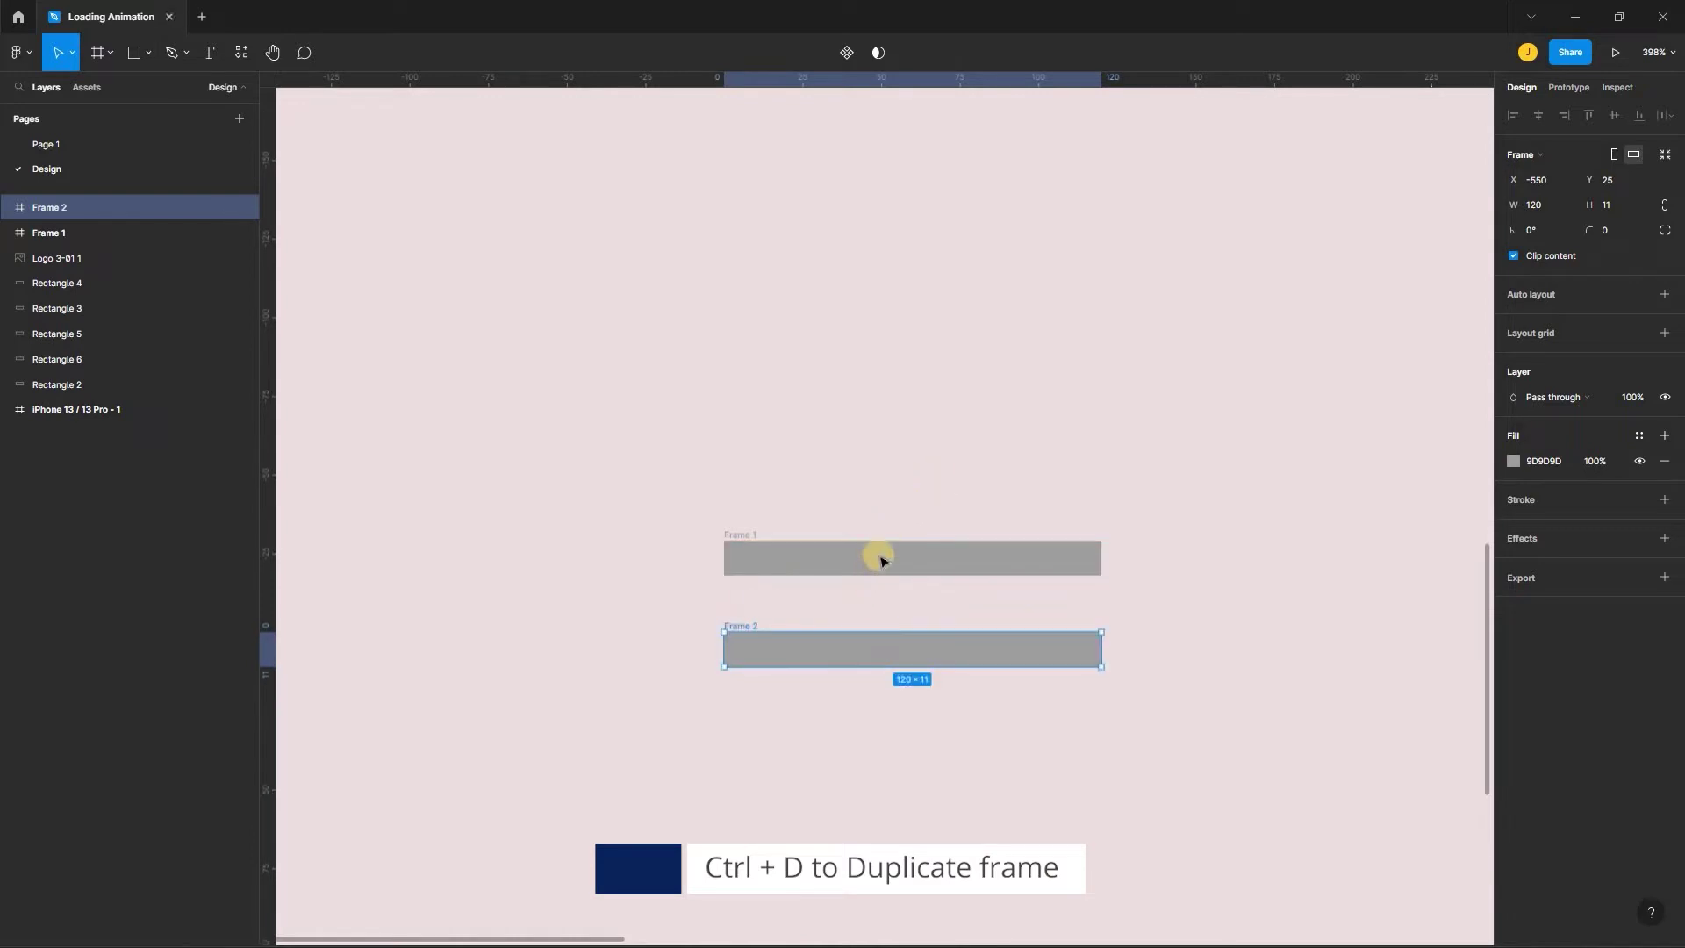
click(856, 658)
Change Frame 2's fill to a linear gradient running left to right across the bar
click(1515, 459)
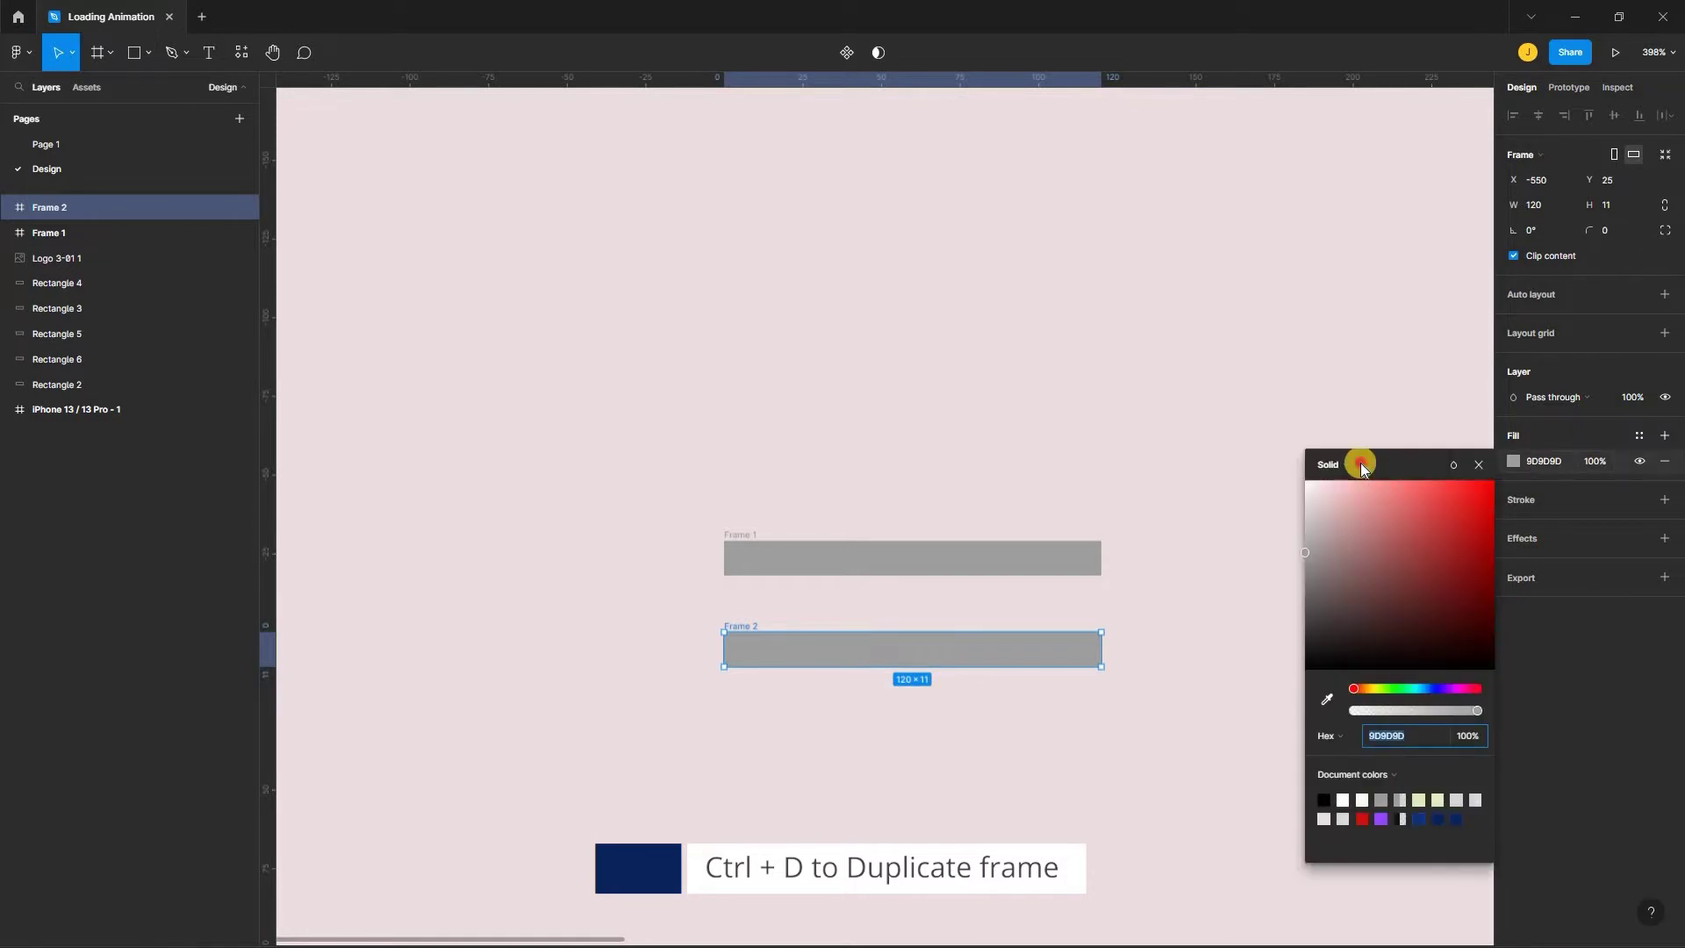
click(1353, 474)
key(Down)
key(Return)
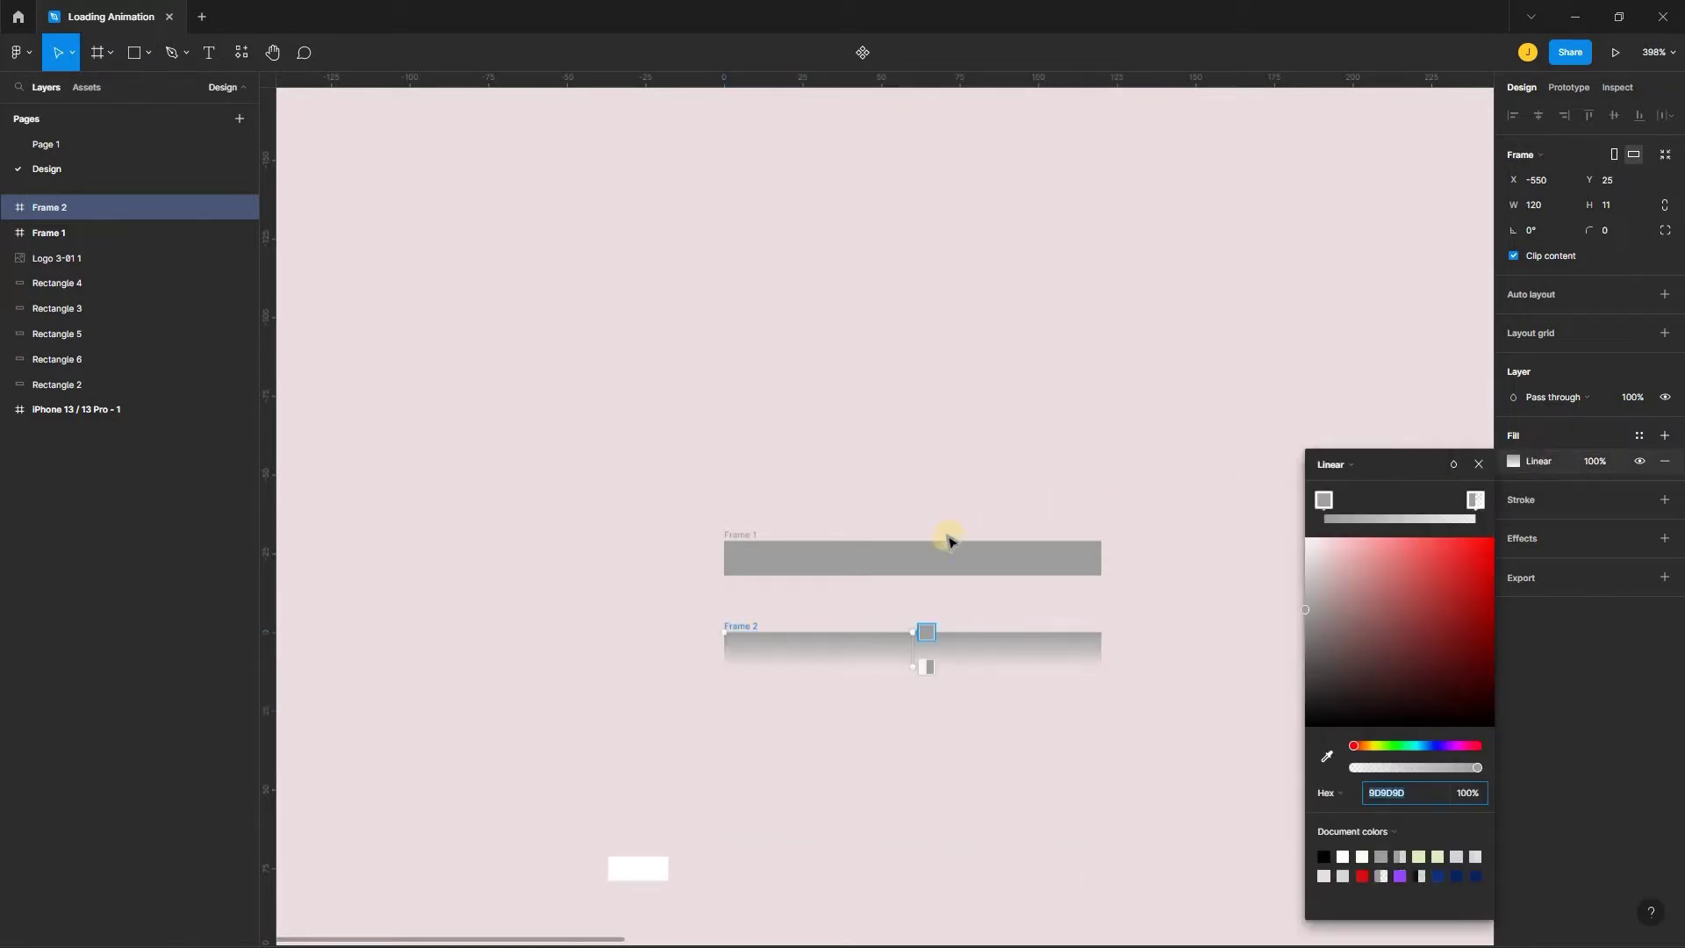
ctrl+scroll(928, 580, down, 3)
ctrl+scroll(931, 587, up, 2)
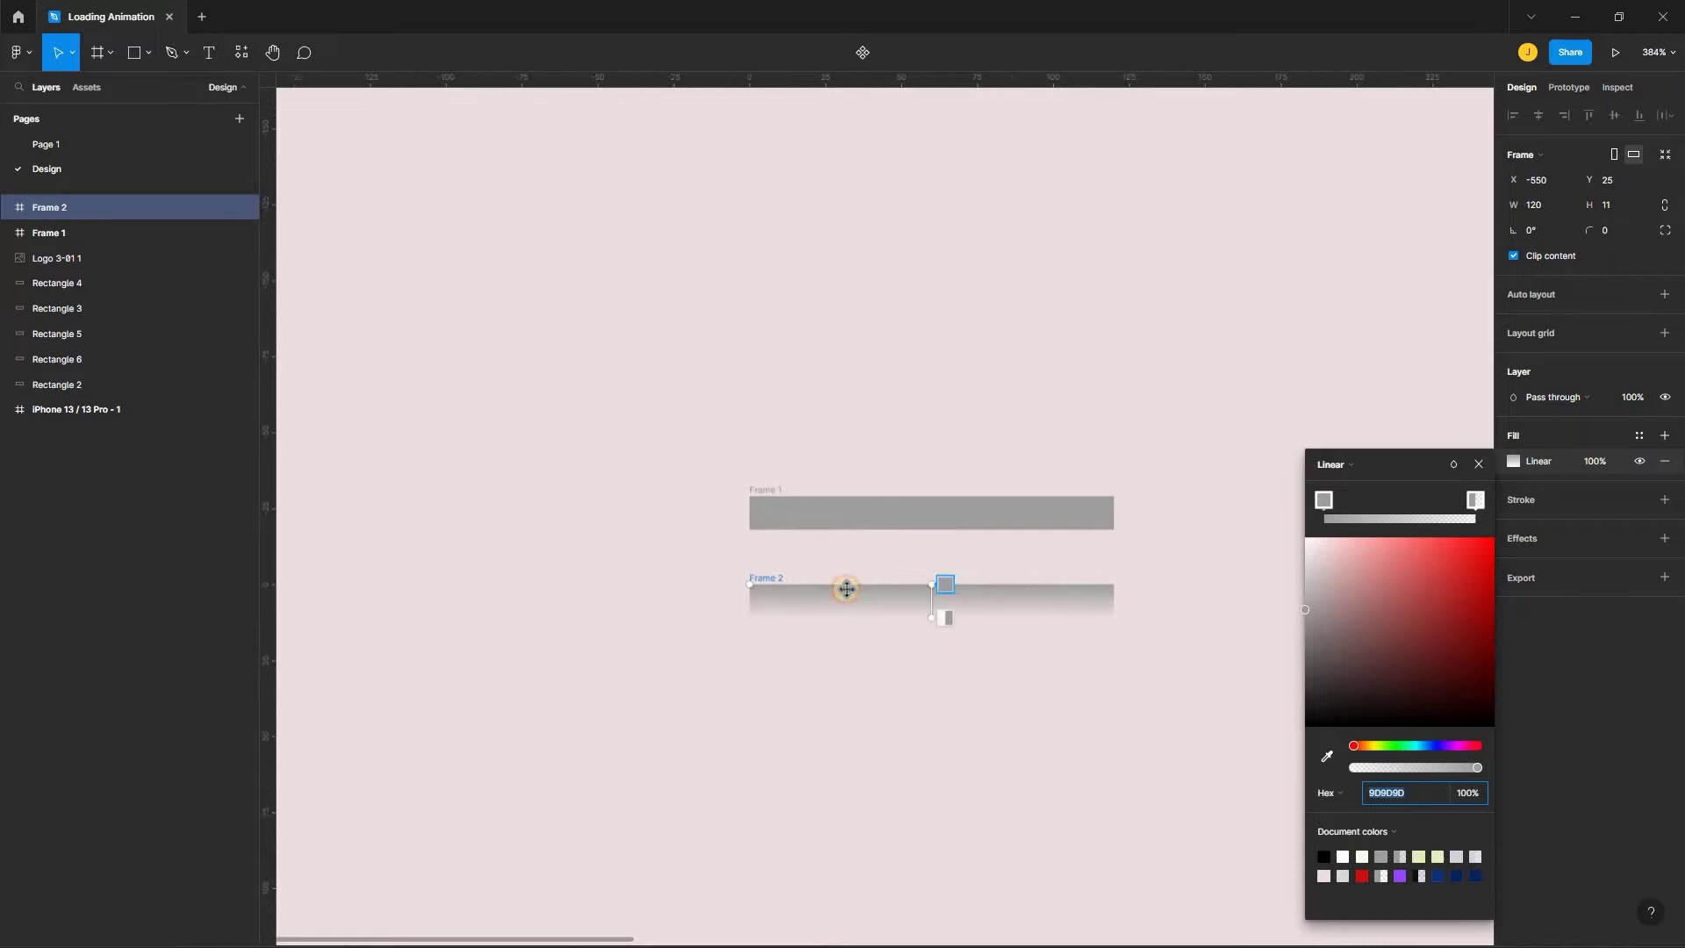
drag(774, 601, 930, 622)
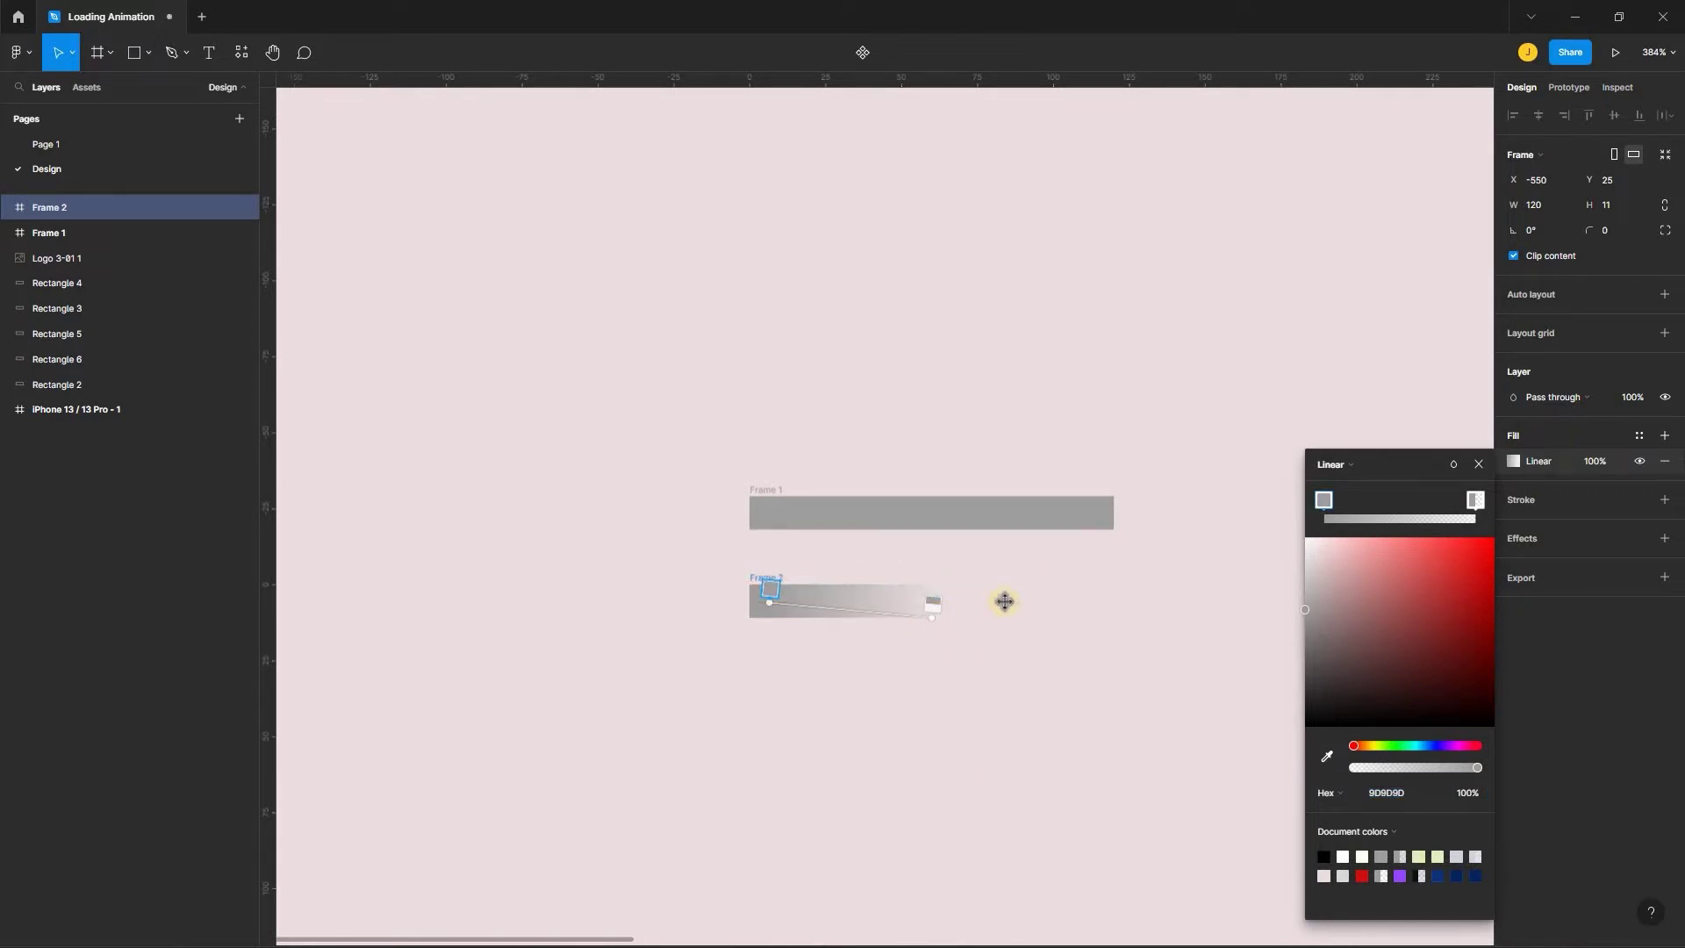
drag(1067, 602, 1116, 602)
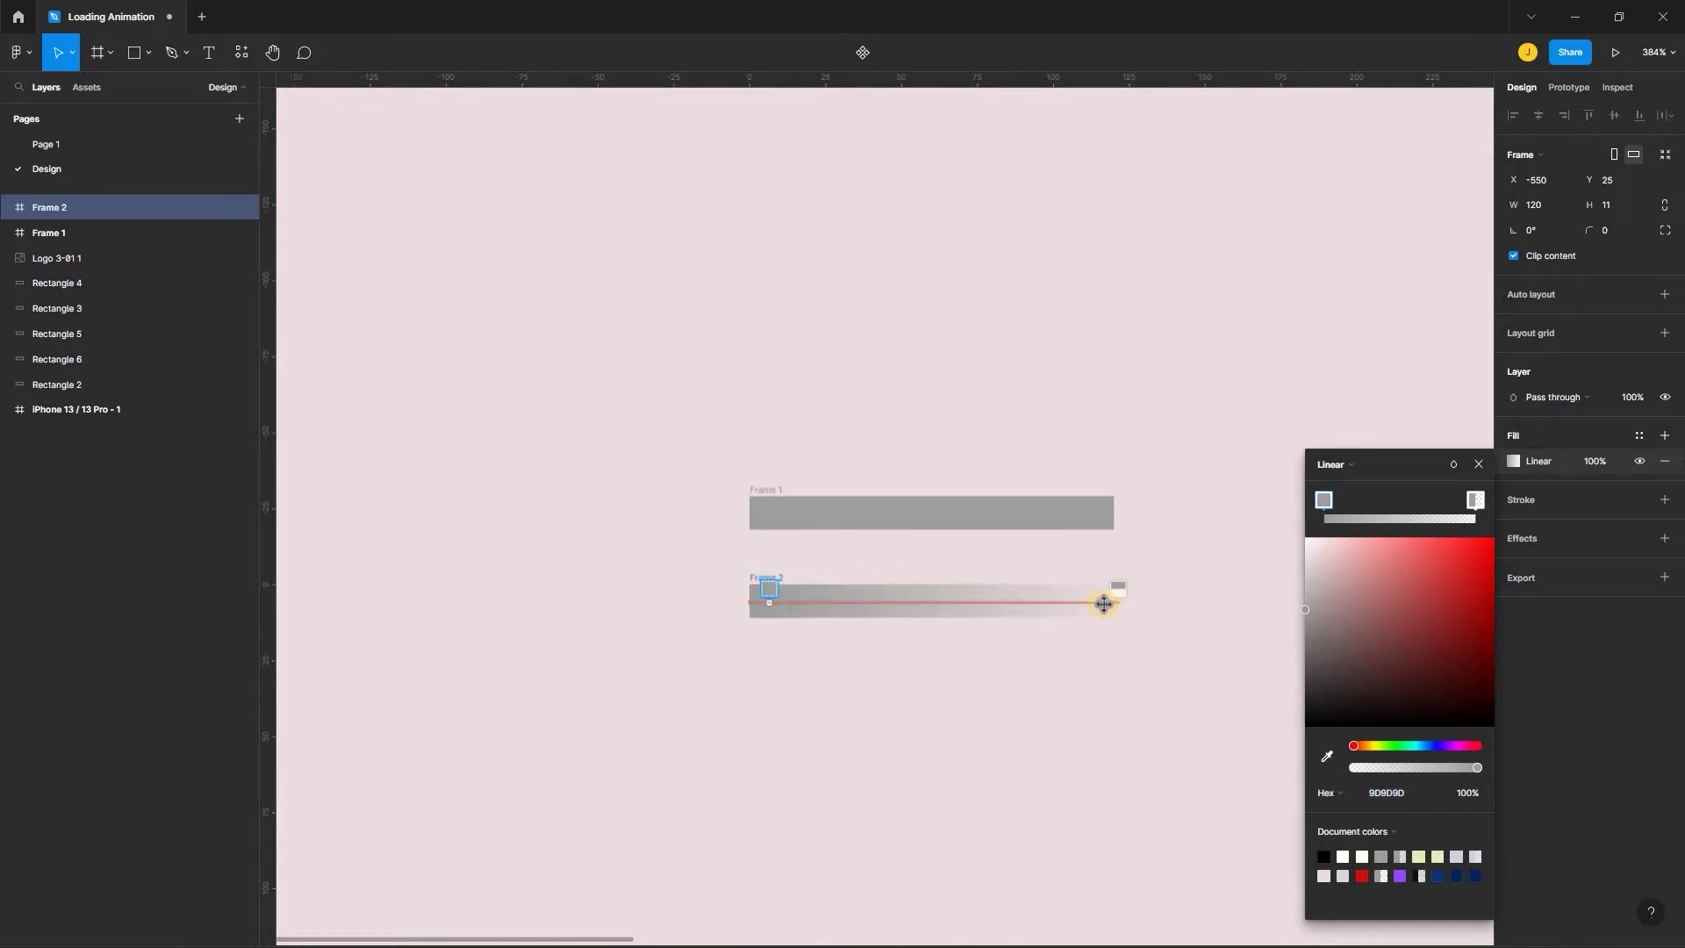
ctrl+scroll(1293, 546, down, 2)
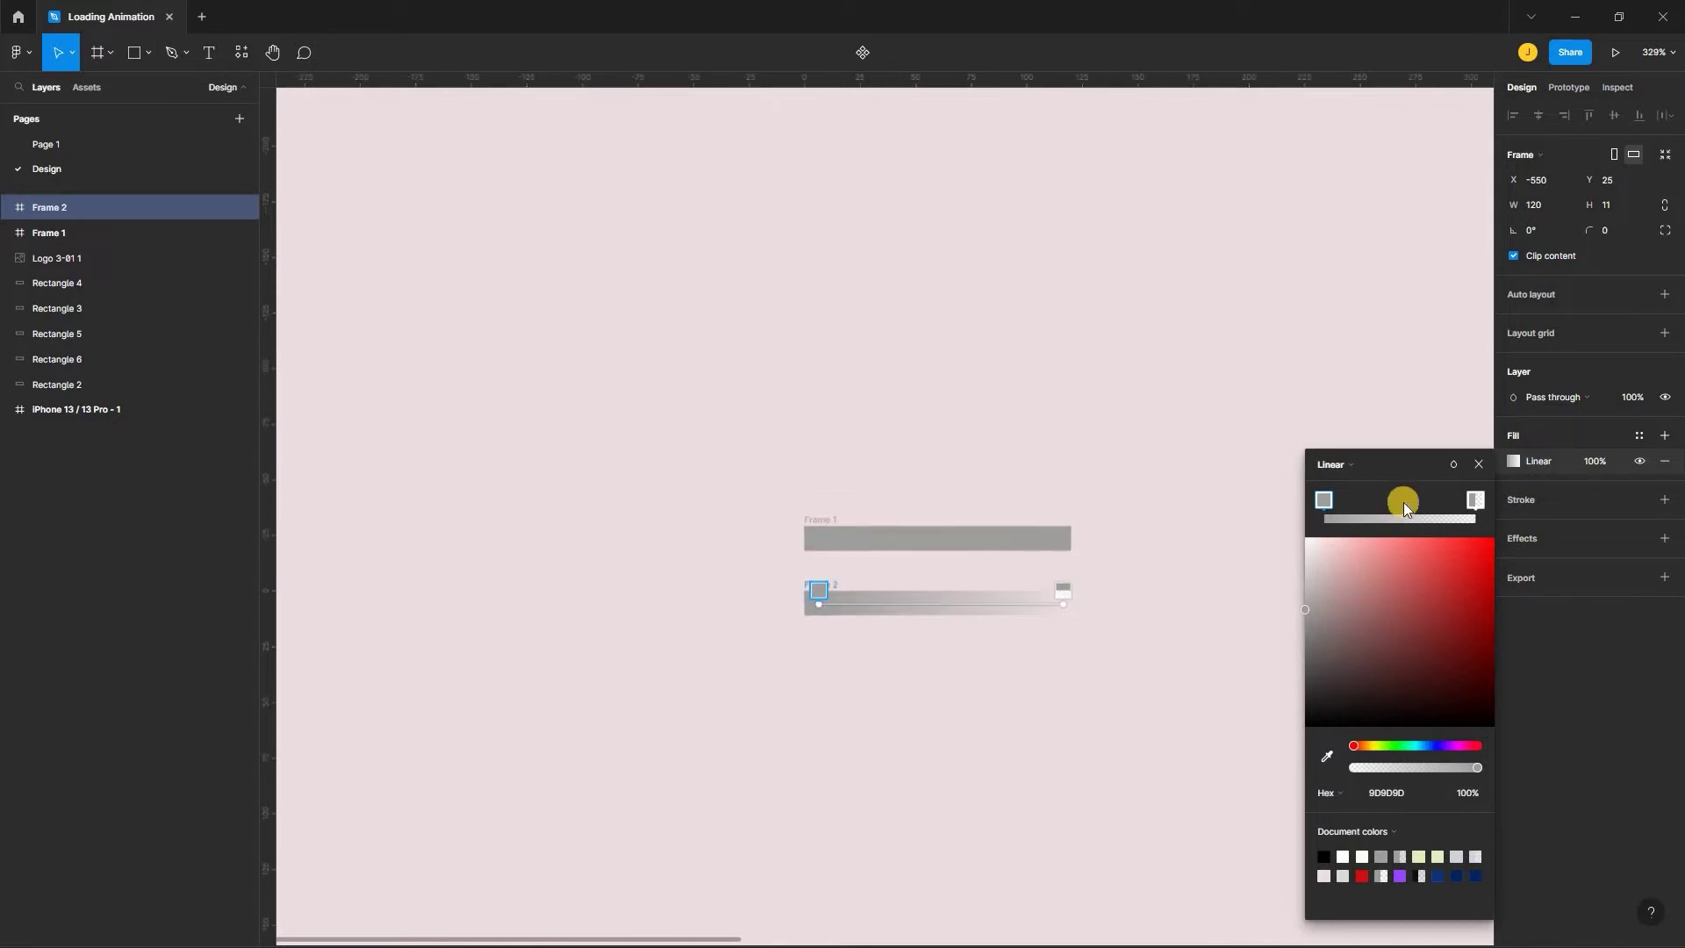
Add a middle stop and colour the gradient stops cream, pale green and light grey from the swatches
click(1403, 502)
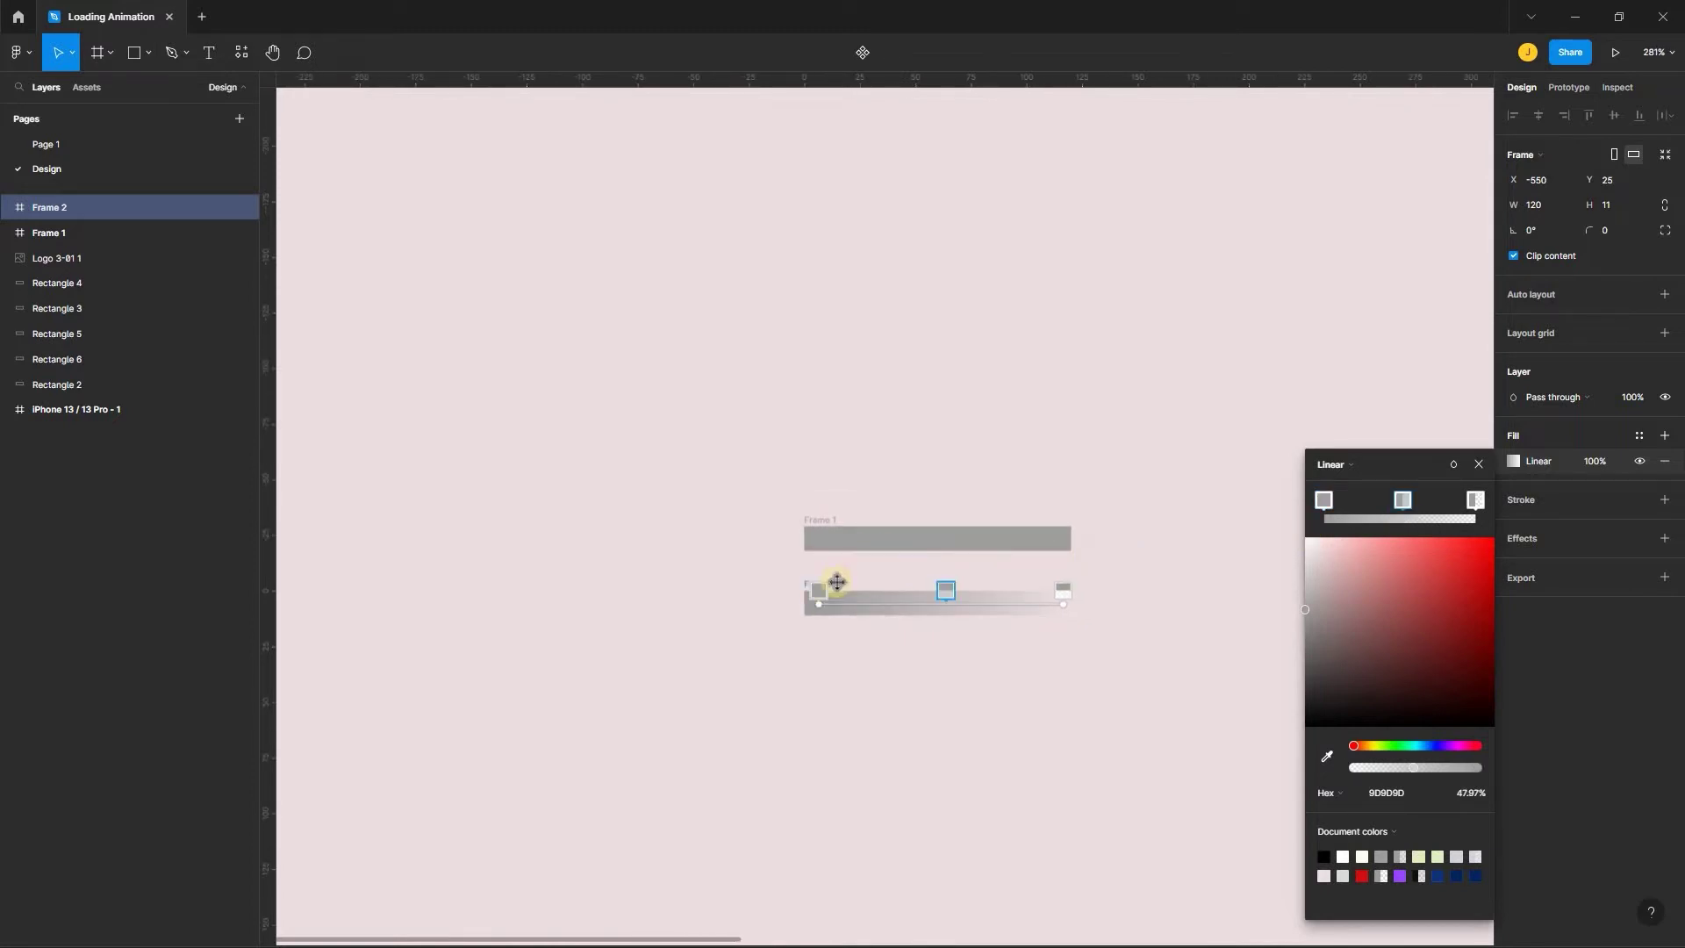
ctrl+scroll(836, 582, down, 1)
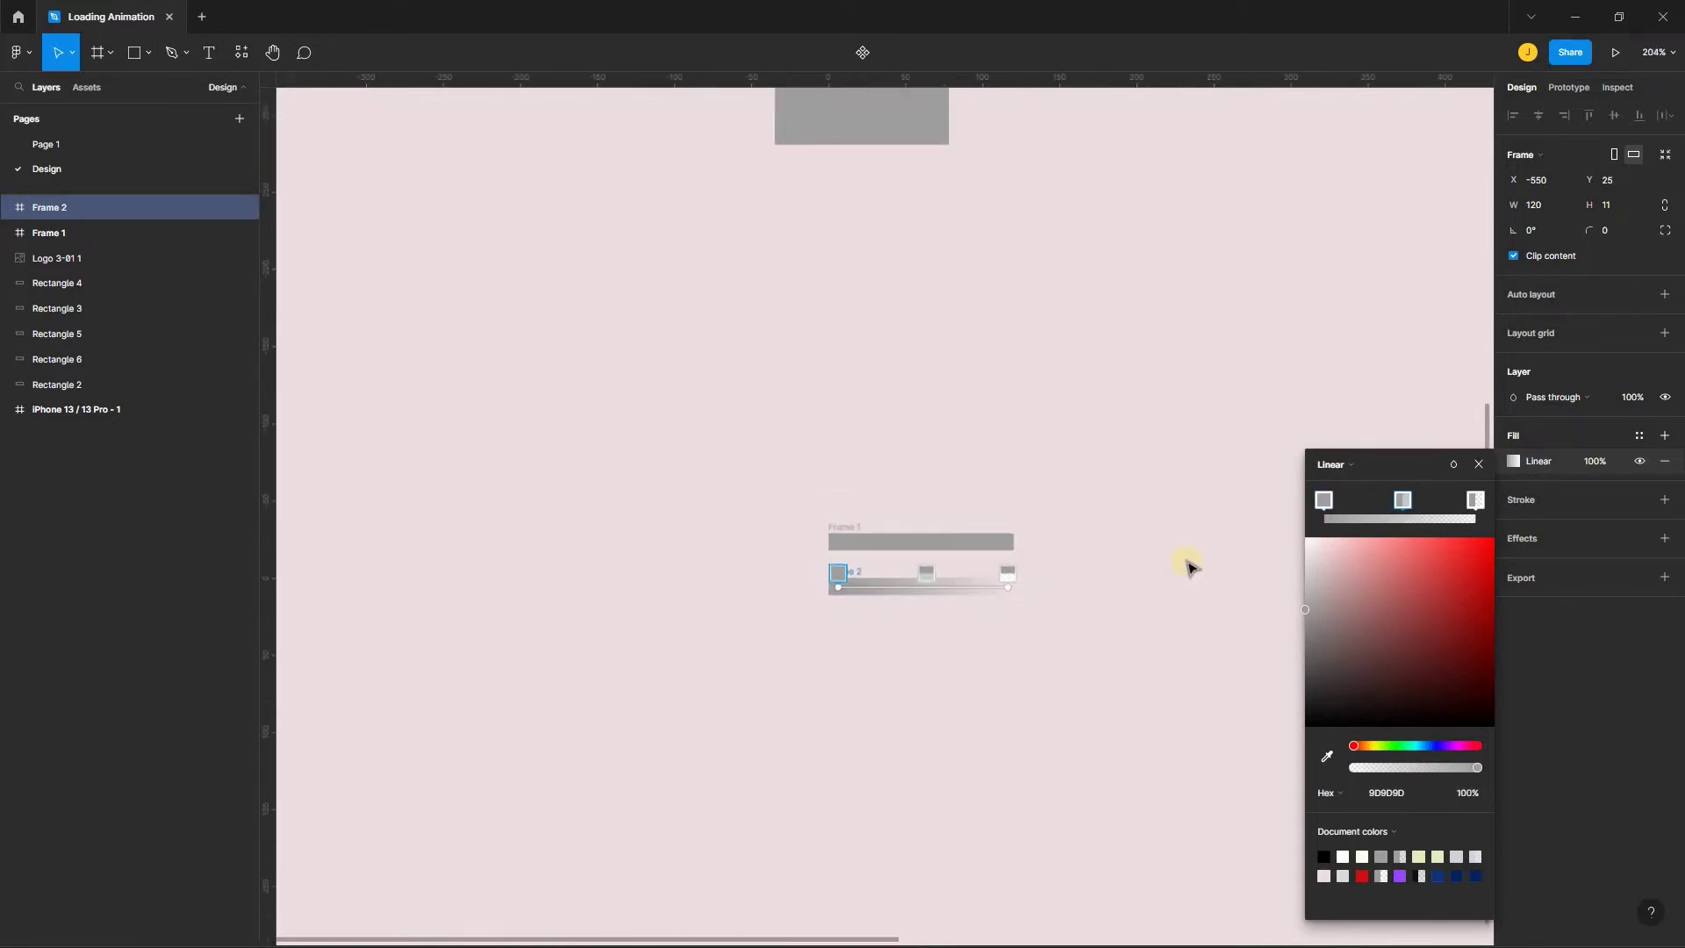
ctrl+scroll(1184, 567, down, 2)
scroll(1407, 799, up, 3)
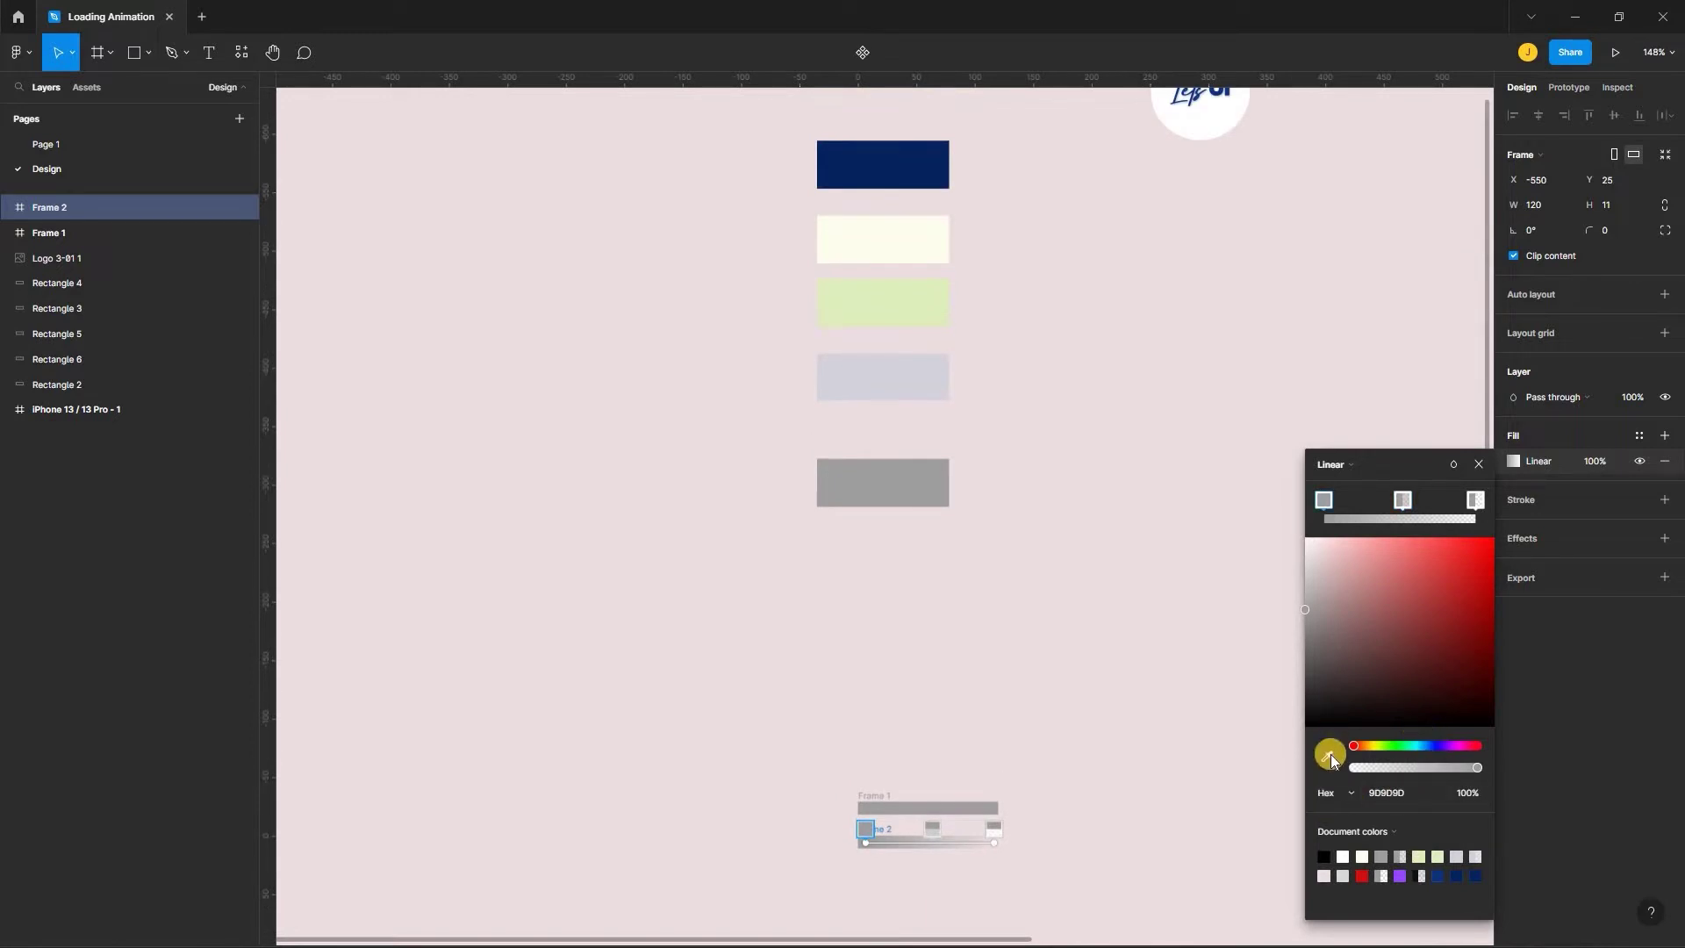
click(919, 256)
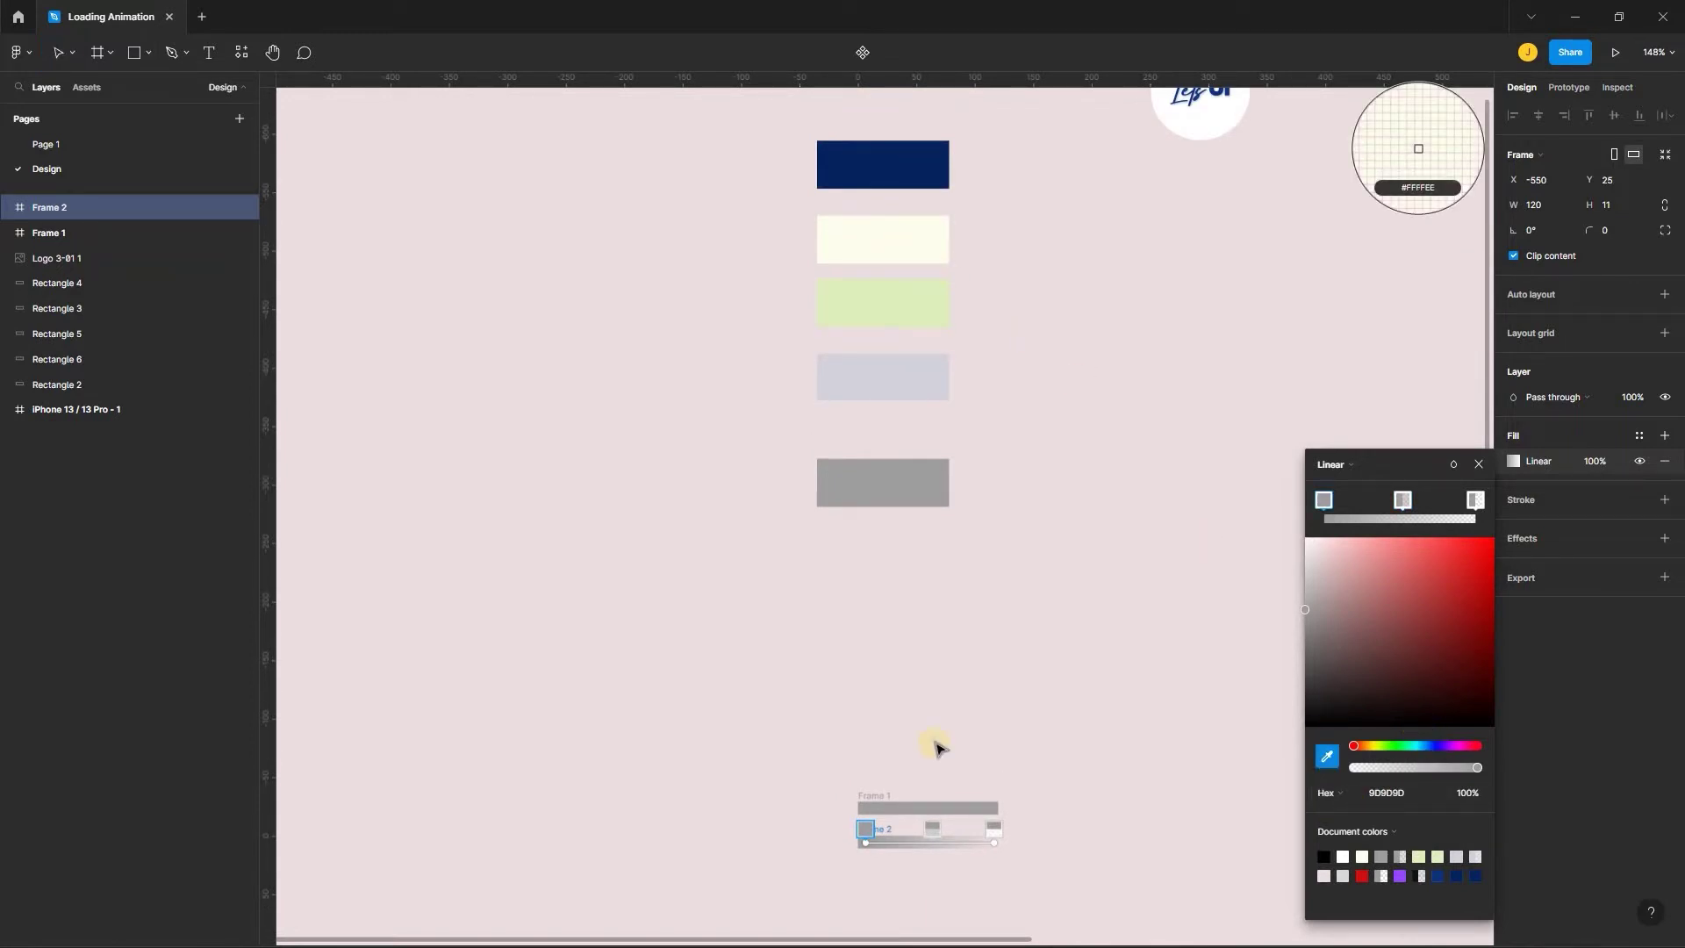
click(1325, 756)
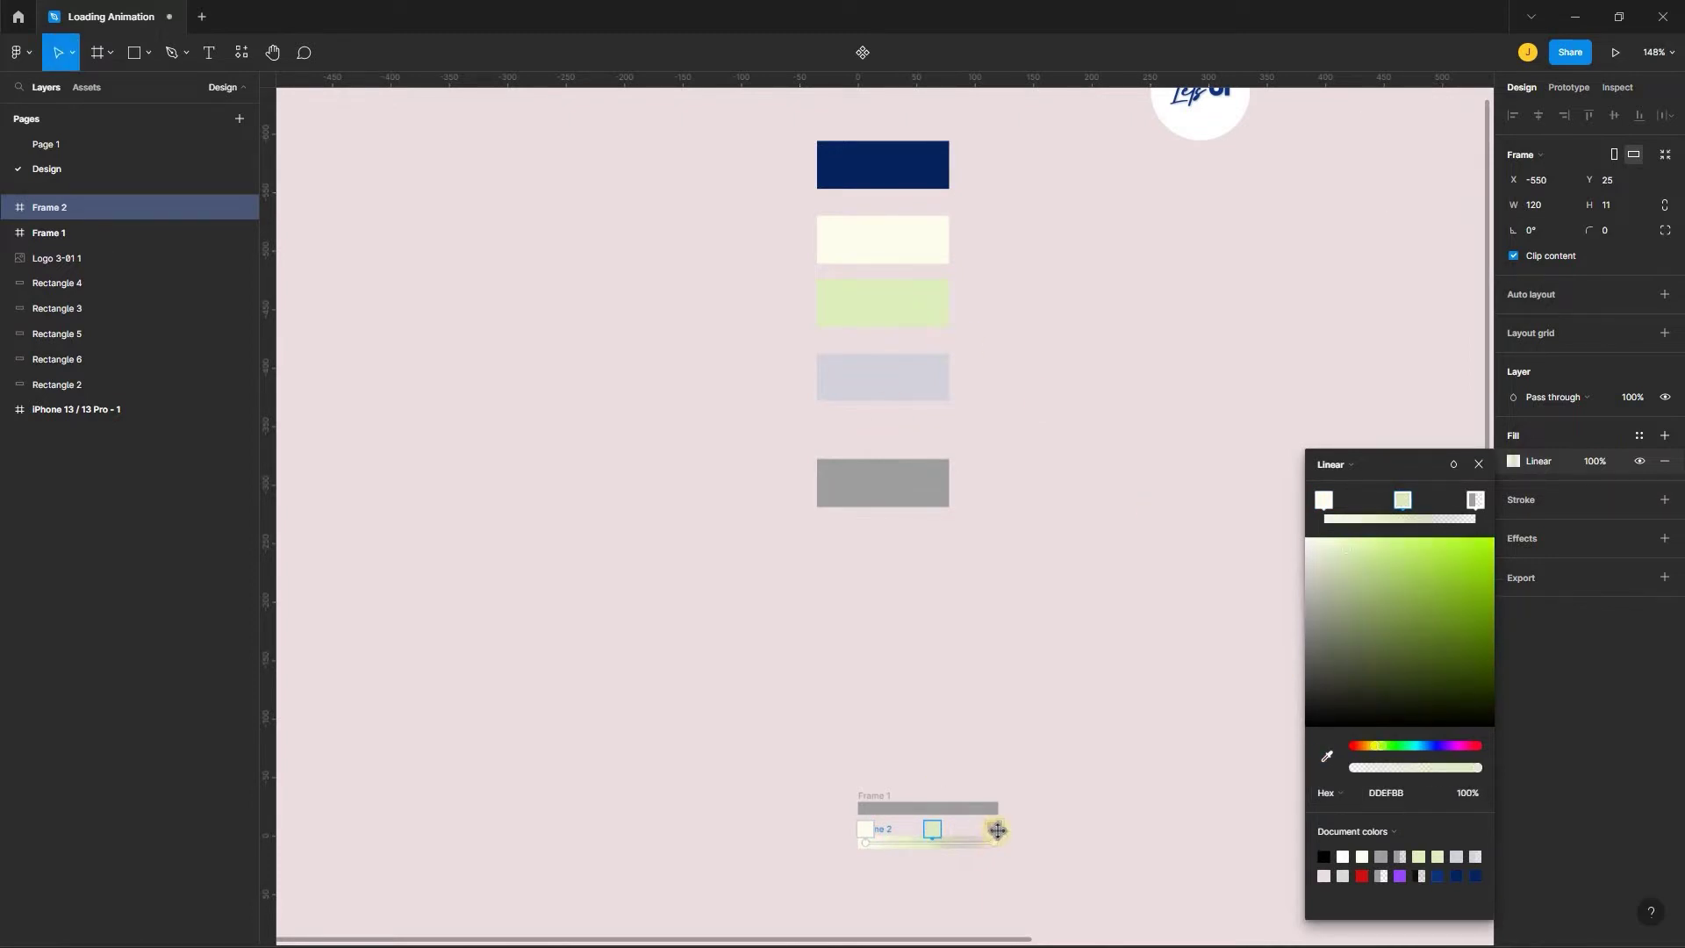
click(993, 829)
click(1326, 757)
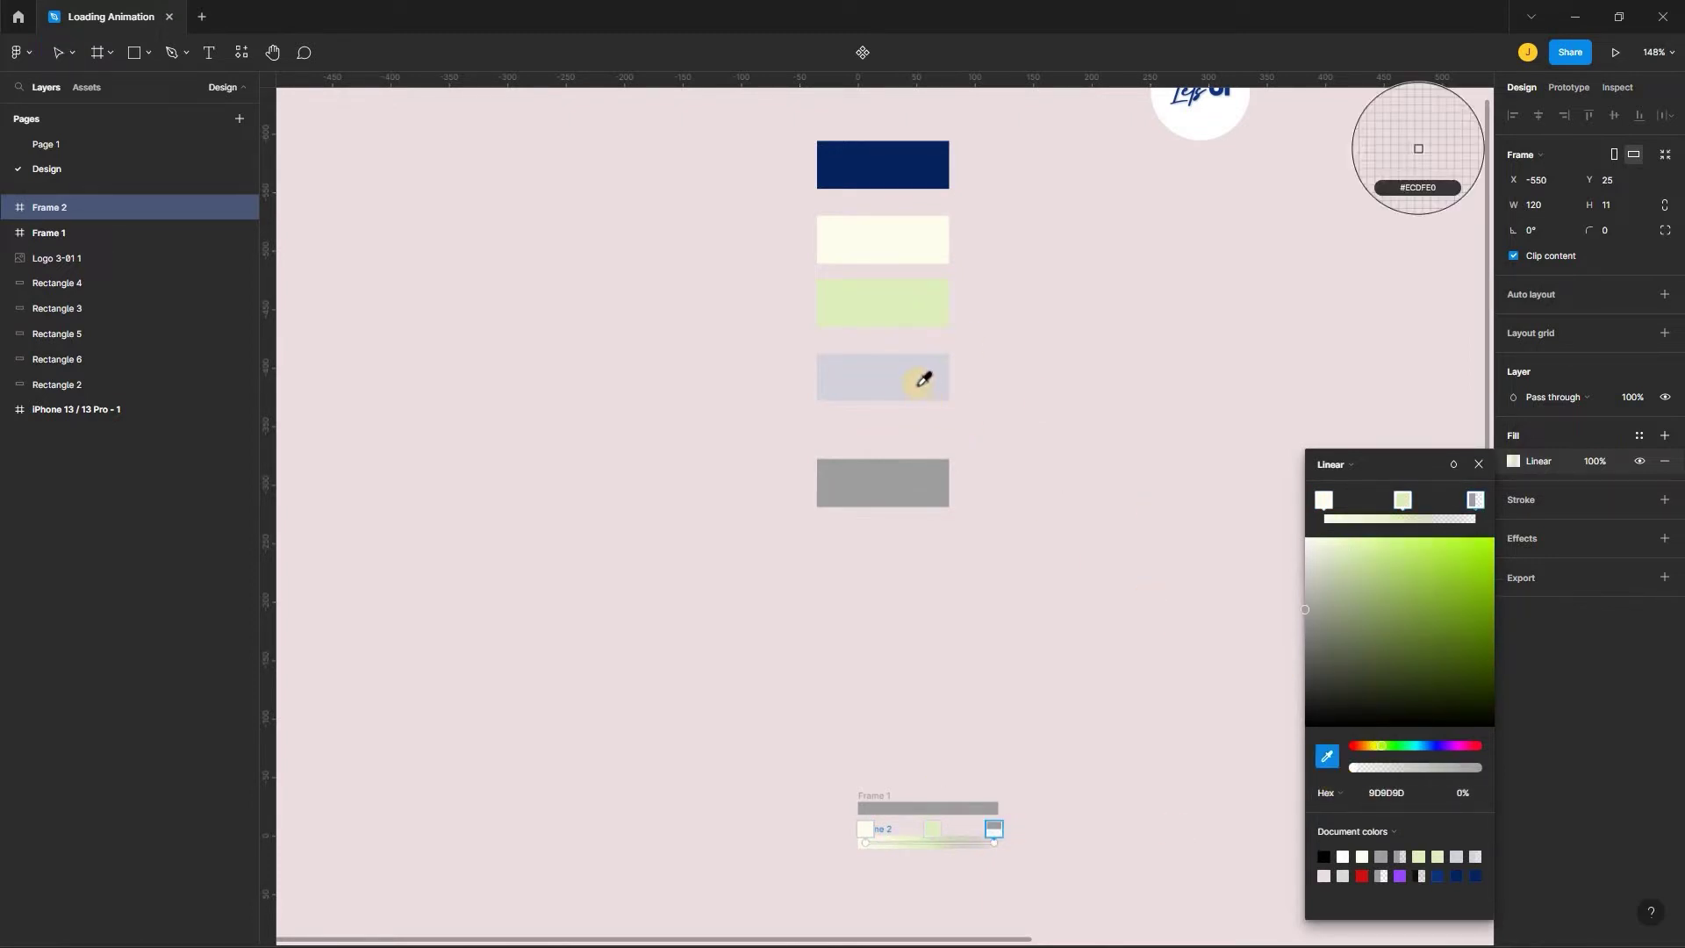
click(941, 493)
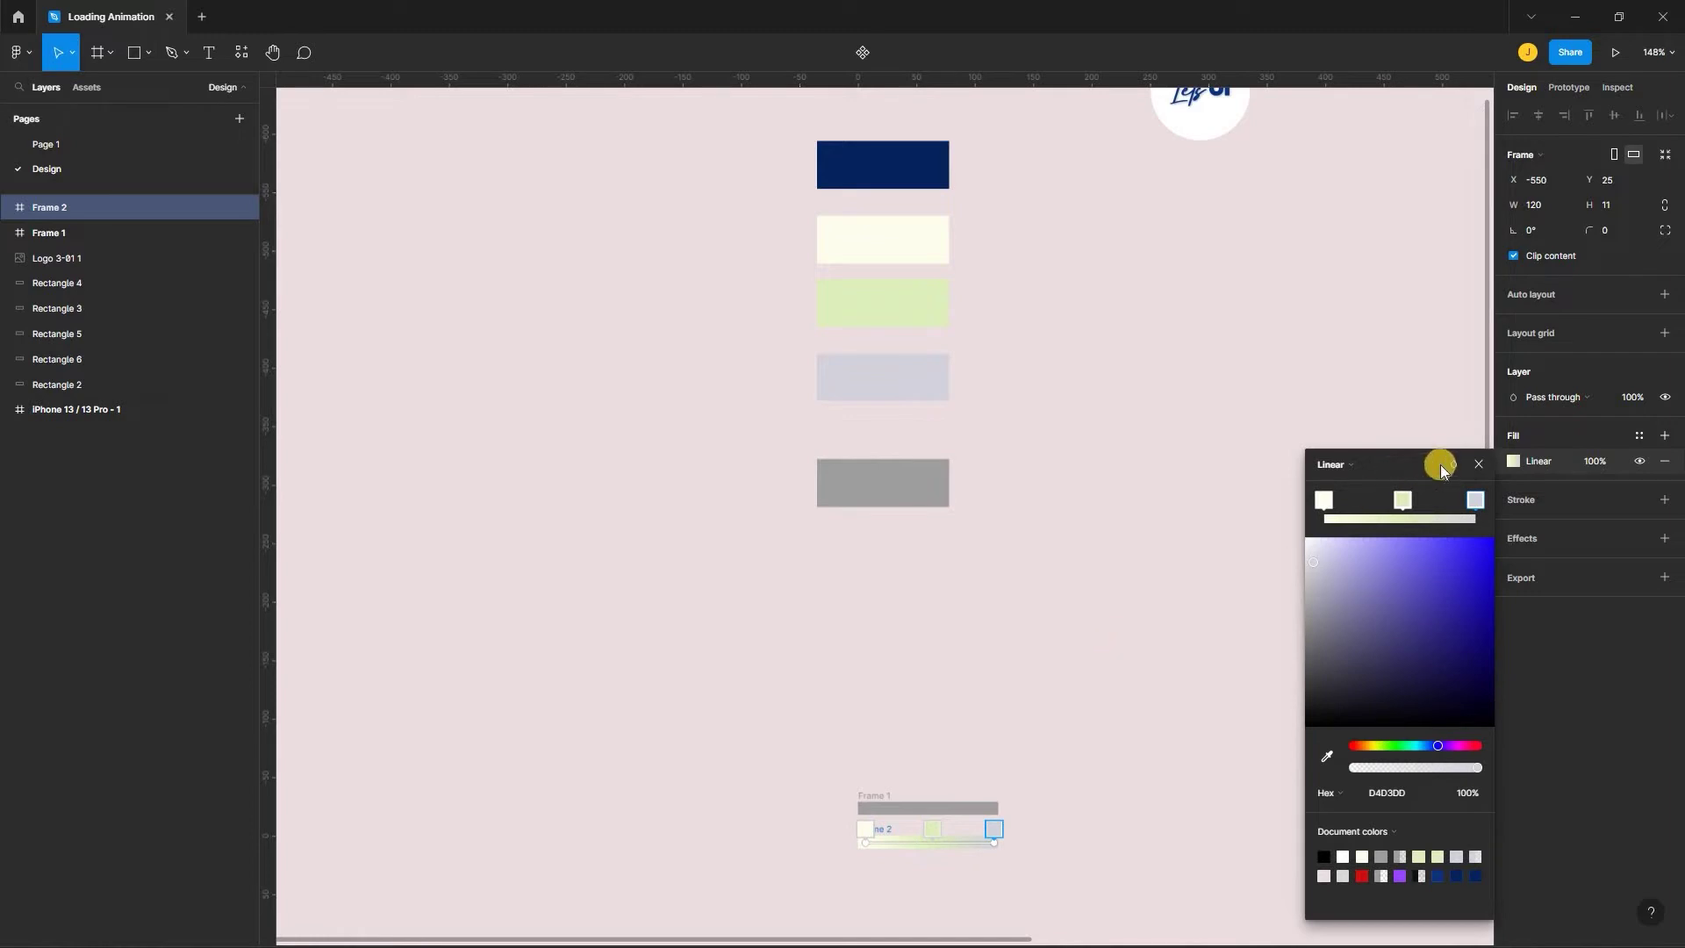
click(1478, 465)
click(1061, 649)
click(981, 744)
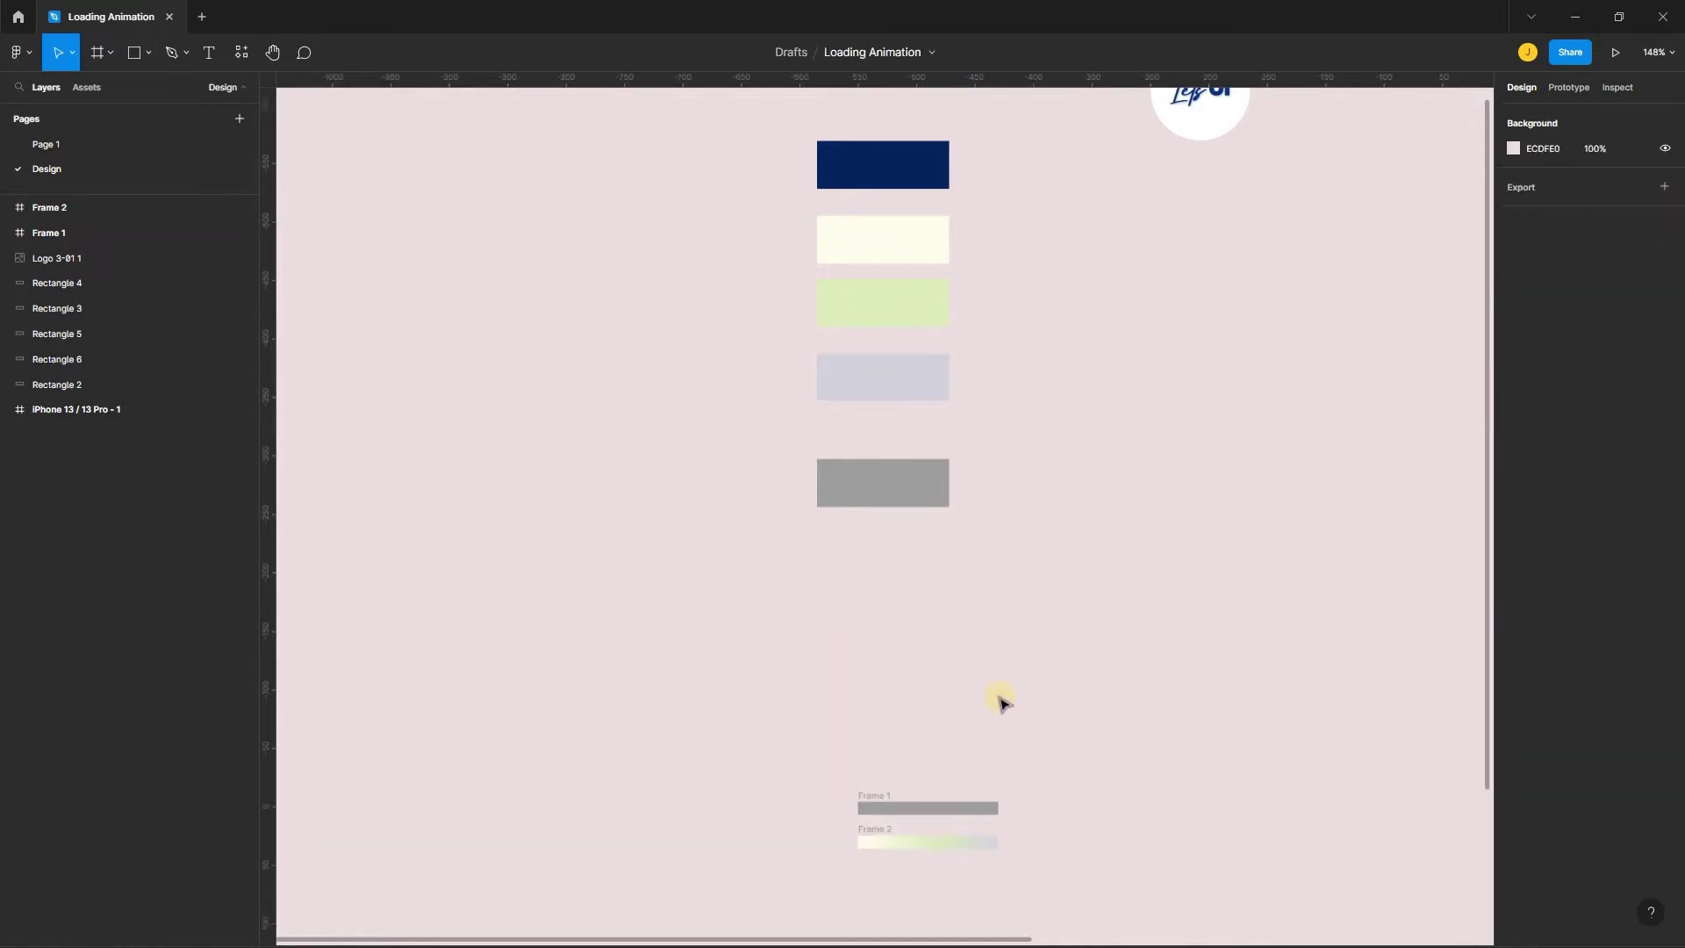
scroll(997, 696, down, 3)
scroll(974, 641, down, 2)
scroll(977, 635, up, 3)
scroll(975, 628, up, 2)
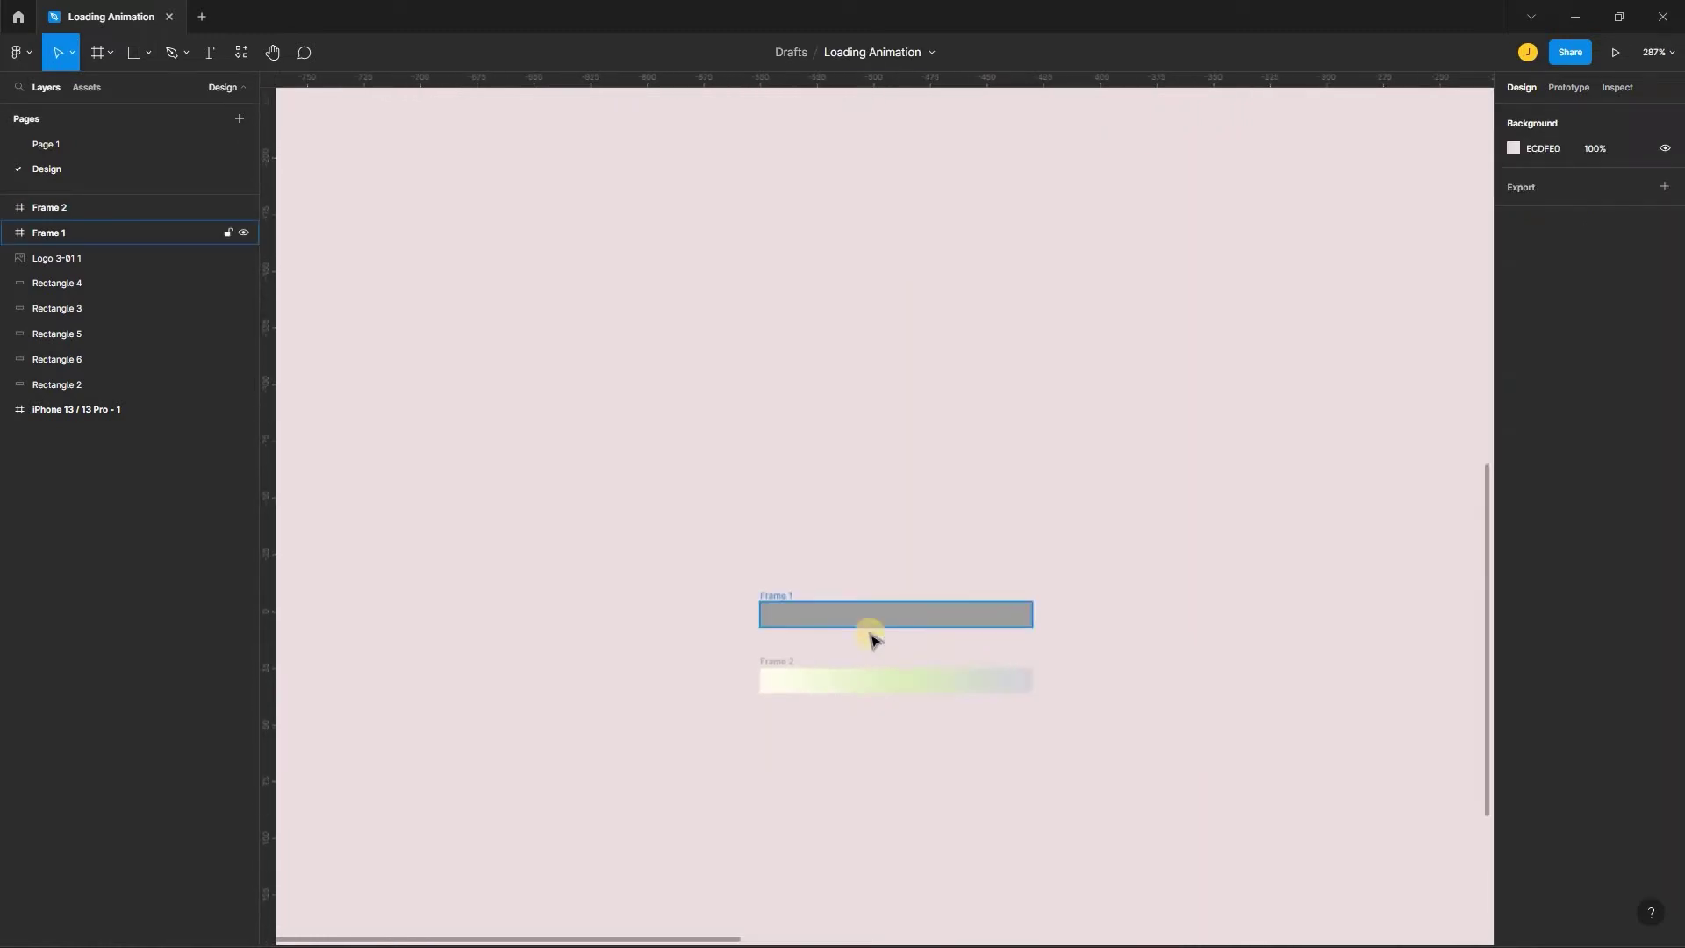
scroll(961, 395, up, 2)
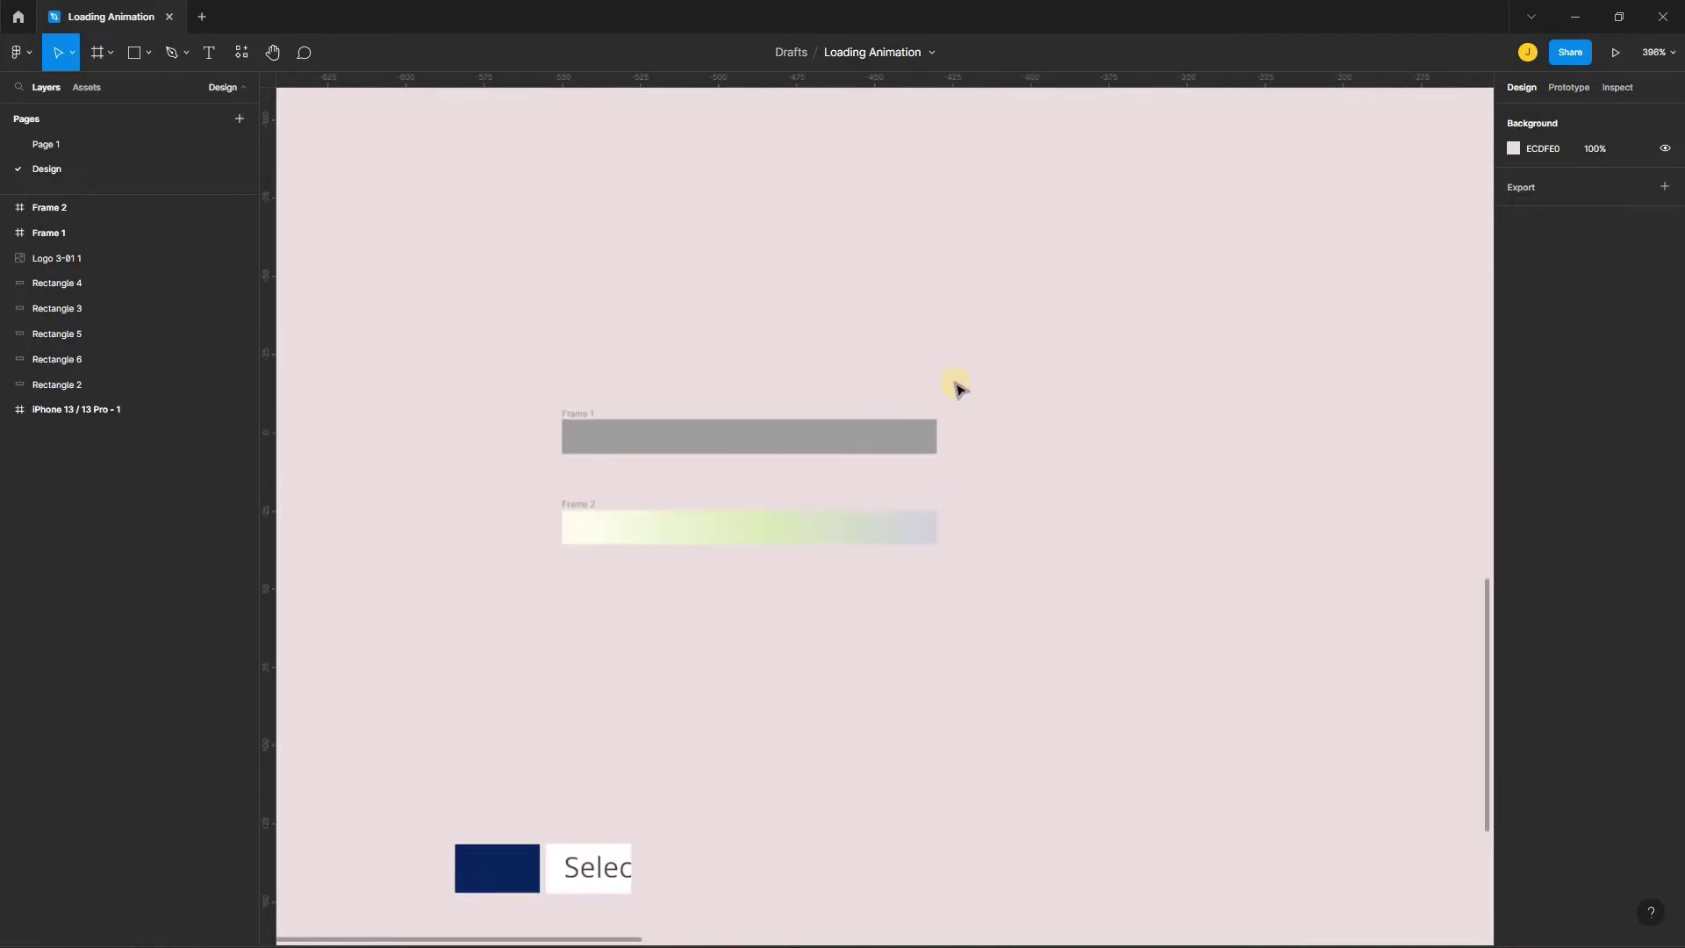
Give Frame 1 and Frame 2 a 200 px corner radius for pill-shaped ends
drag(950, 382, 509, 640)
text(200)
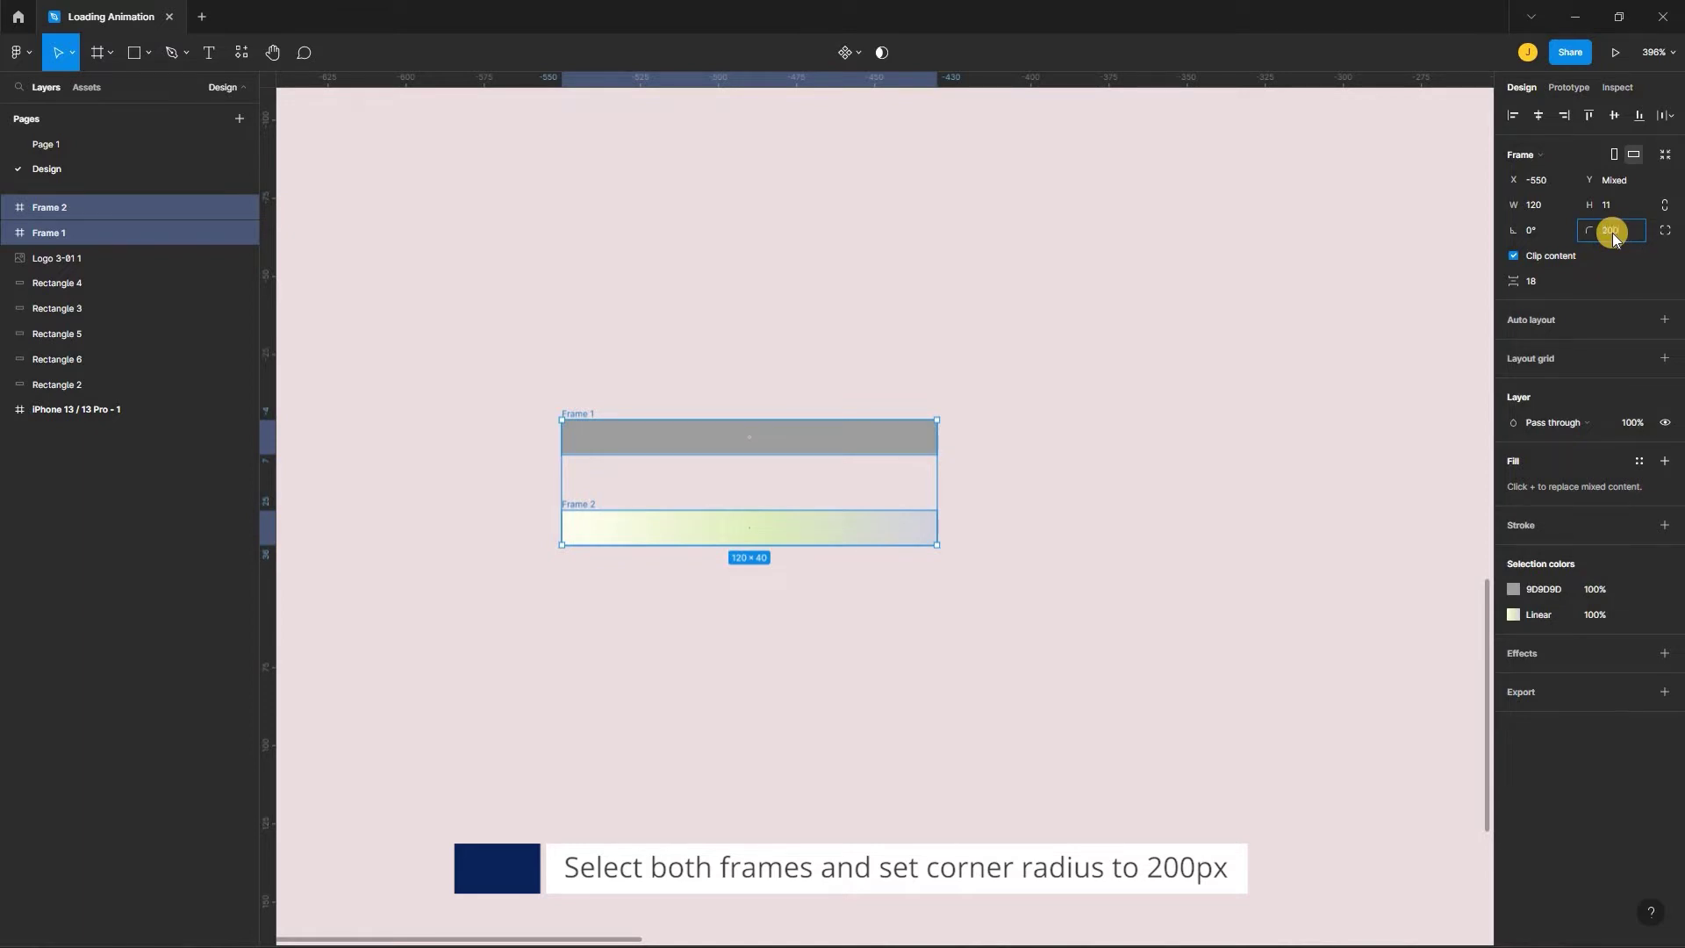
key(Return)
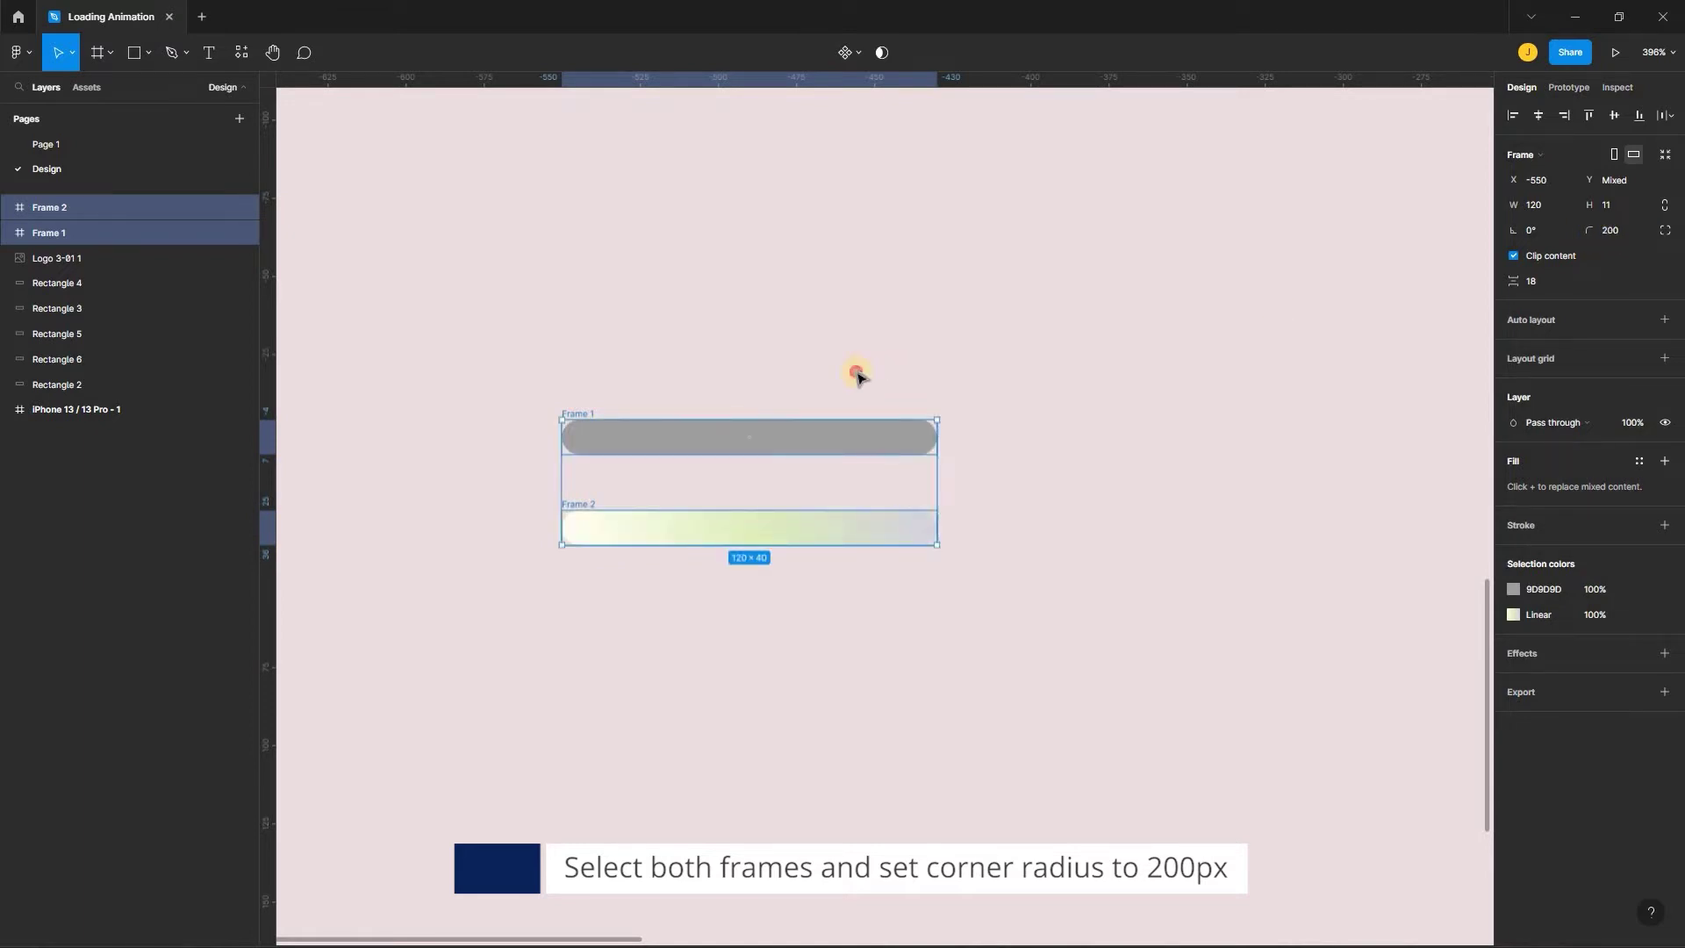
click(625, 383)
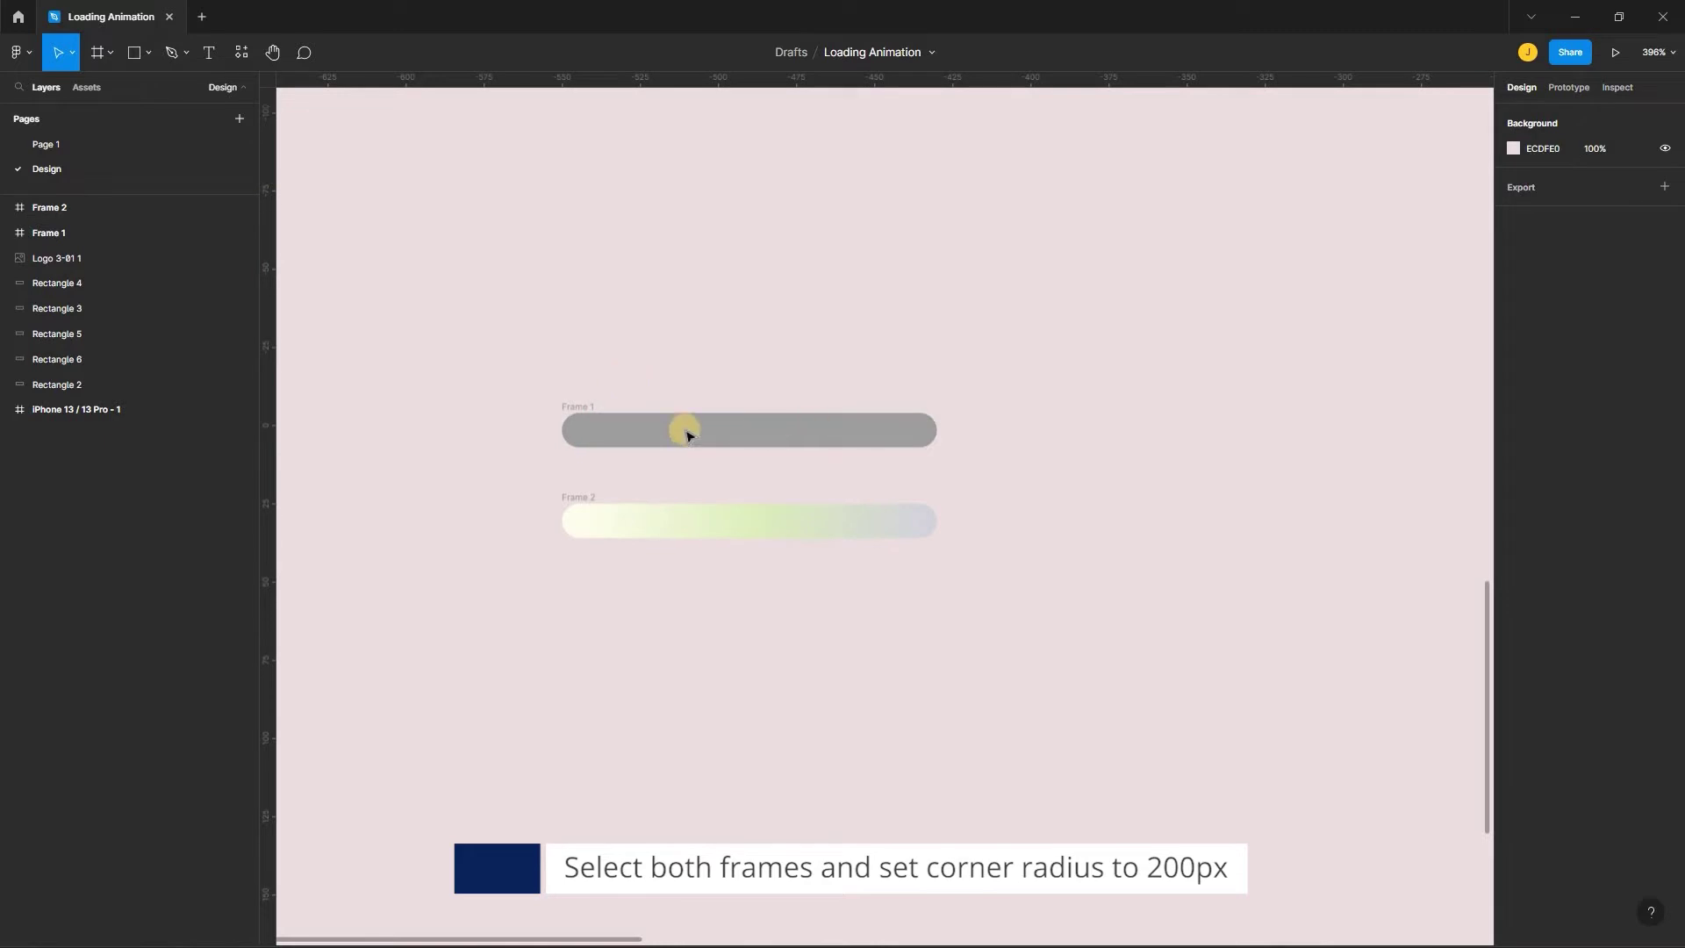
Set Frame 1's grey fill opacity to 30%
click(586, 420)
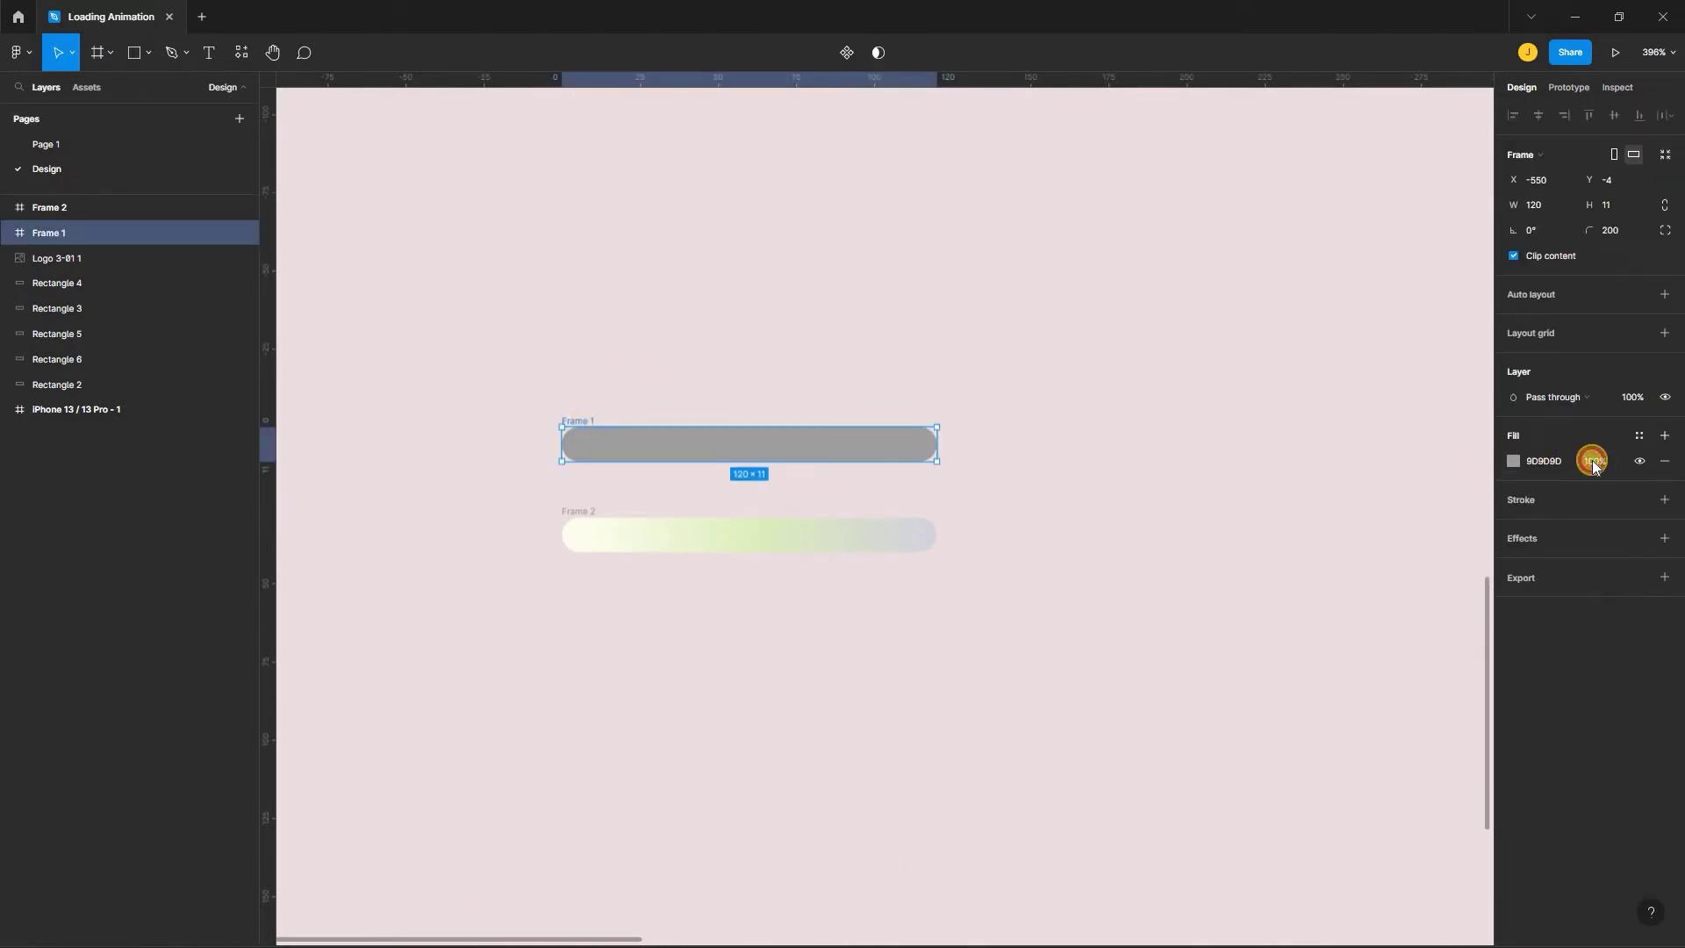
click(1591, 462)
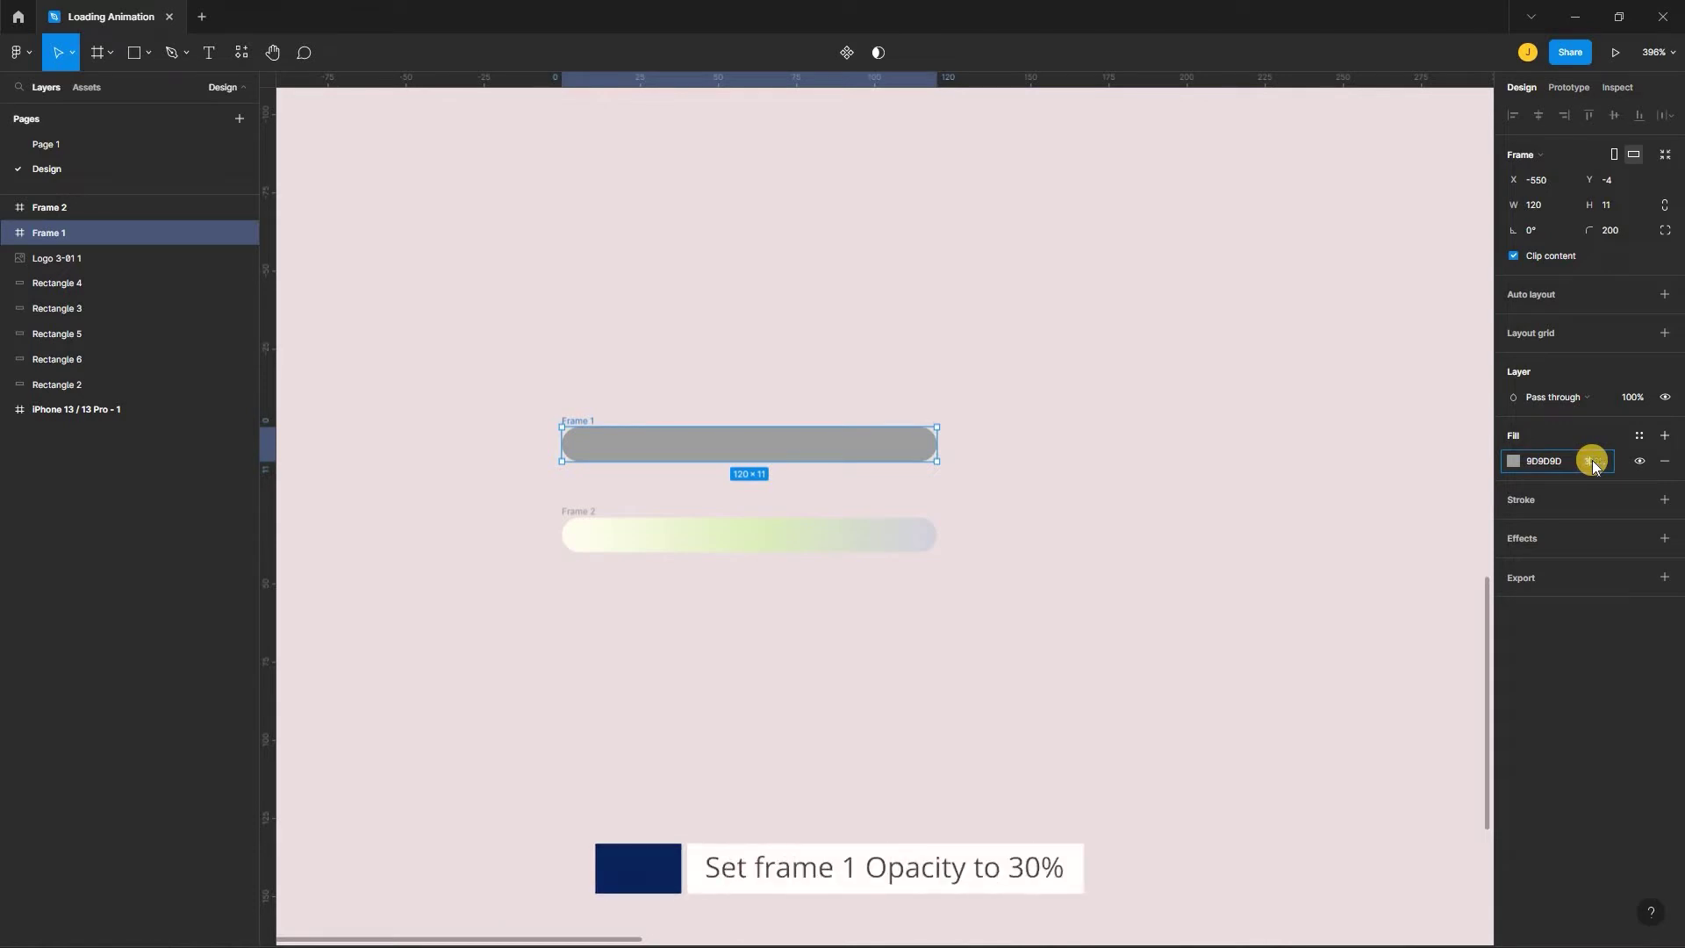
text(30)
key(Return)
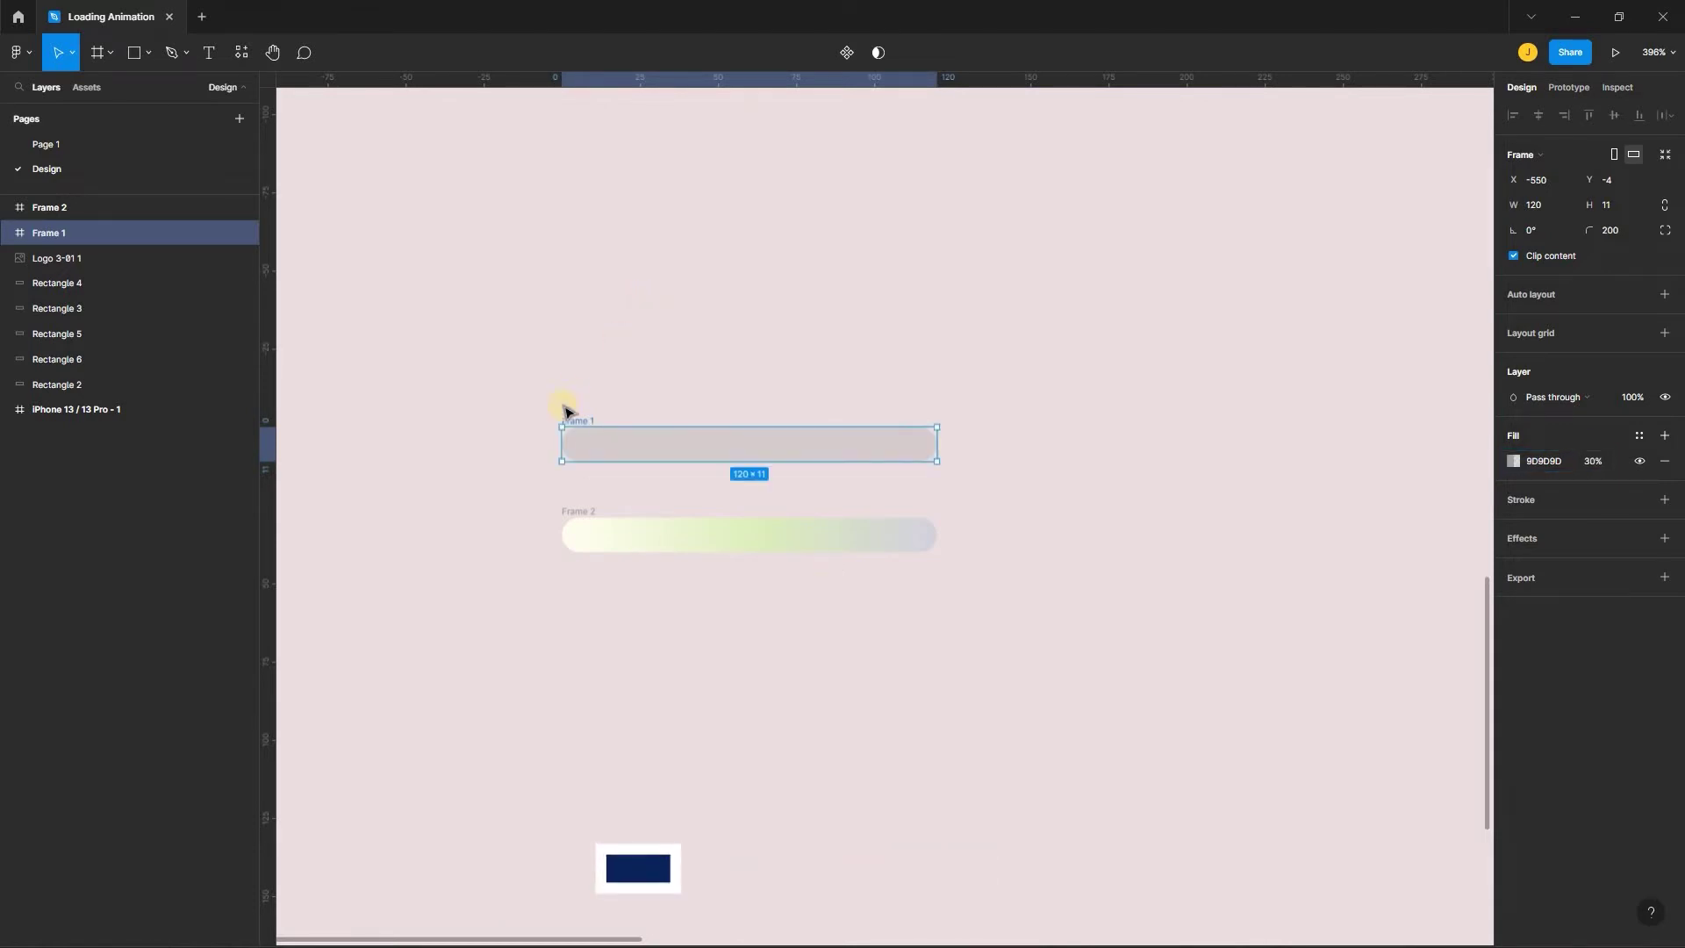
click(564, 416)
click(592, 454)
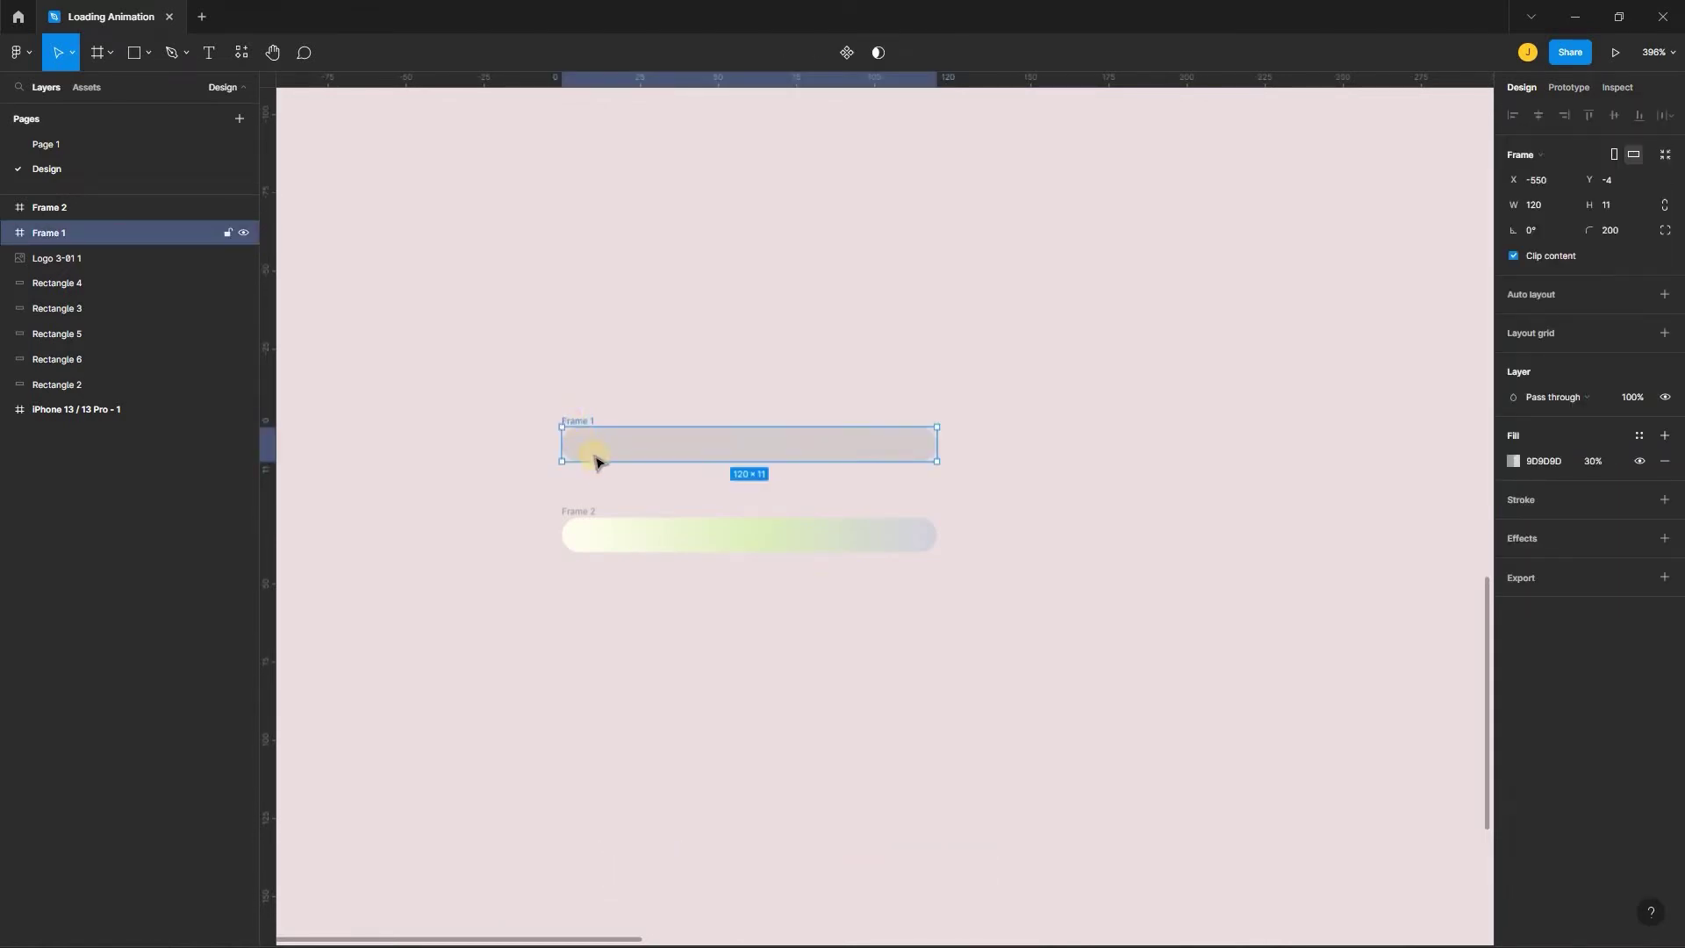
Nest the gradient Frame 2 inside Frame 1's grey track
click(580, 512)
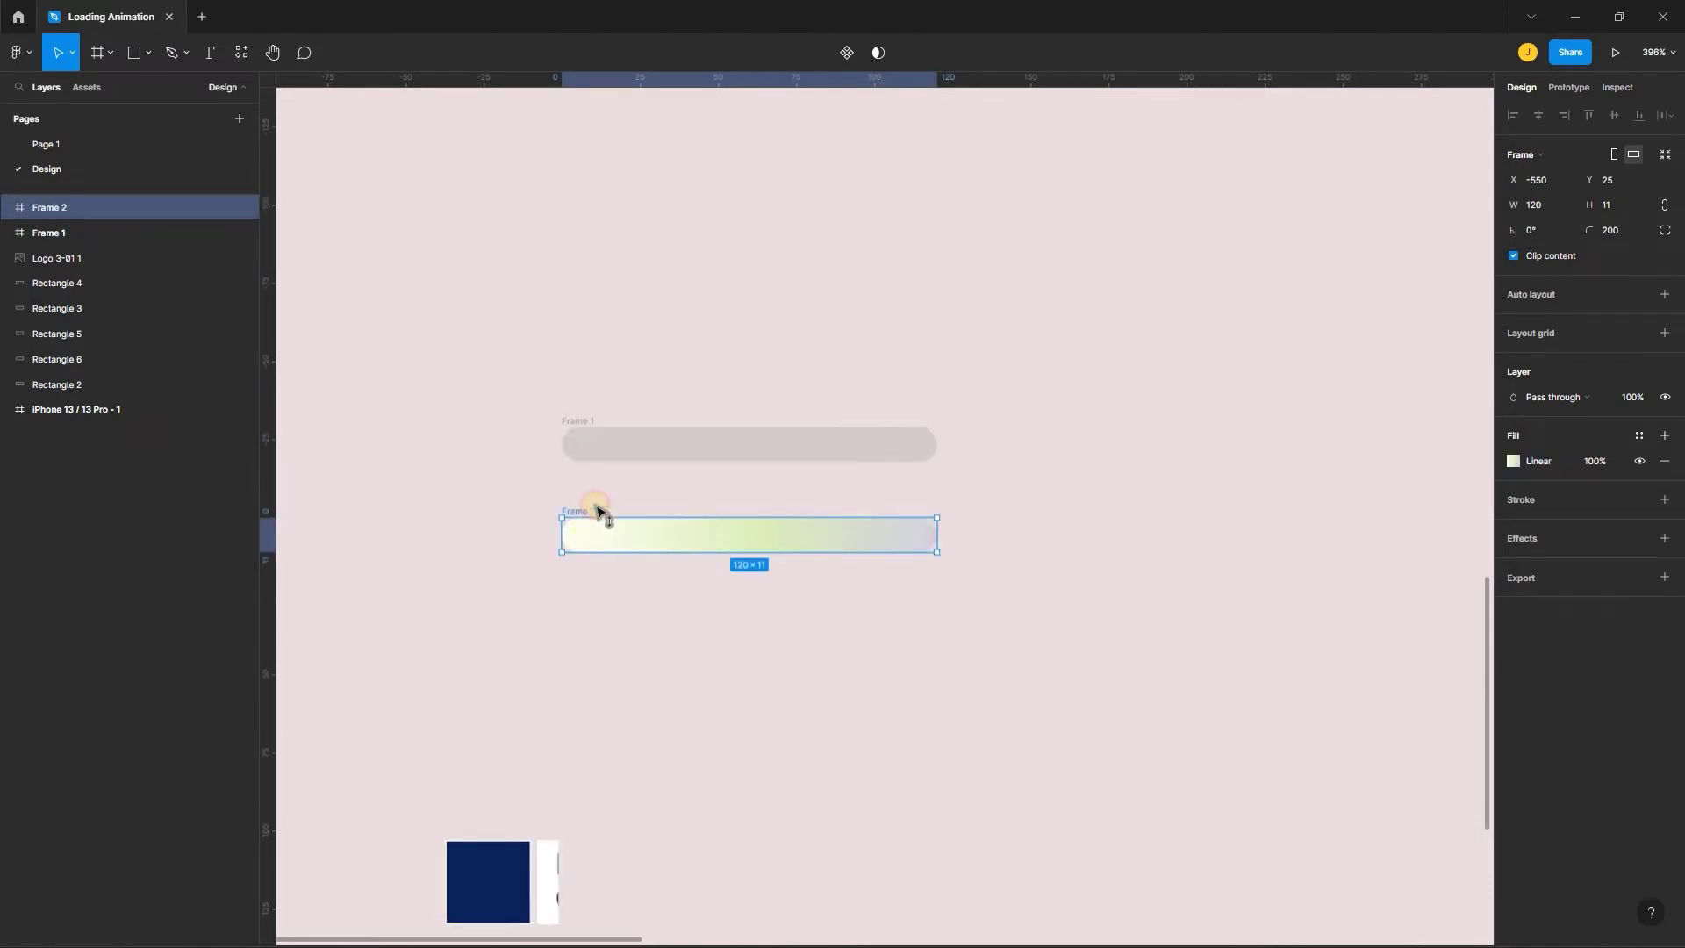
drag(596, 539, 596, 449)
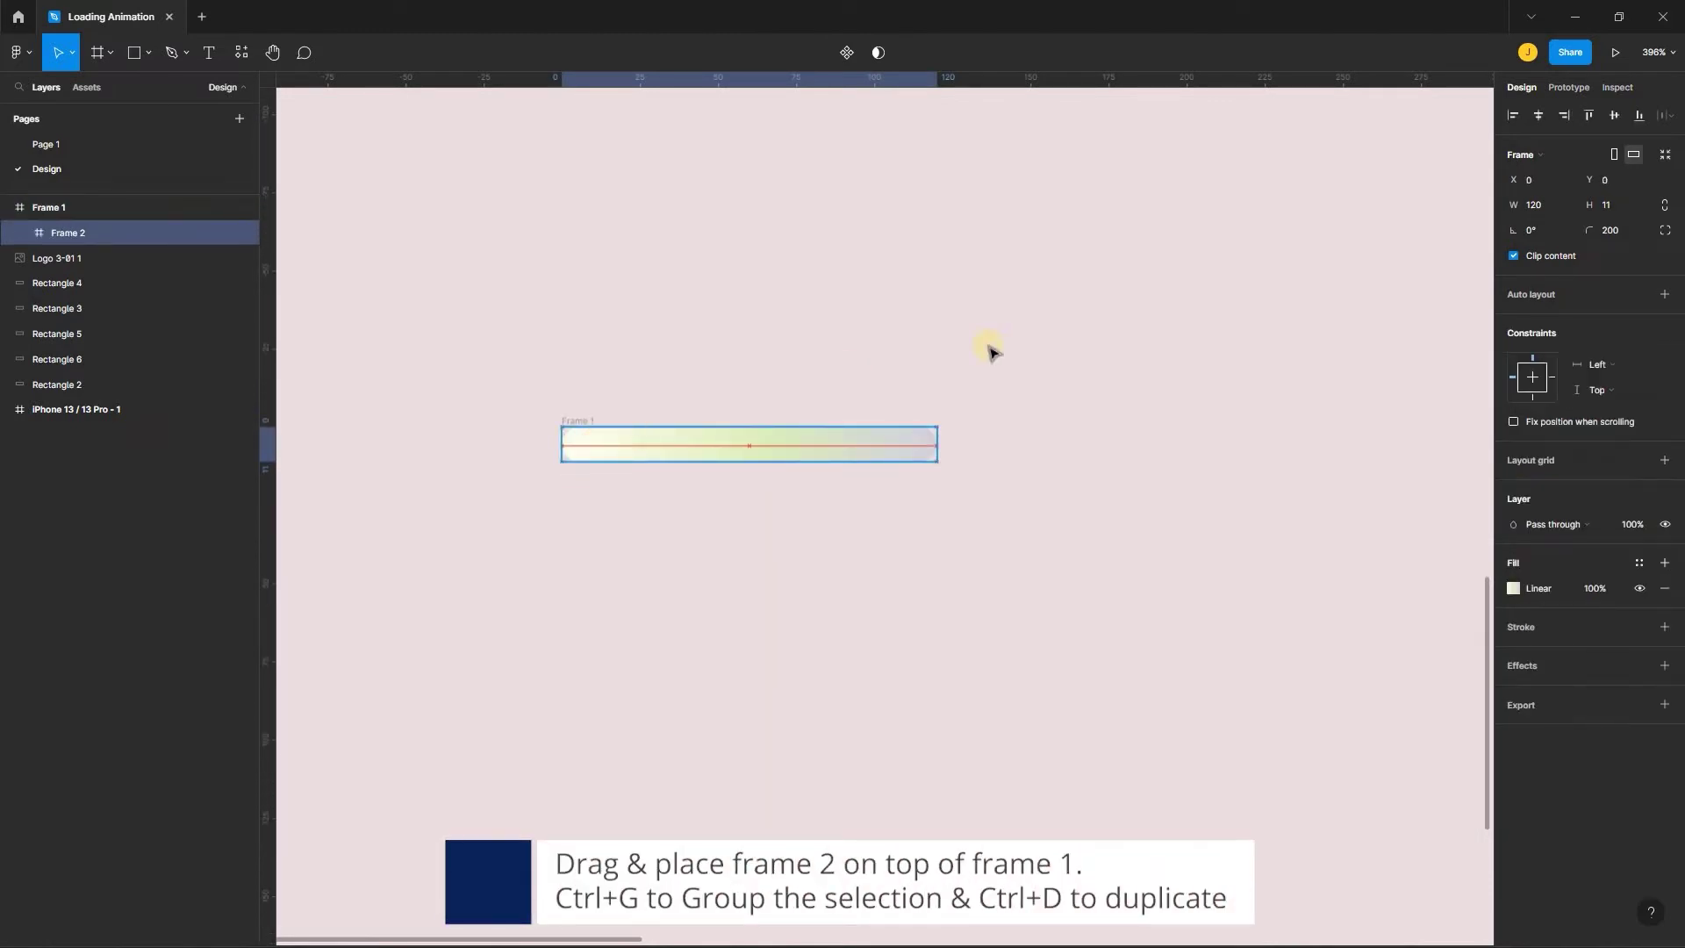
click(593, 528)
drag(520, 530, 942, 365)
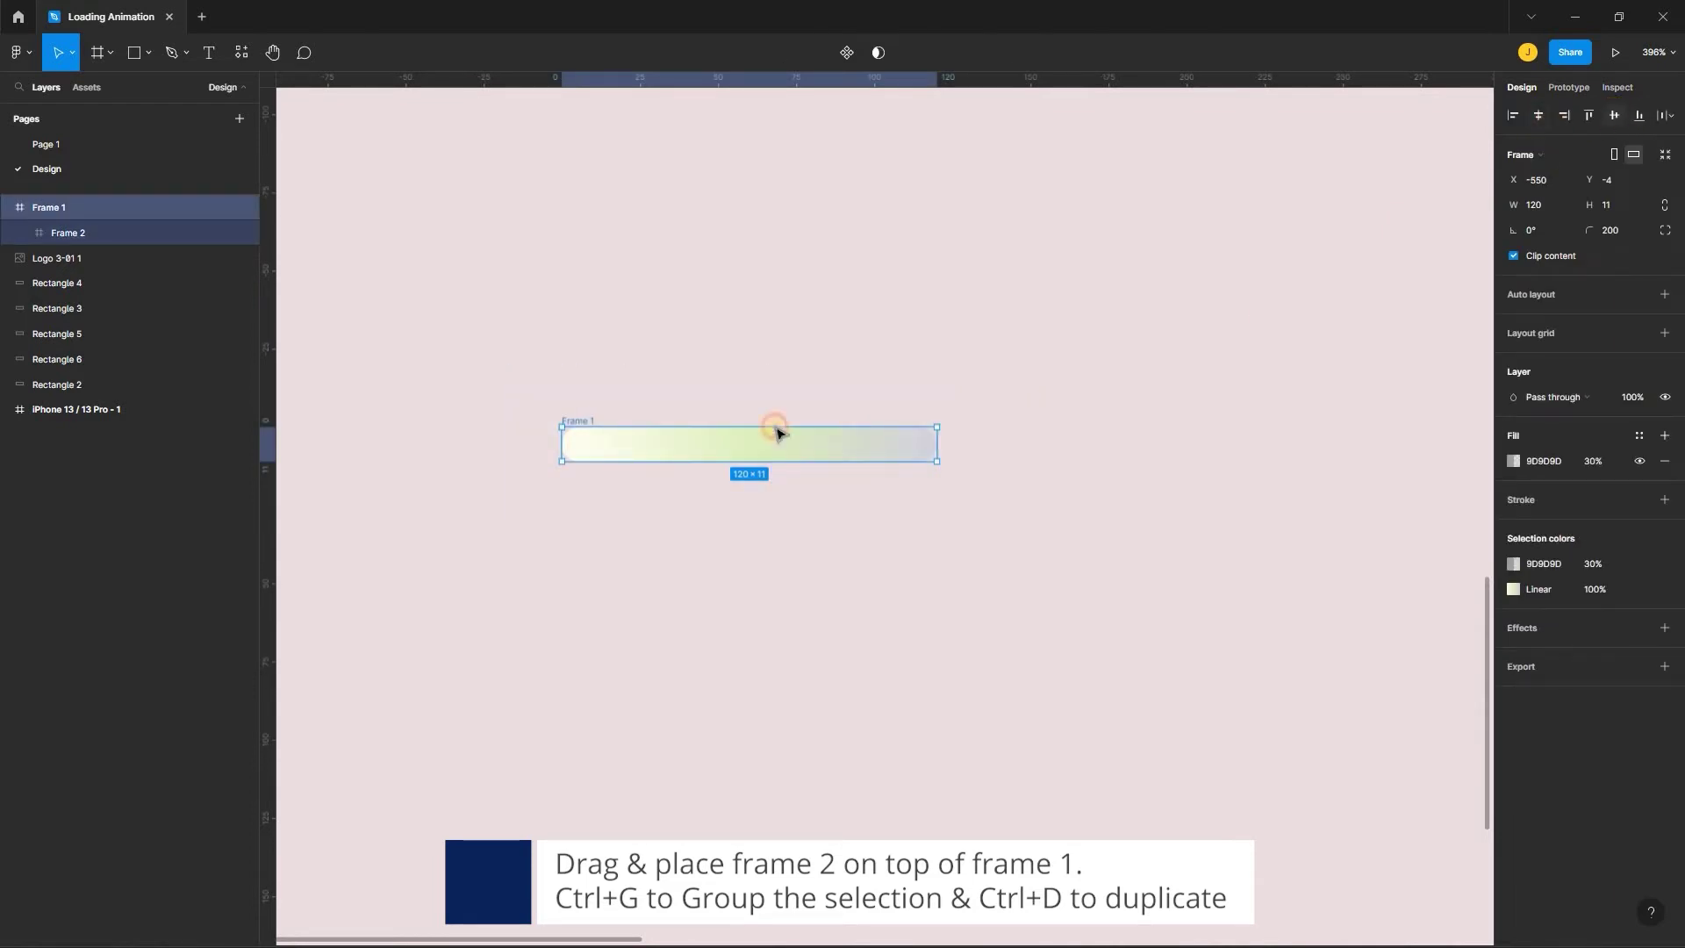
key(Escape)
Duplicate the combined bar and place the copy just below, left-aligned
click(586, 426)
key(ctrl+d)
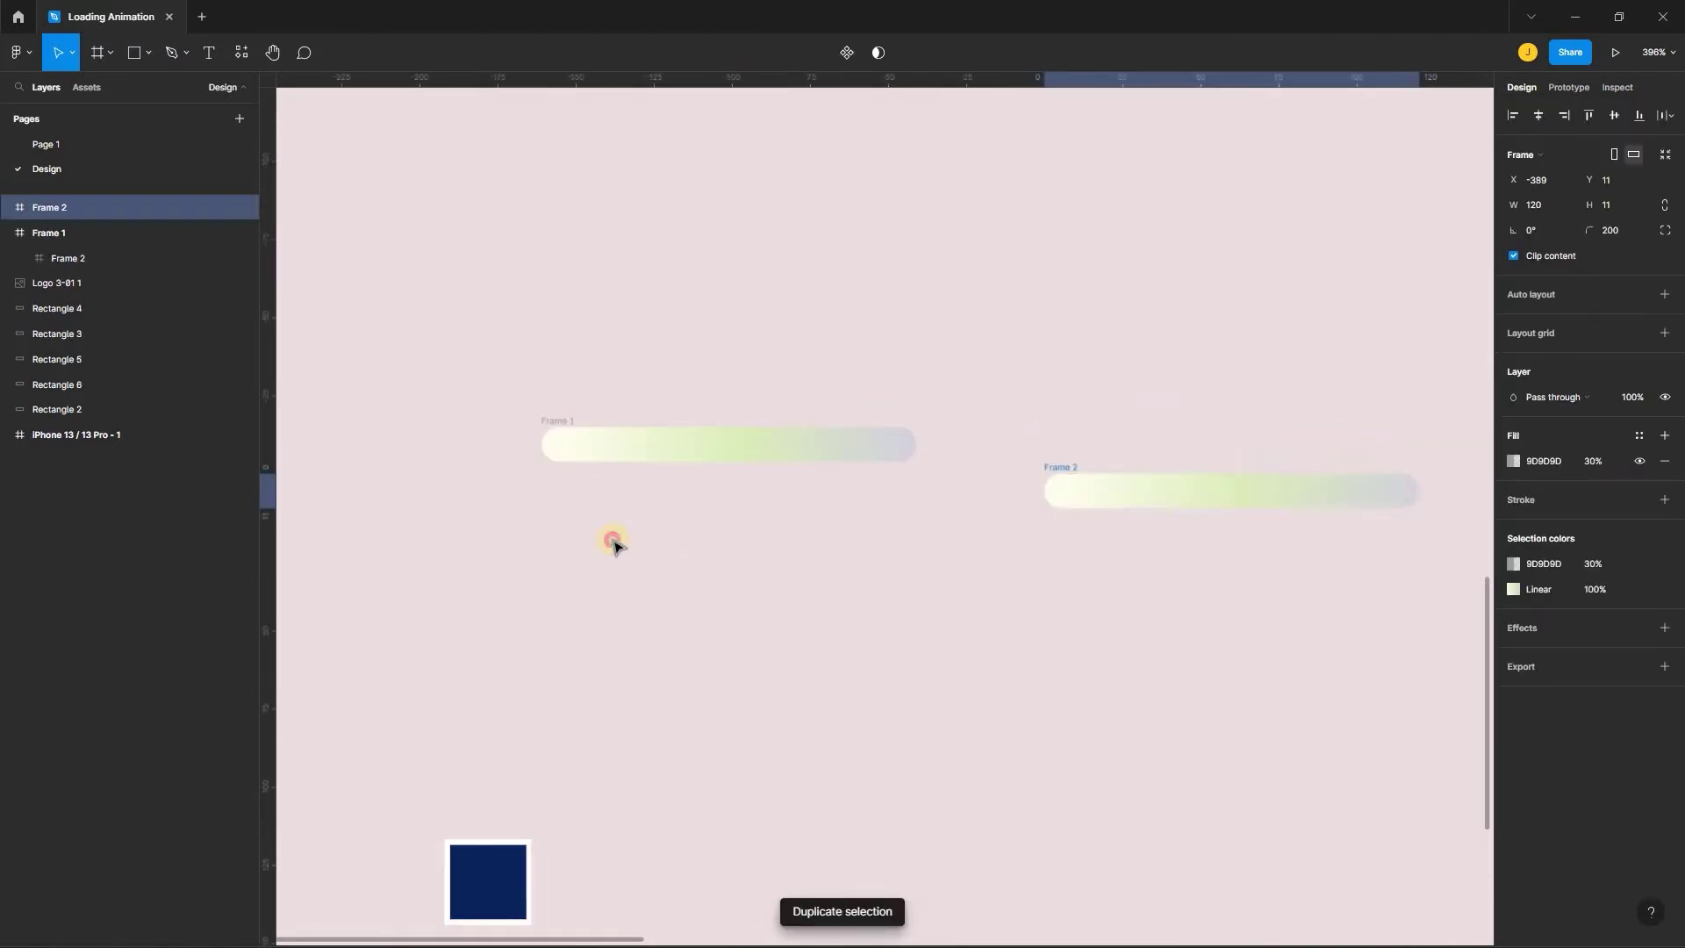
drag(614, 542, 579, 474)
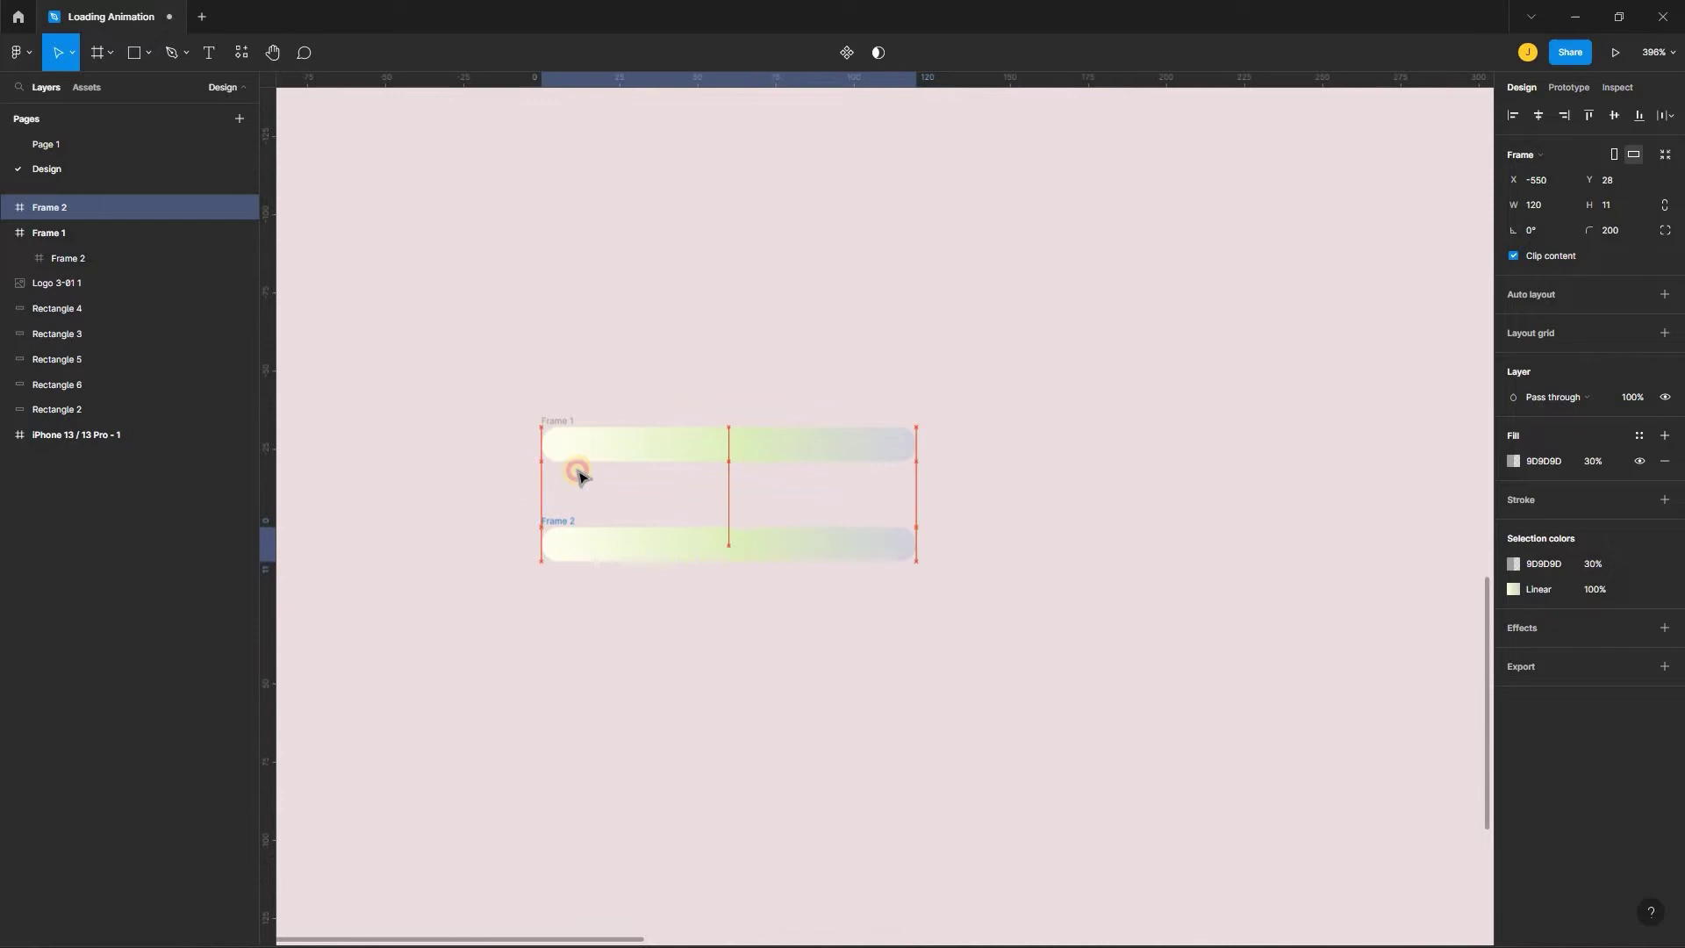
click(570, 491)
scroll(715, 417, up, 3)
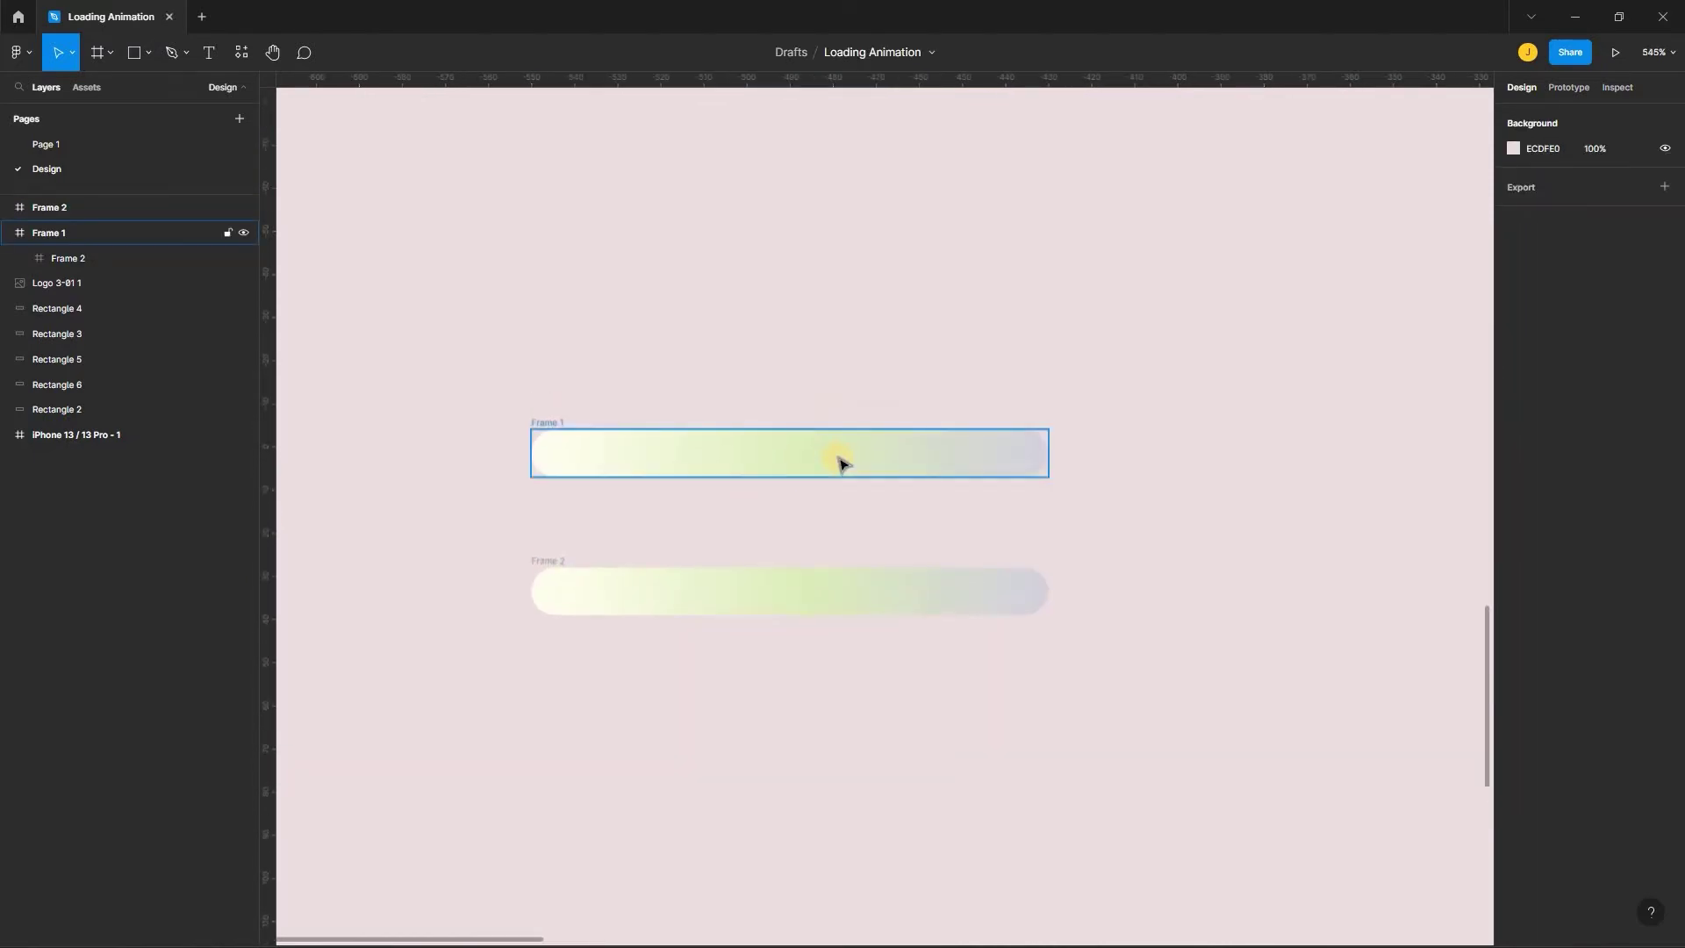
Shrink the nested gradient in Frame 1 to an 11 px stub at the track's left end
click(1041, 461)
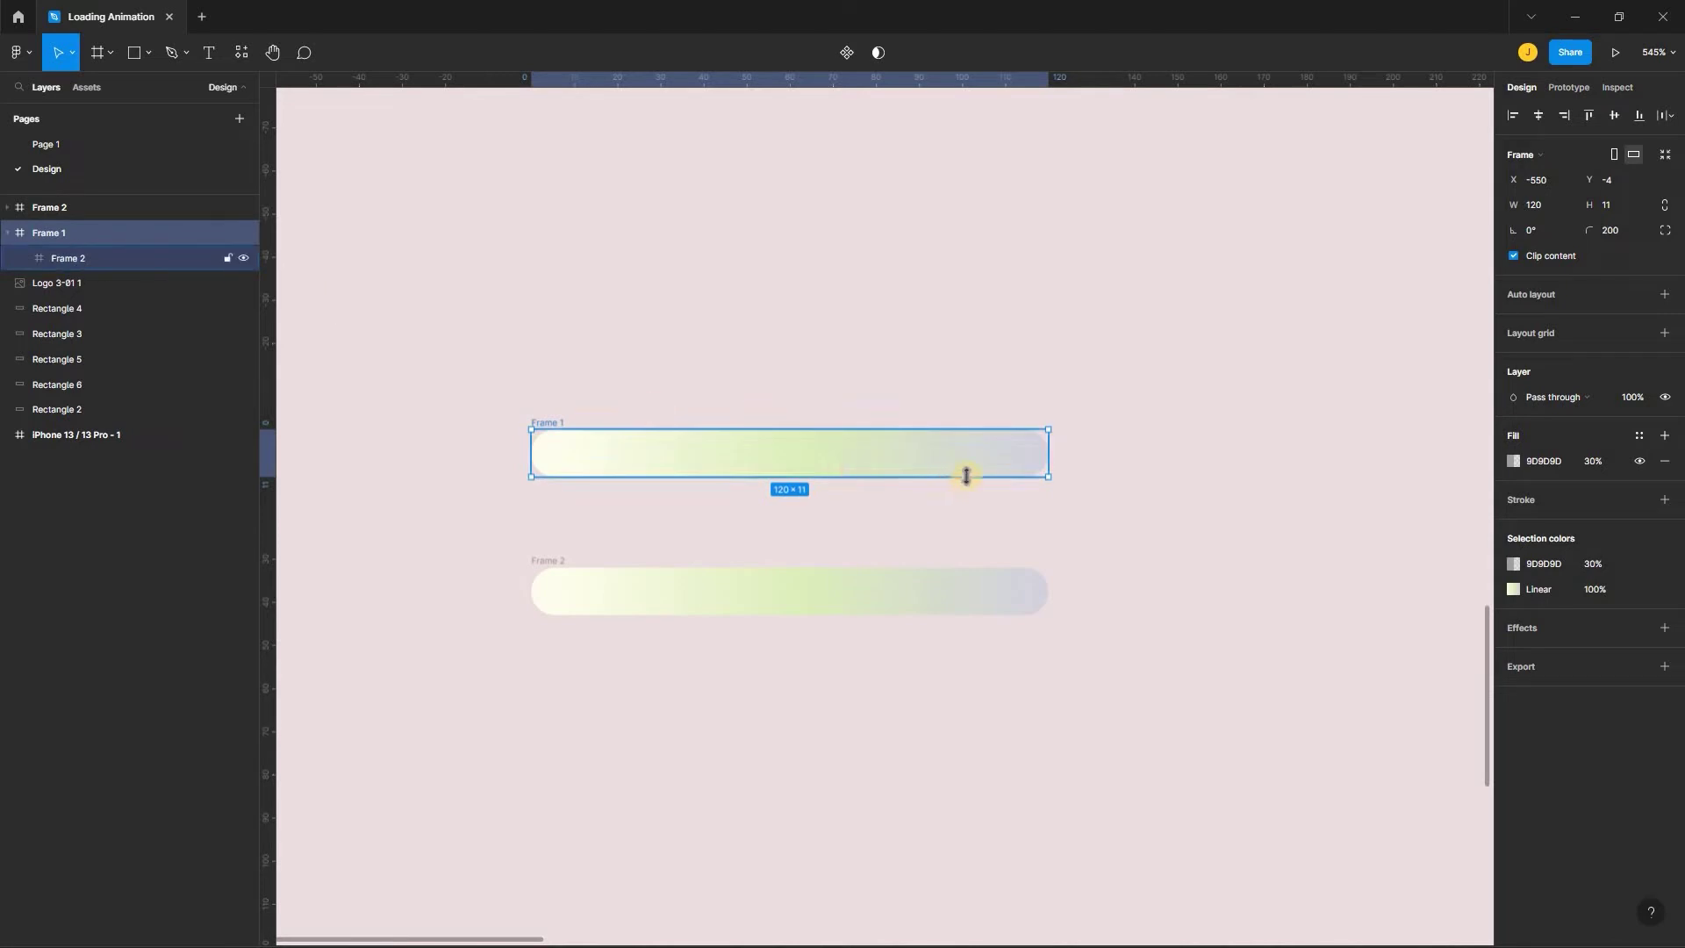
key(Return)
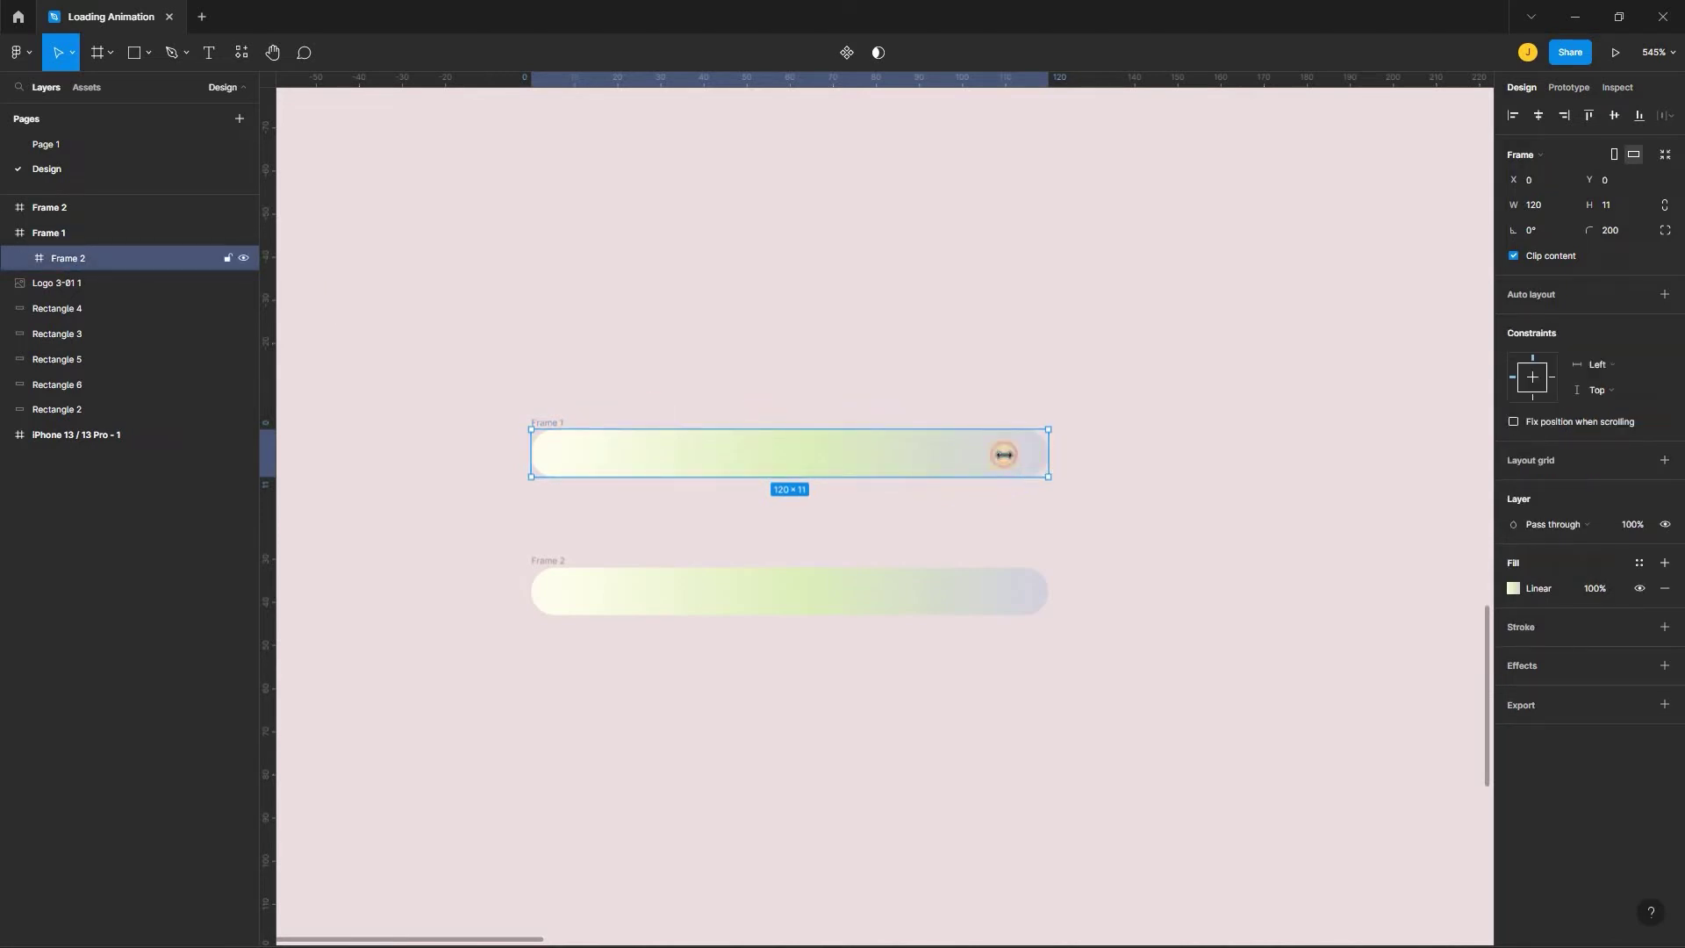
drag(852, 457, 575, 458)
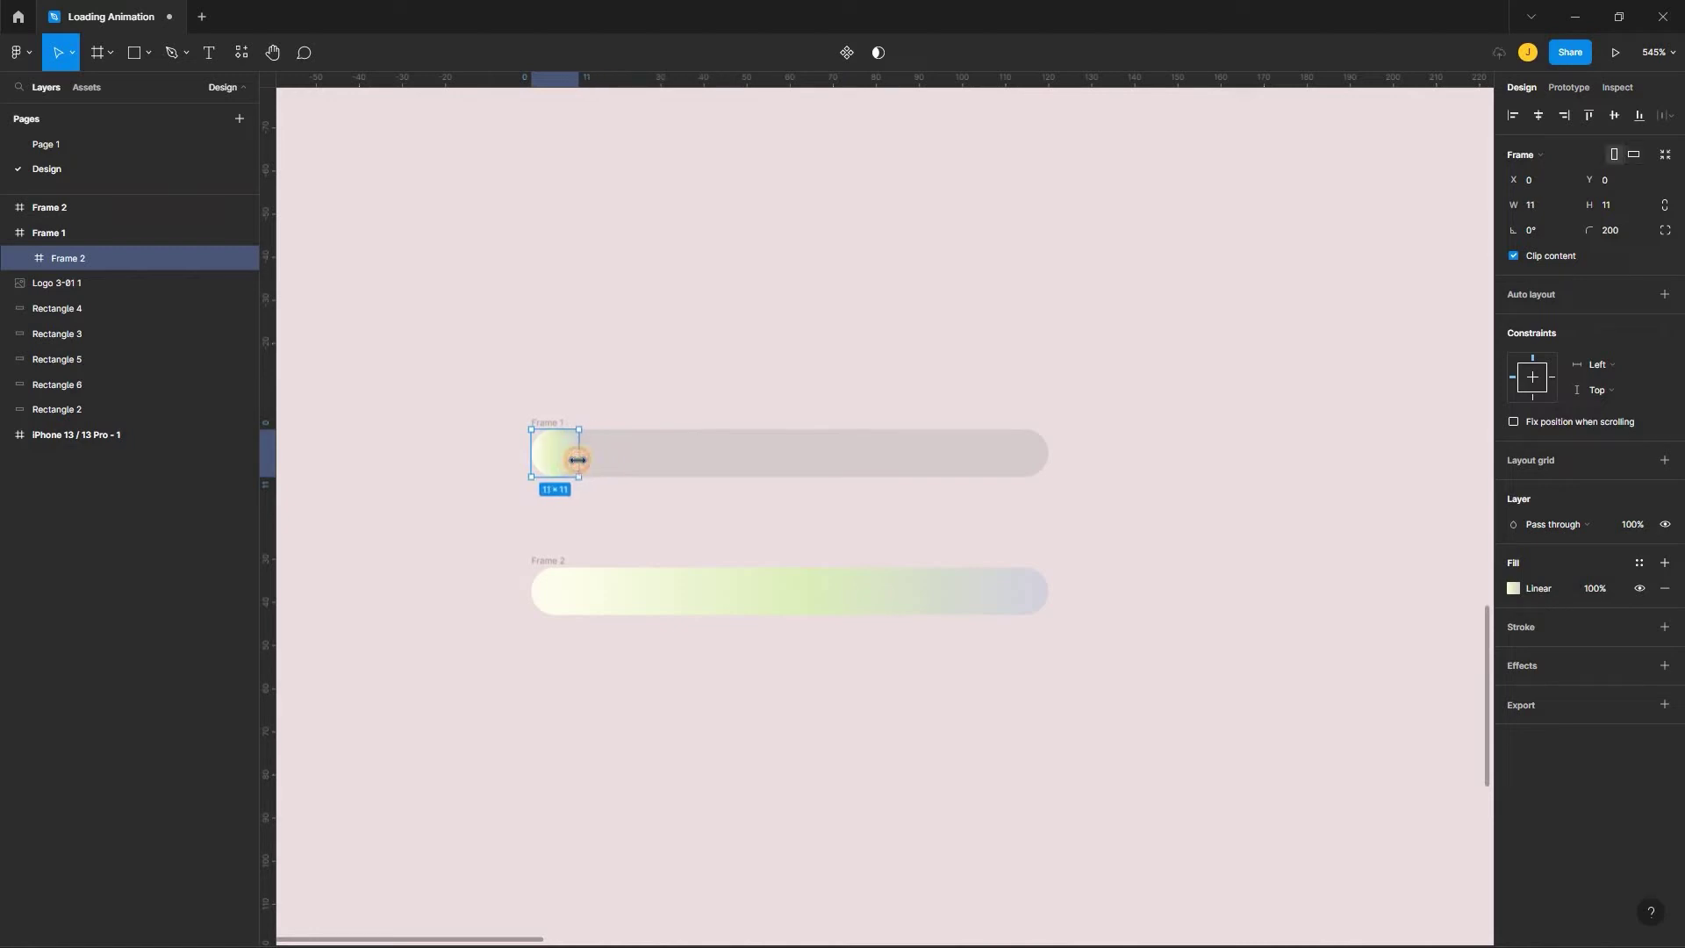
click(664, 388)
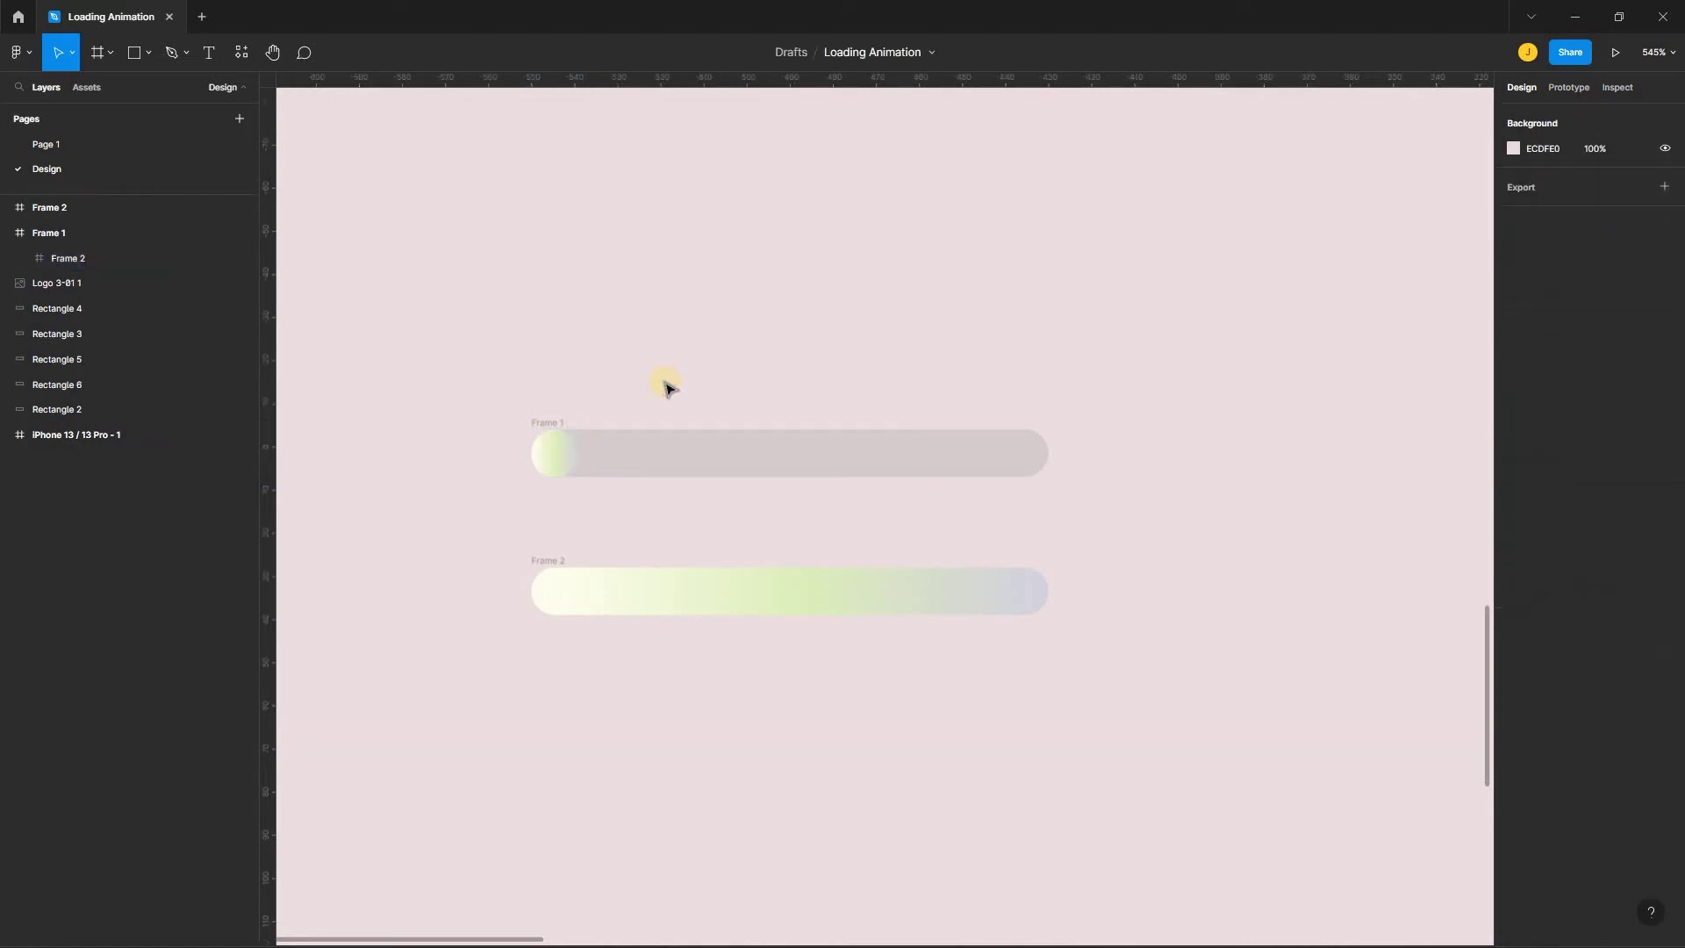
scroll(581, 408, down, 1)
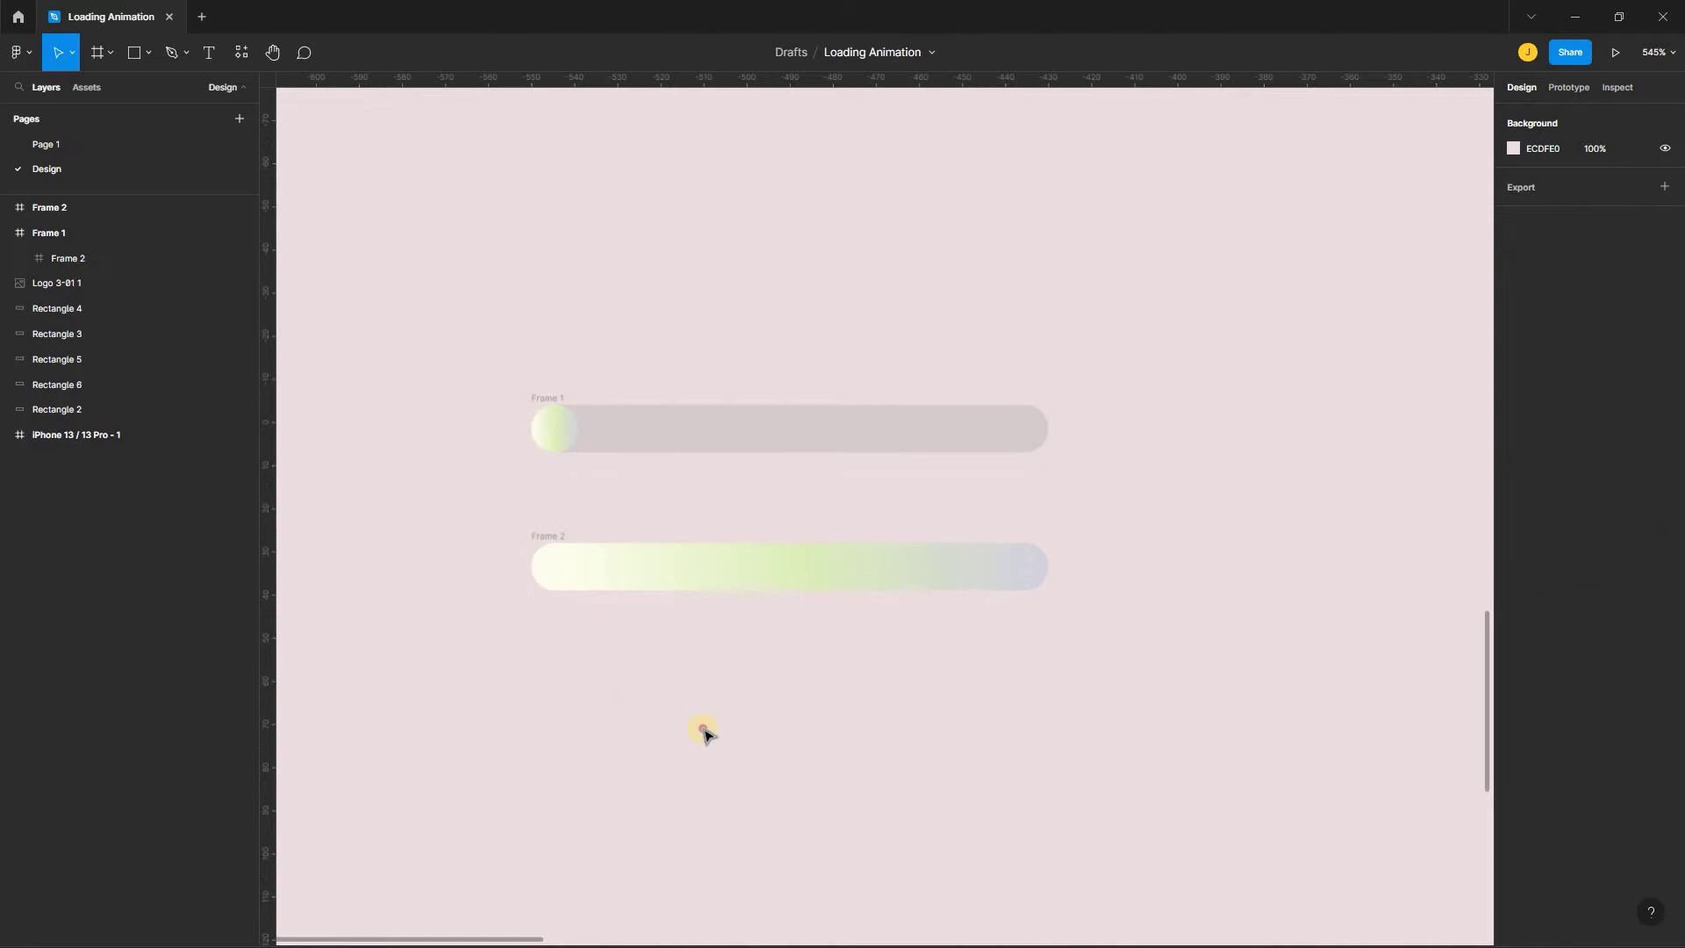
drag(1061, 698, 1099, 685)
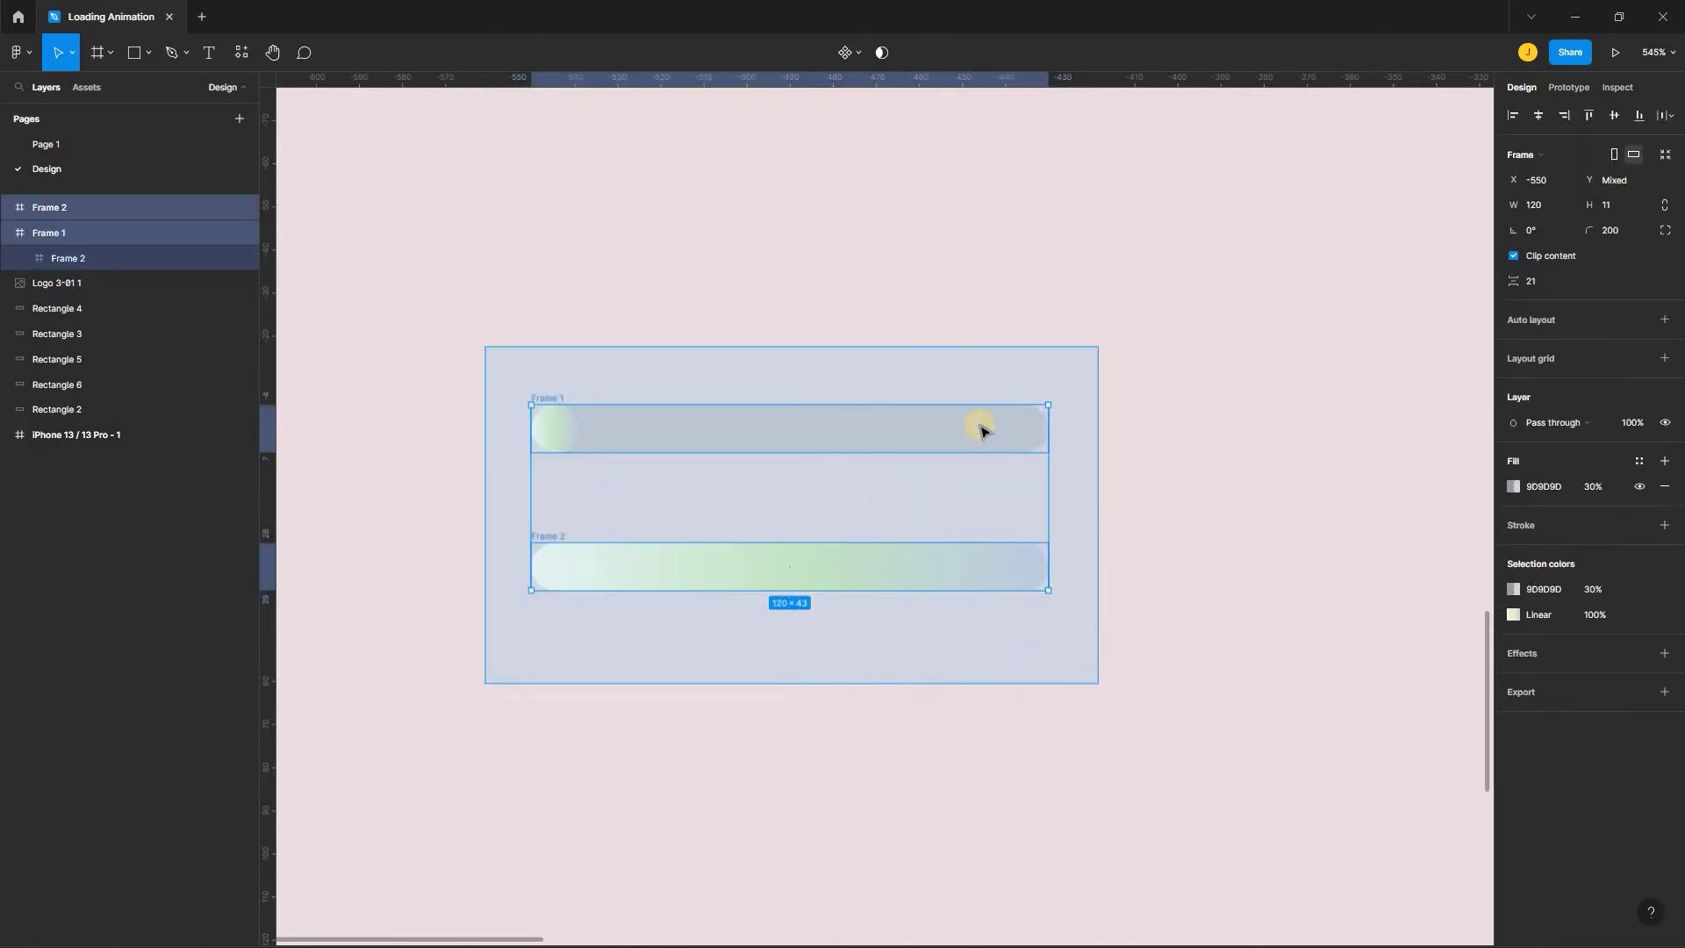
Combine both bars into Component 1, a component set with Frame 1 and Frame 2 variants
click(857, 55)
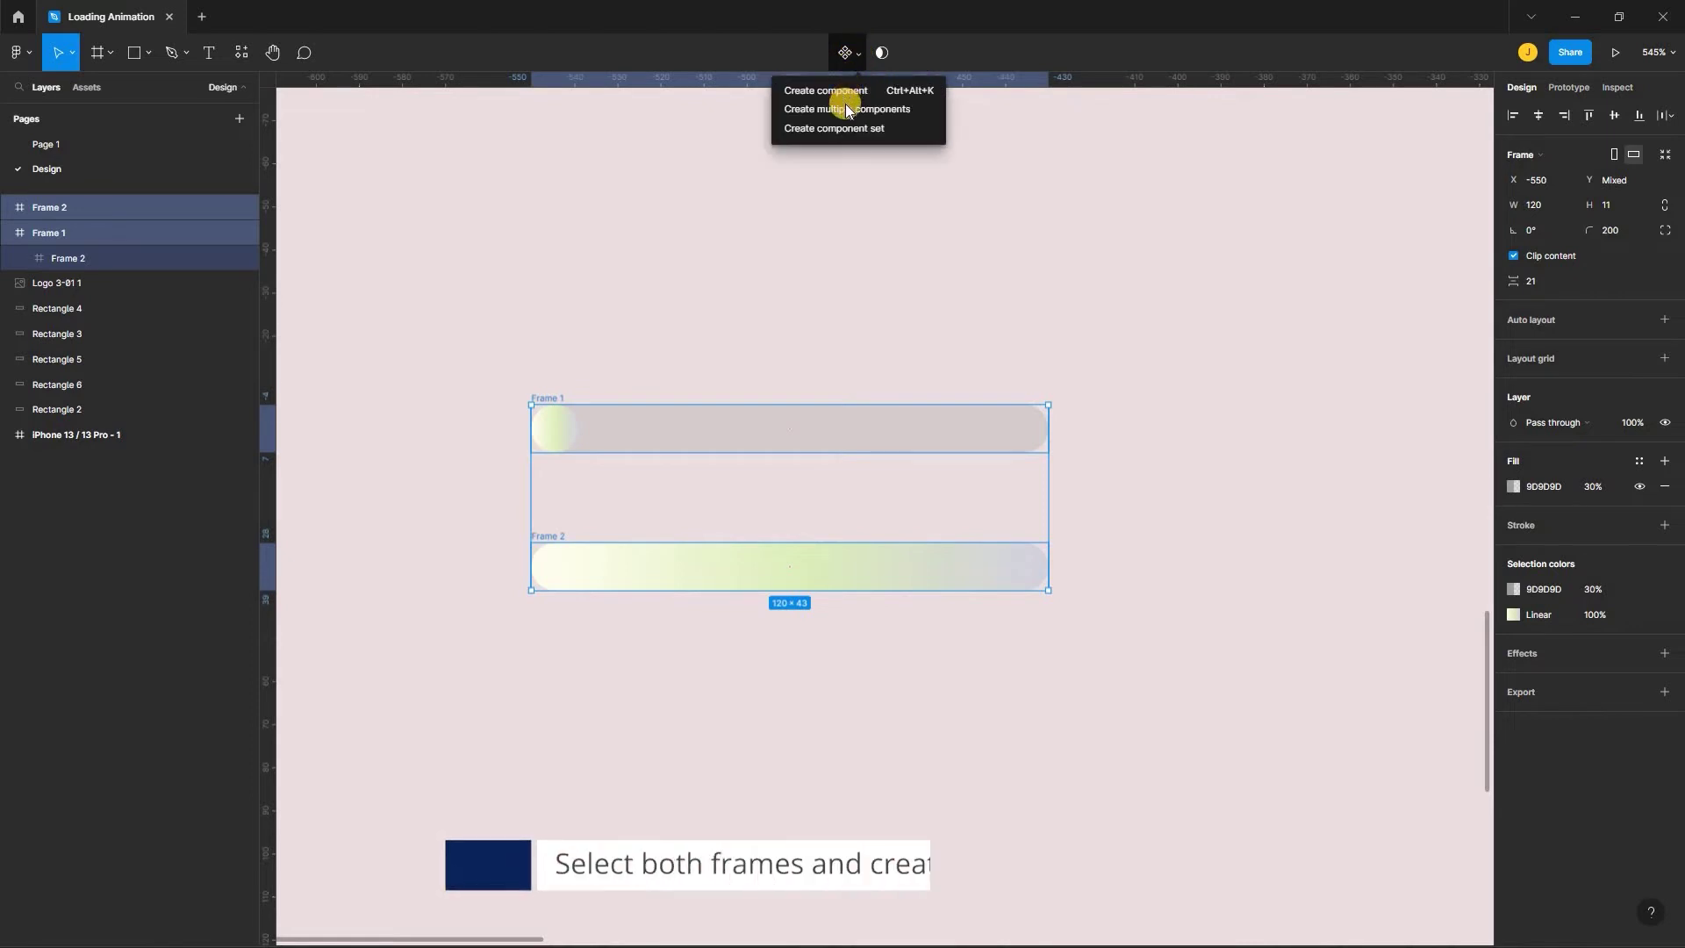
click(847, 129)
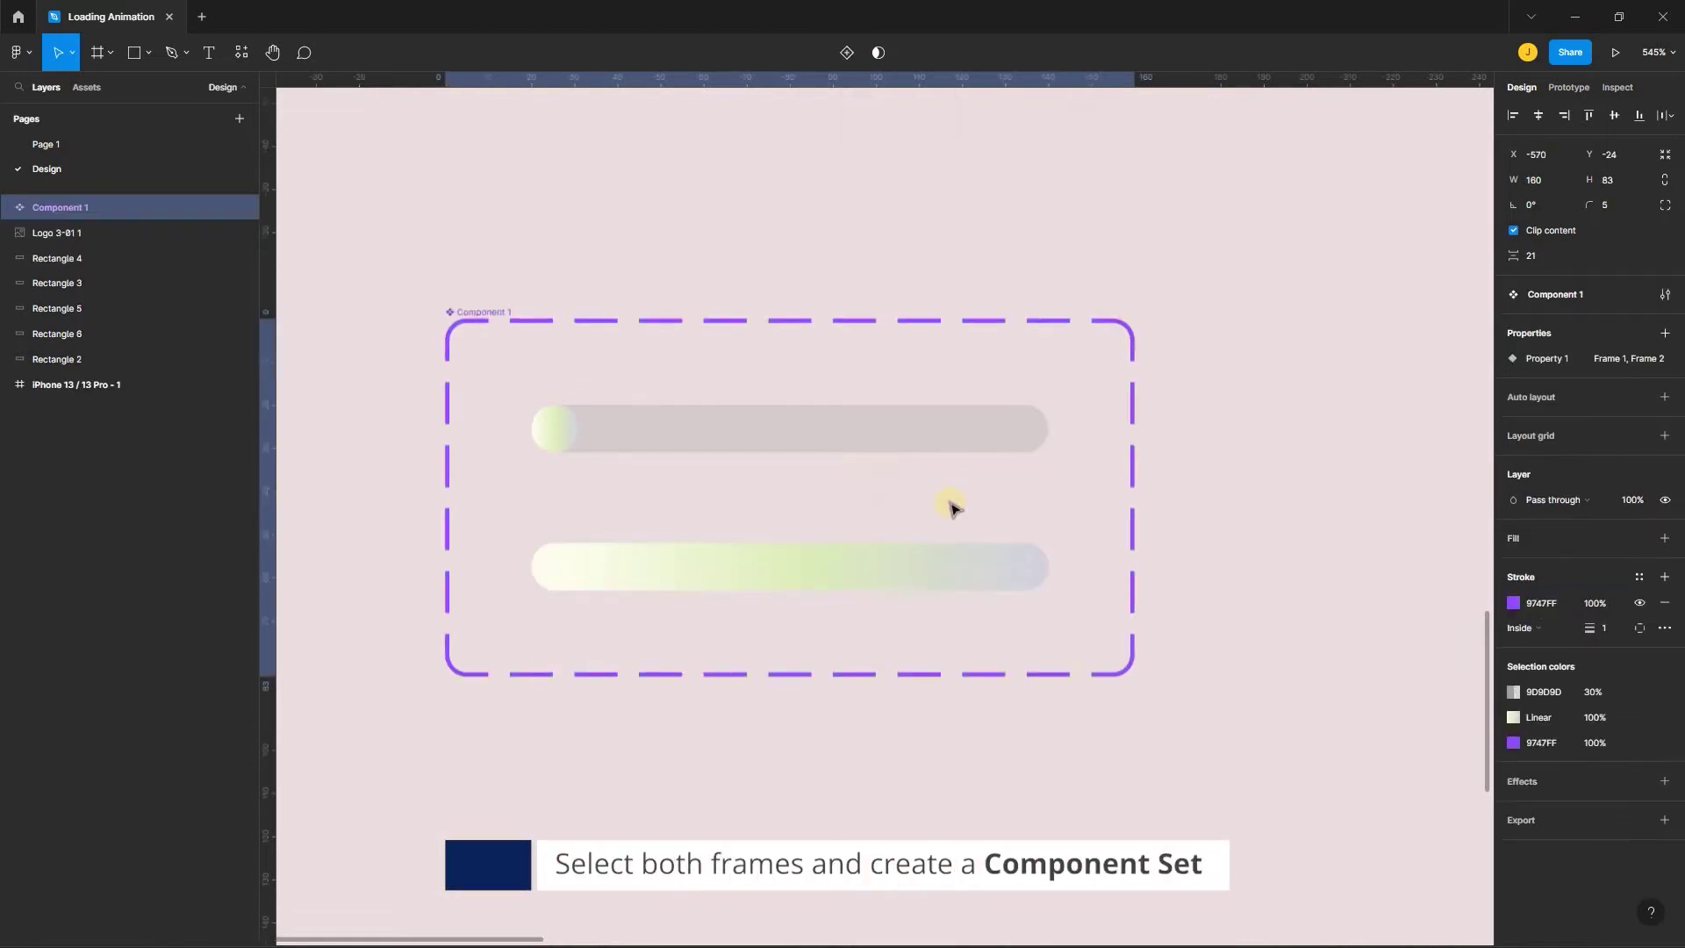
click(930, 433)
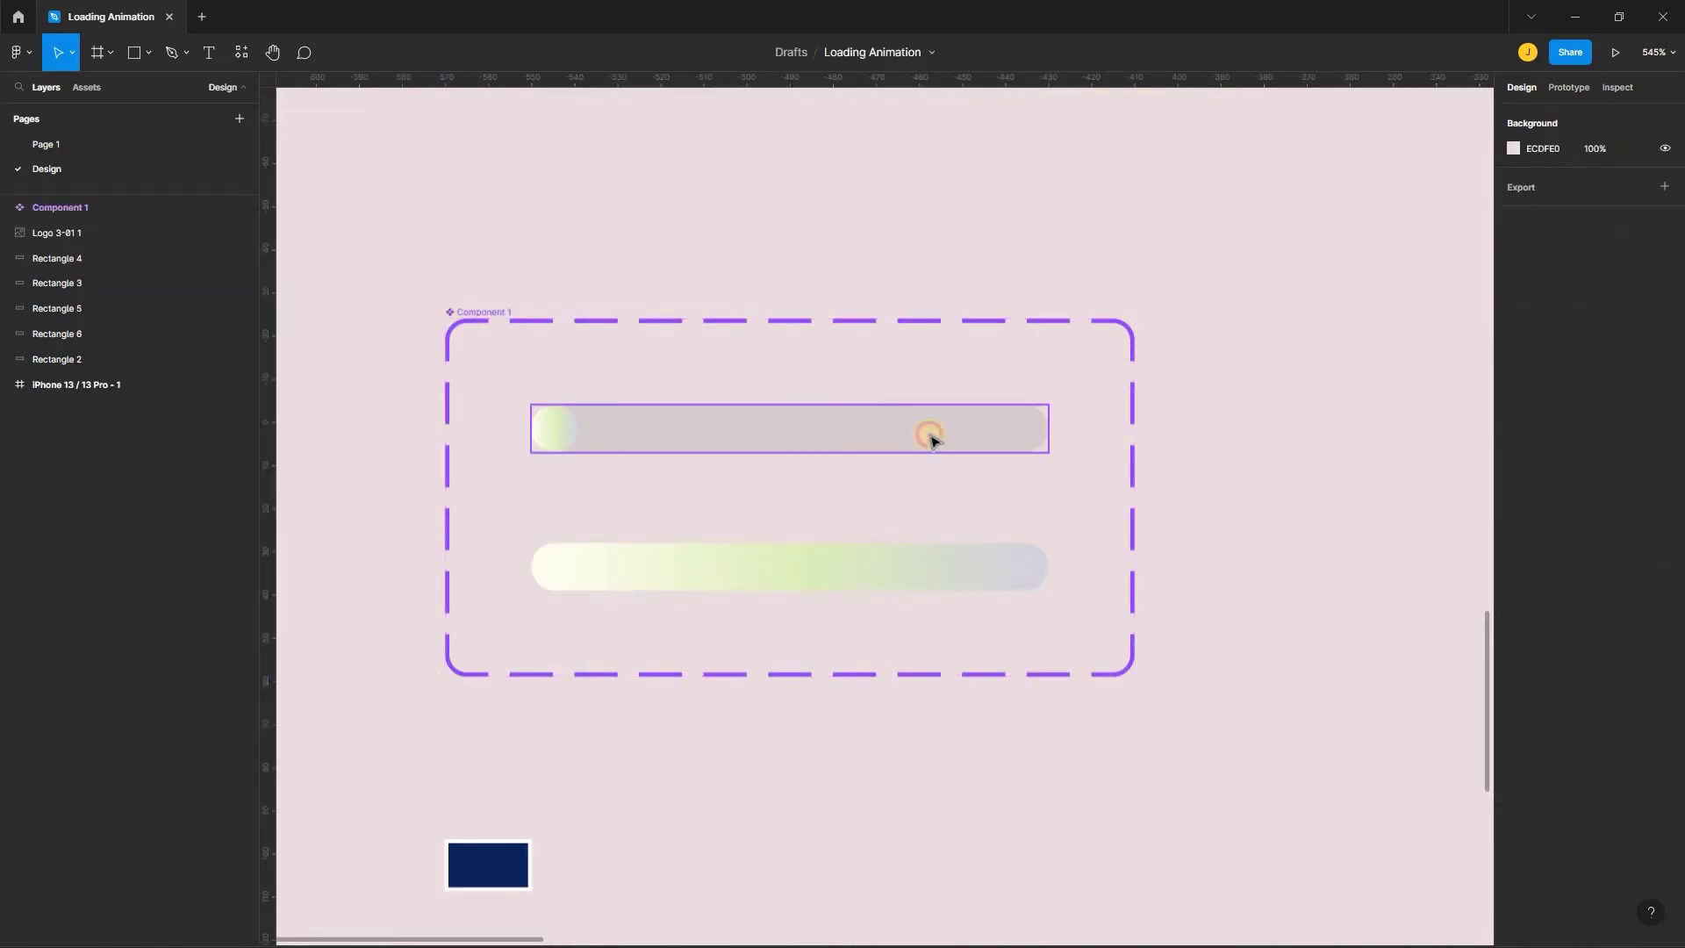
Link Frame 1 to Frame 2 after an 800 ms delay, smart-animated with 300 ms ease-out
click(1570, 87)
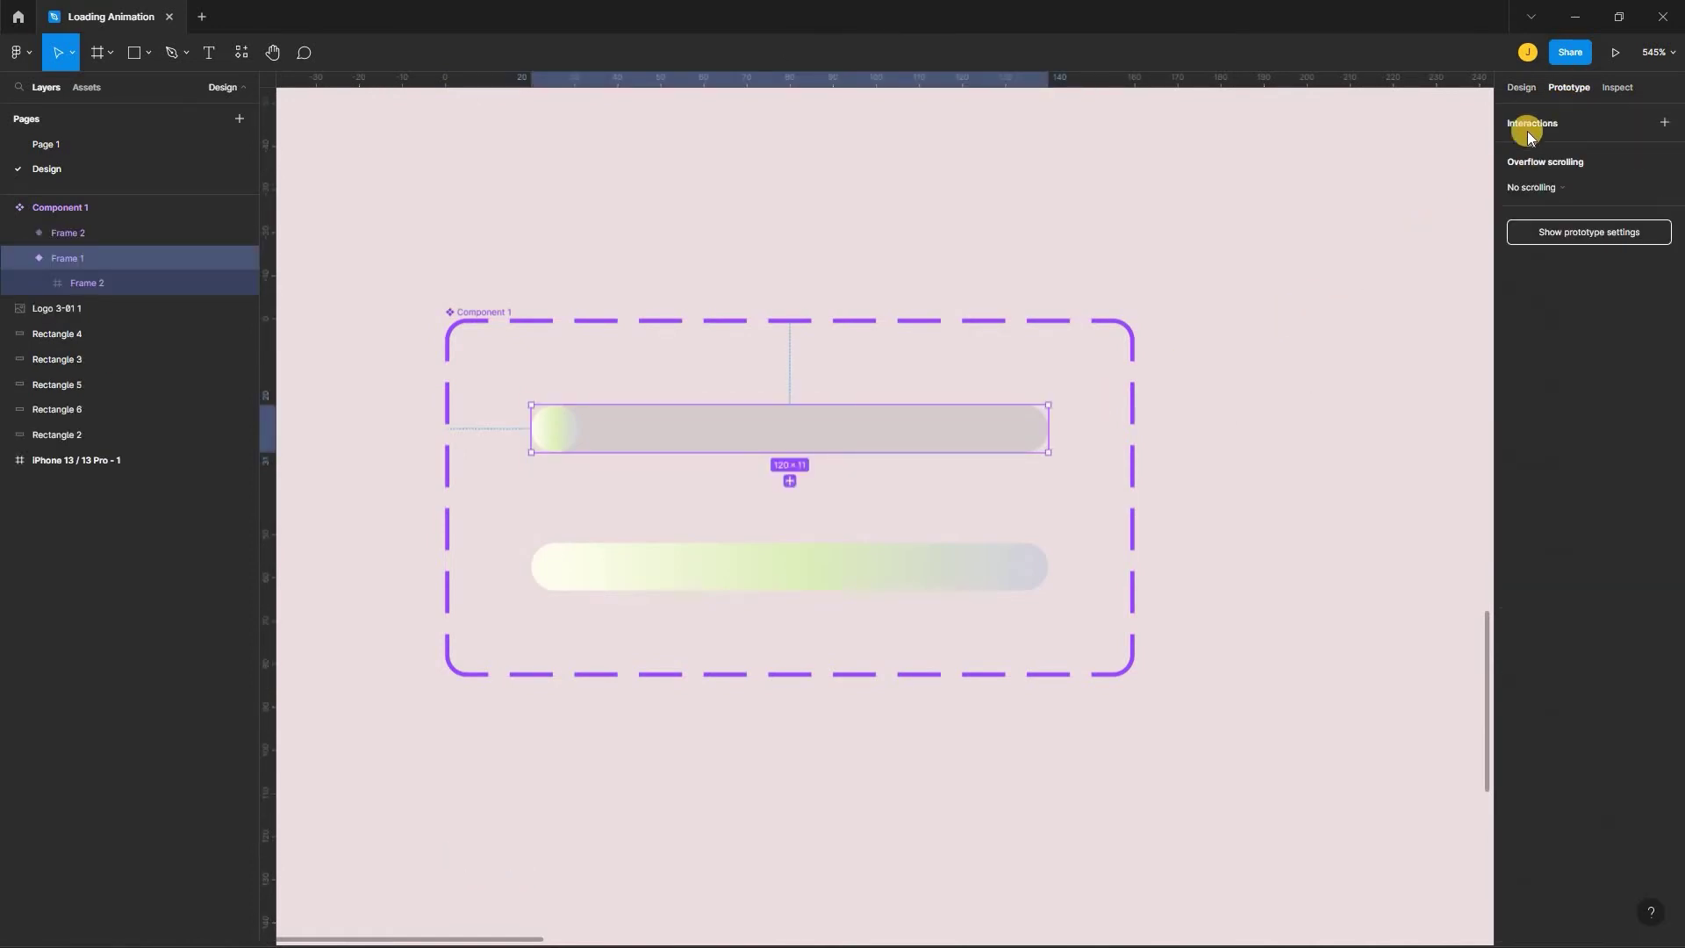
drag(791, 481, 778, 567)
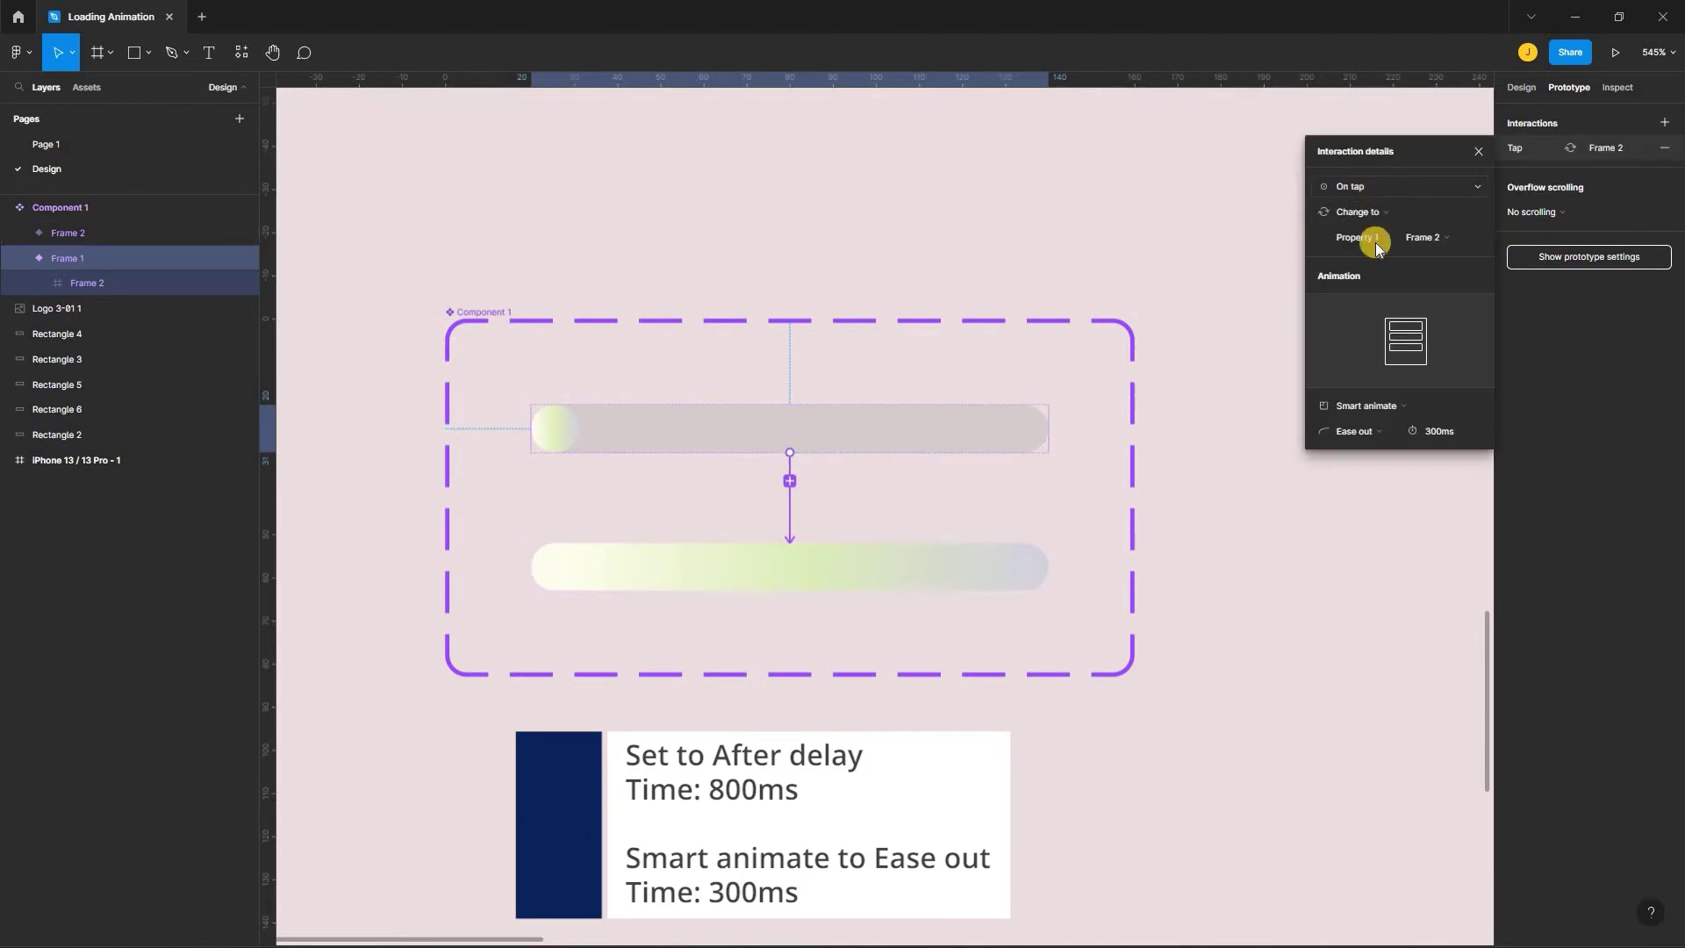
click(1368, 186)
click(1368, 384)
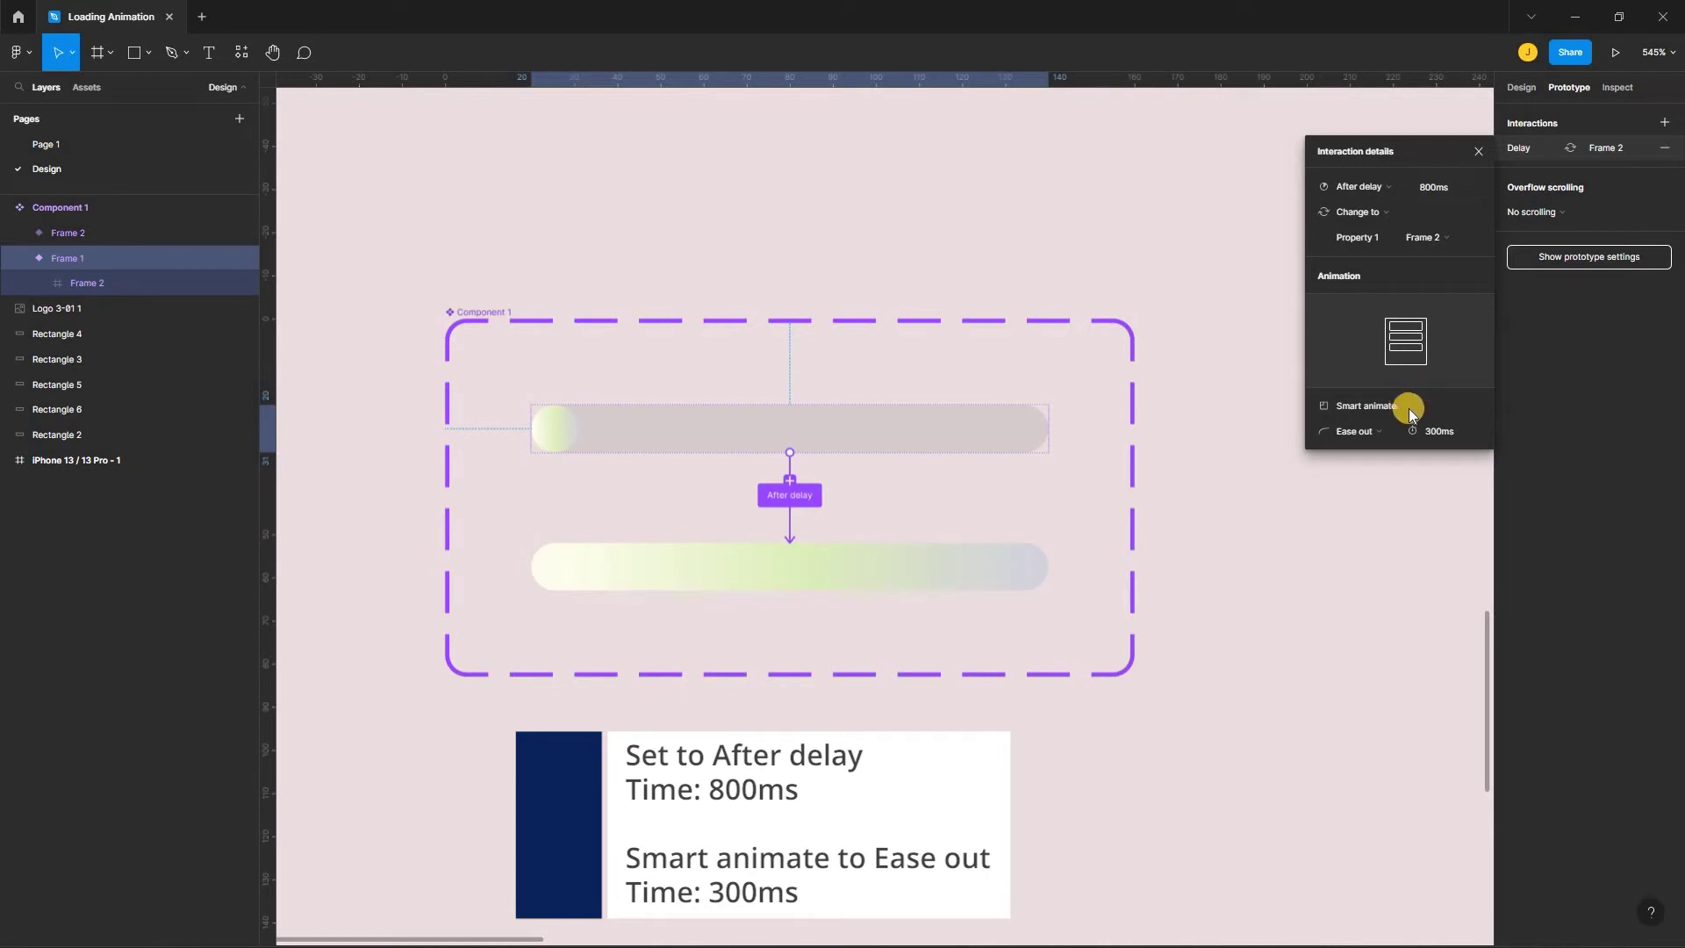
click(1361, 408)
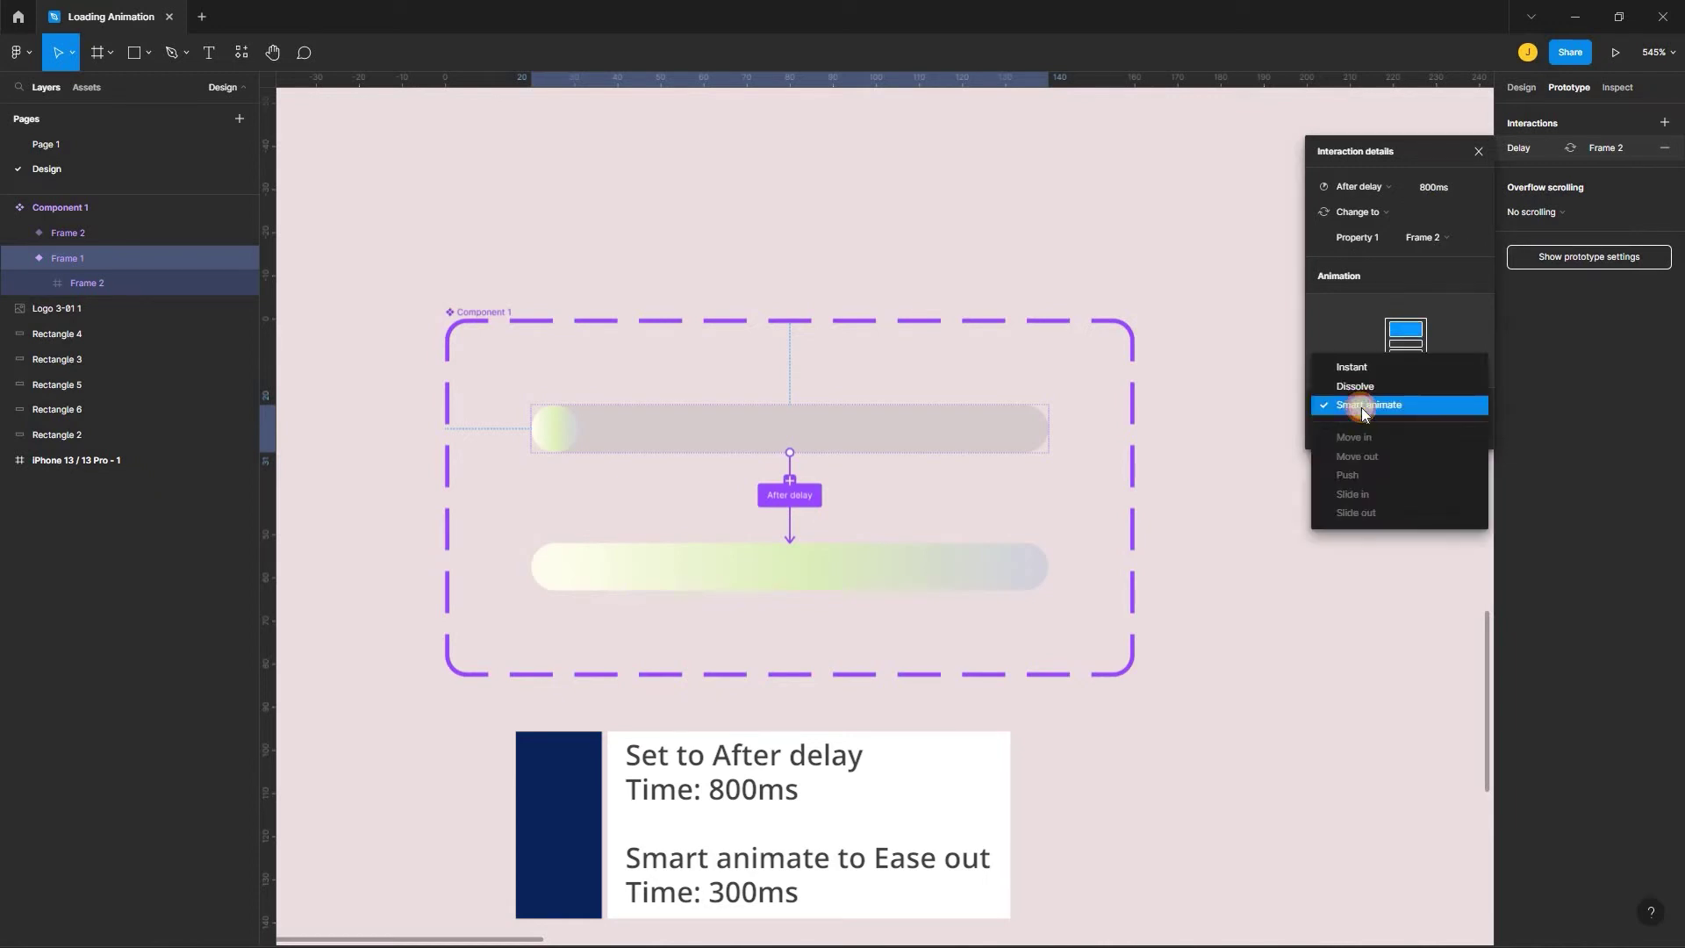
click(1365, 408)
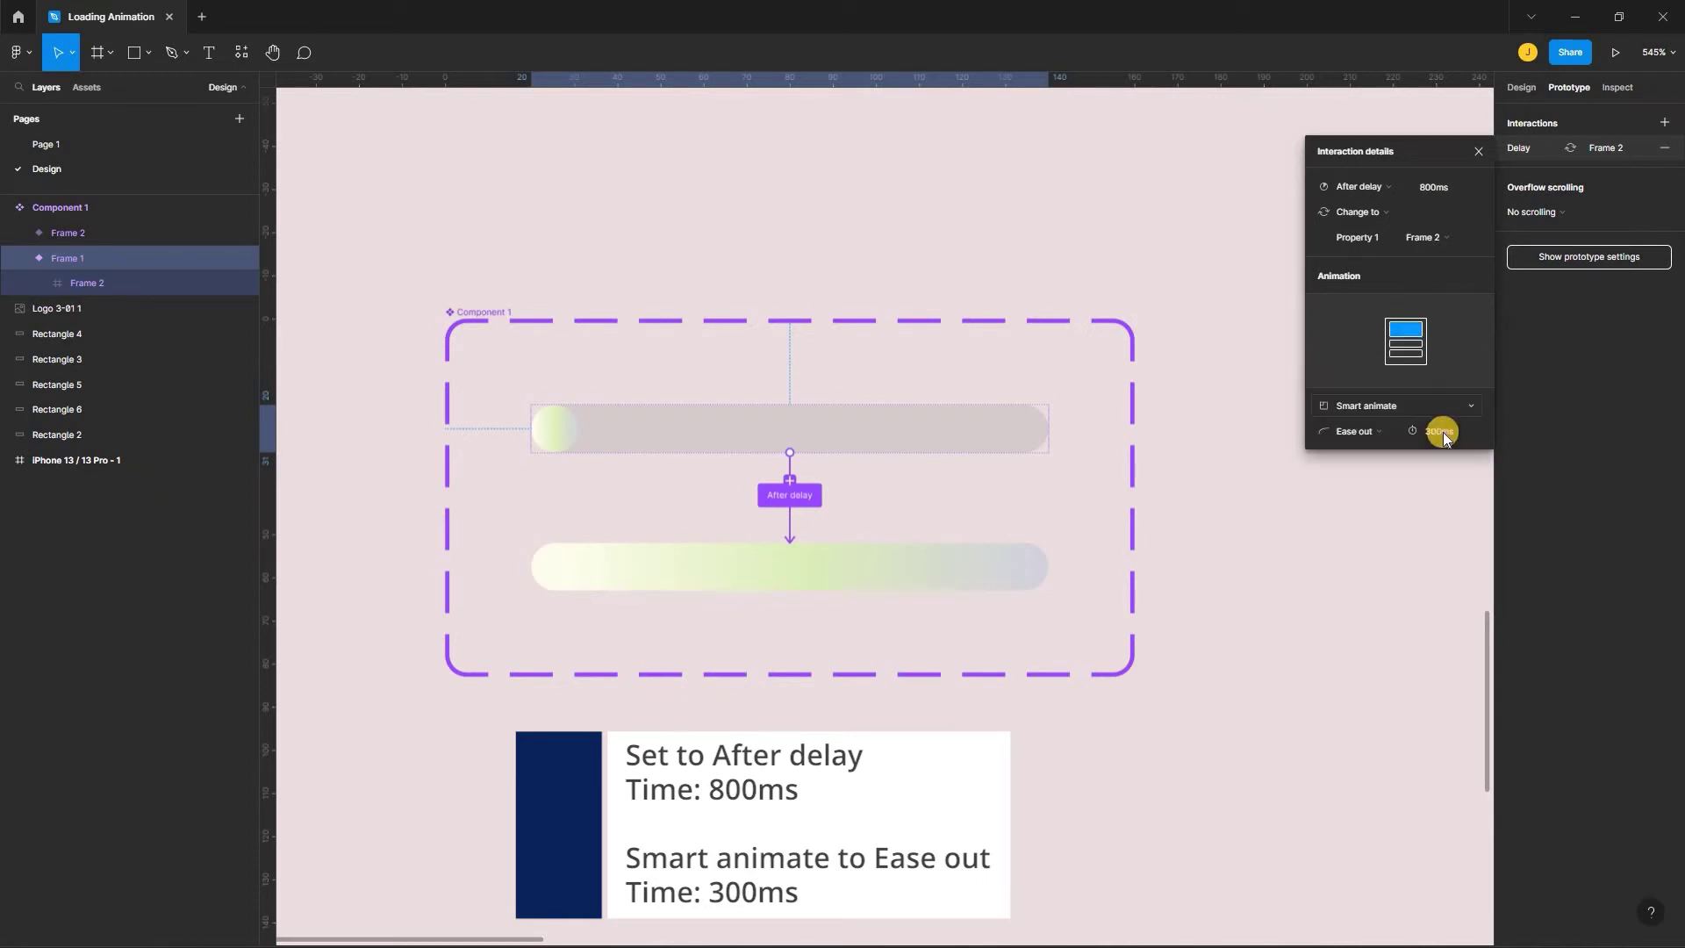
click(1140, 546)
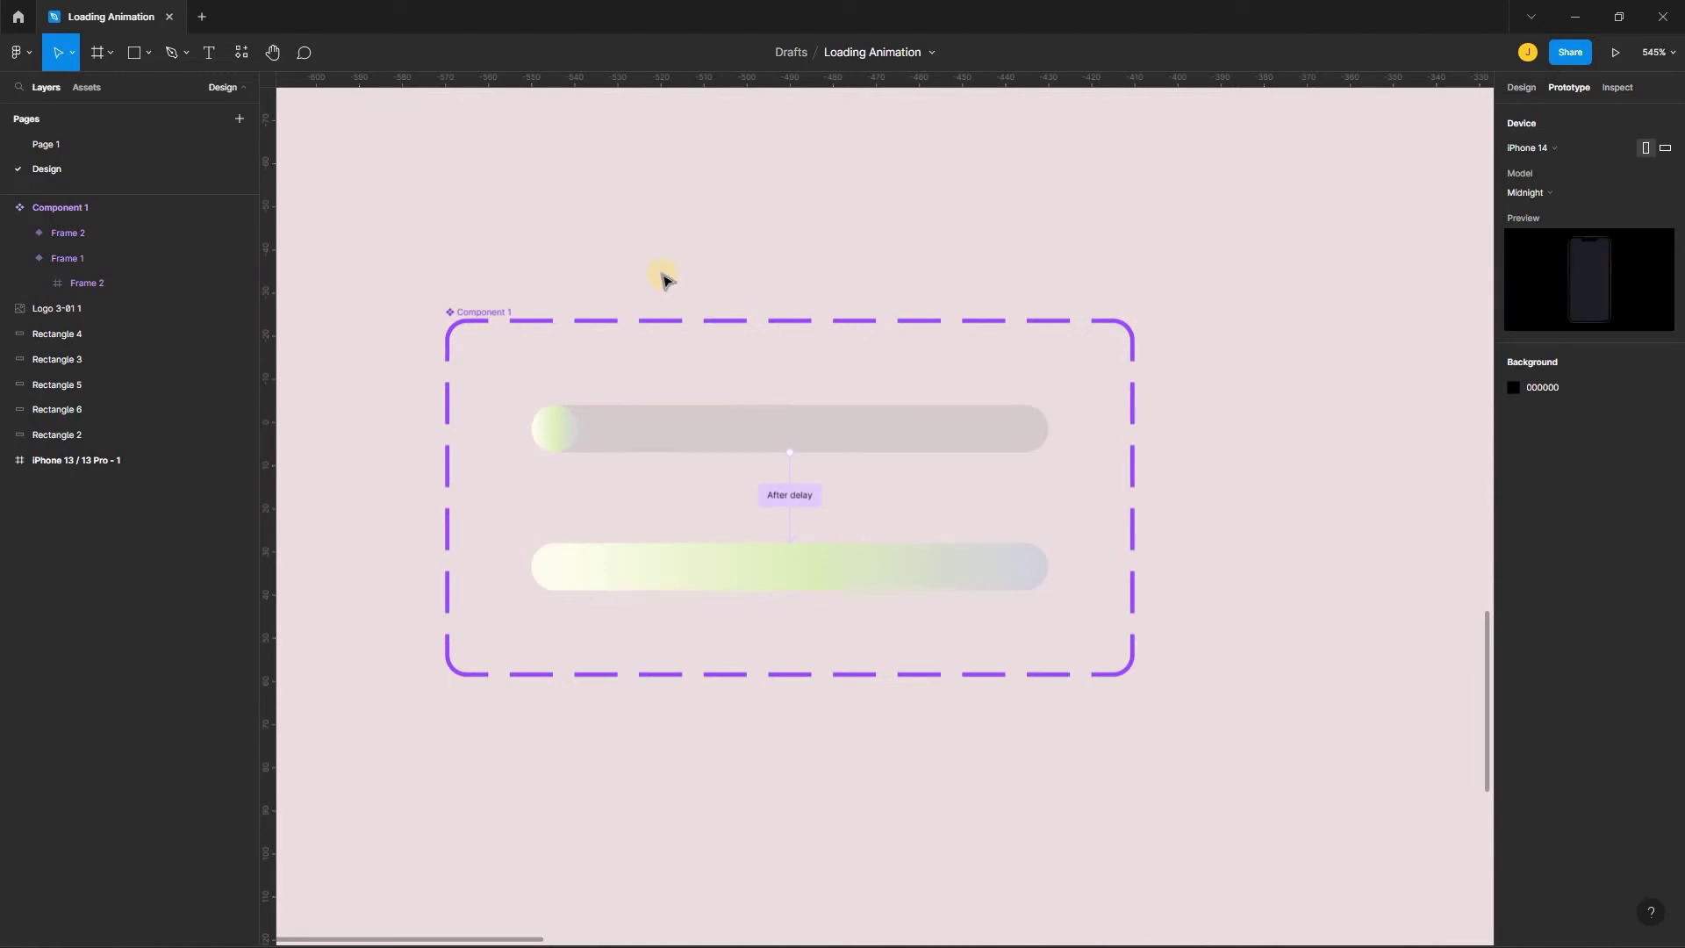
Fill the iPhone 13 frame with the navy swatch colour and centre the logo inside it
key(shift+1)
key(Tab)
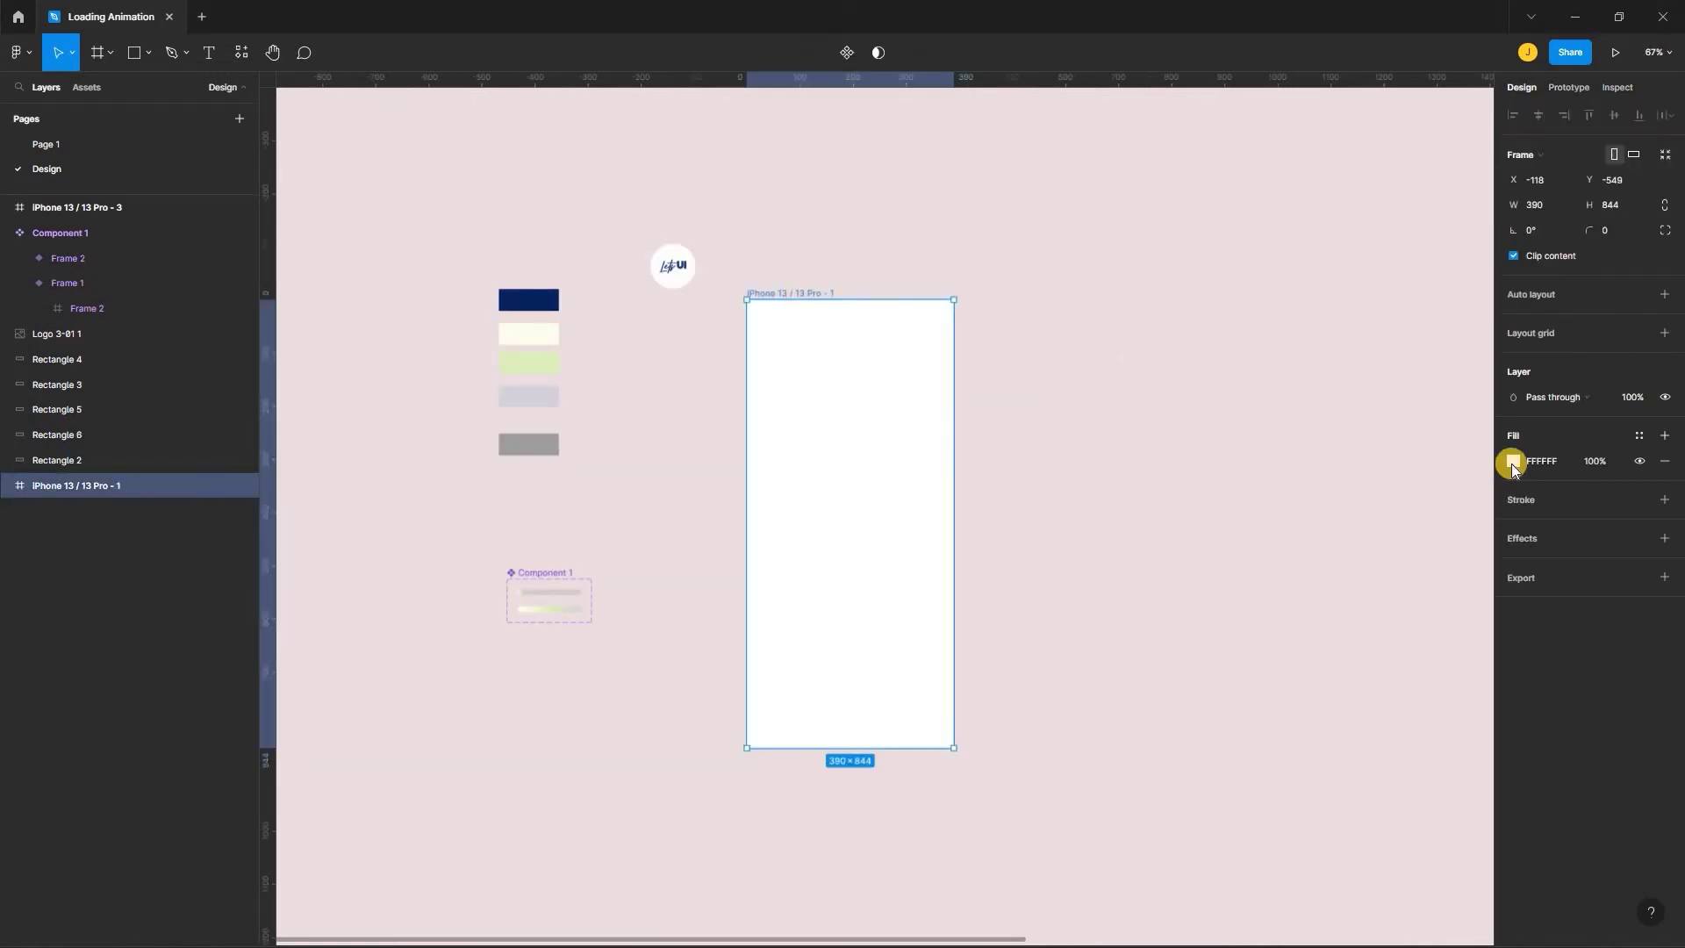
key(i)
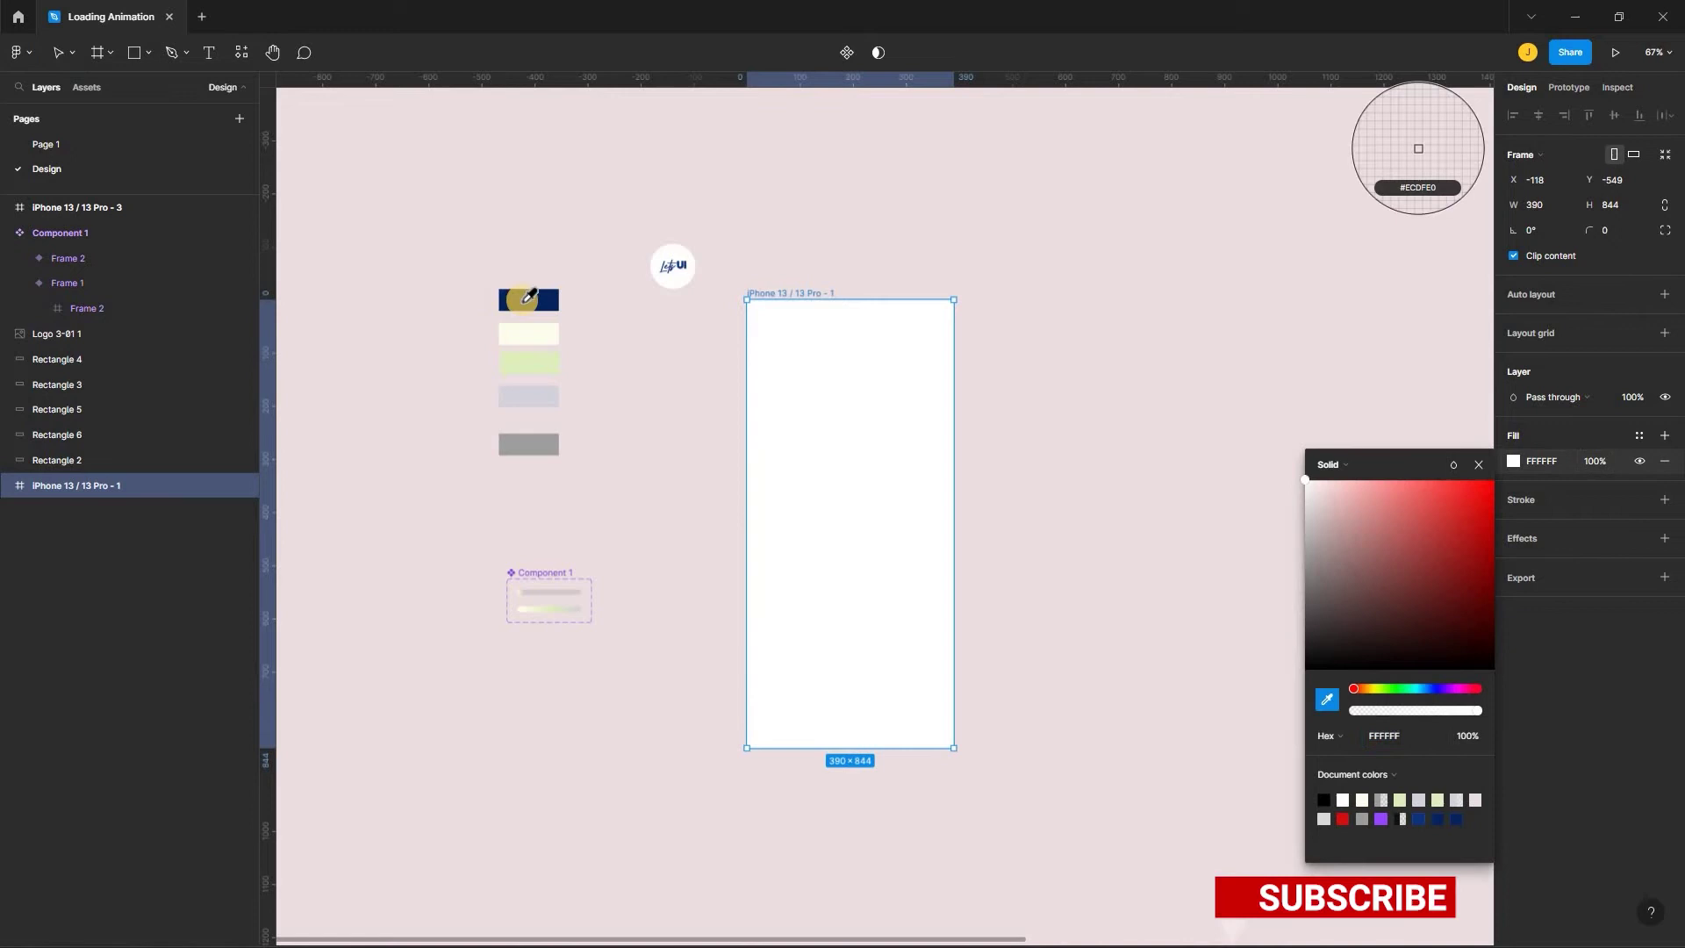
click(669, 274)
key(Escape)
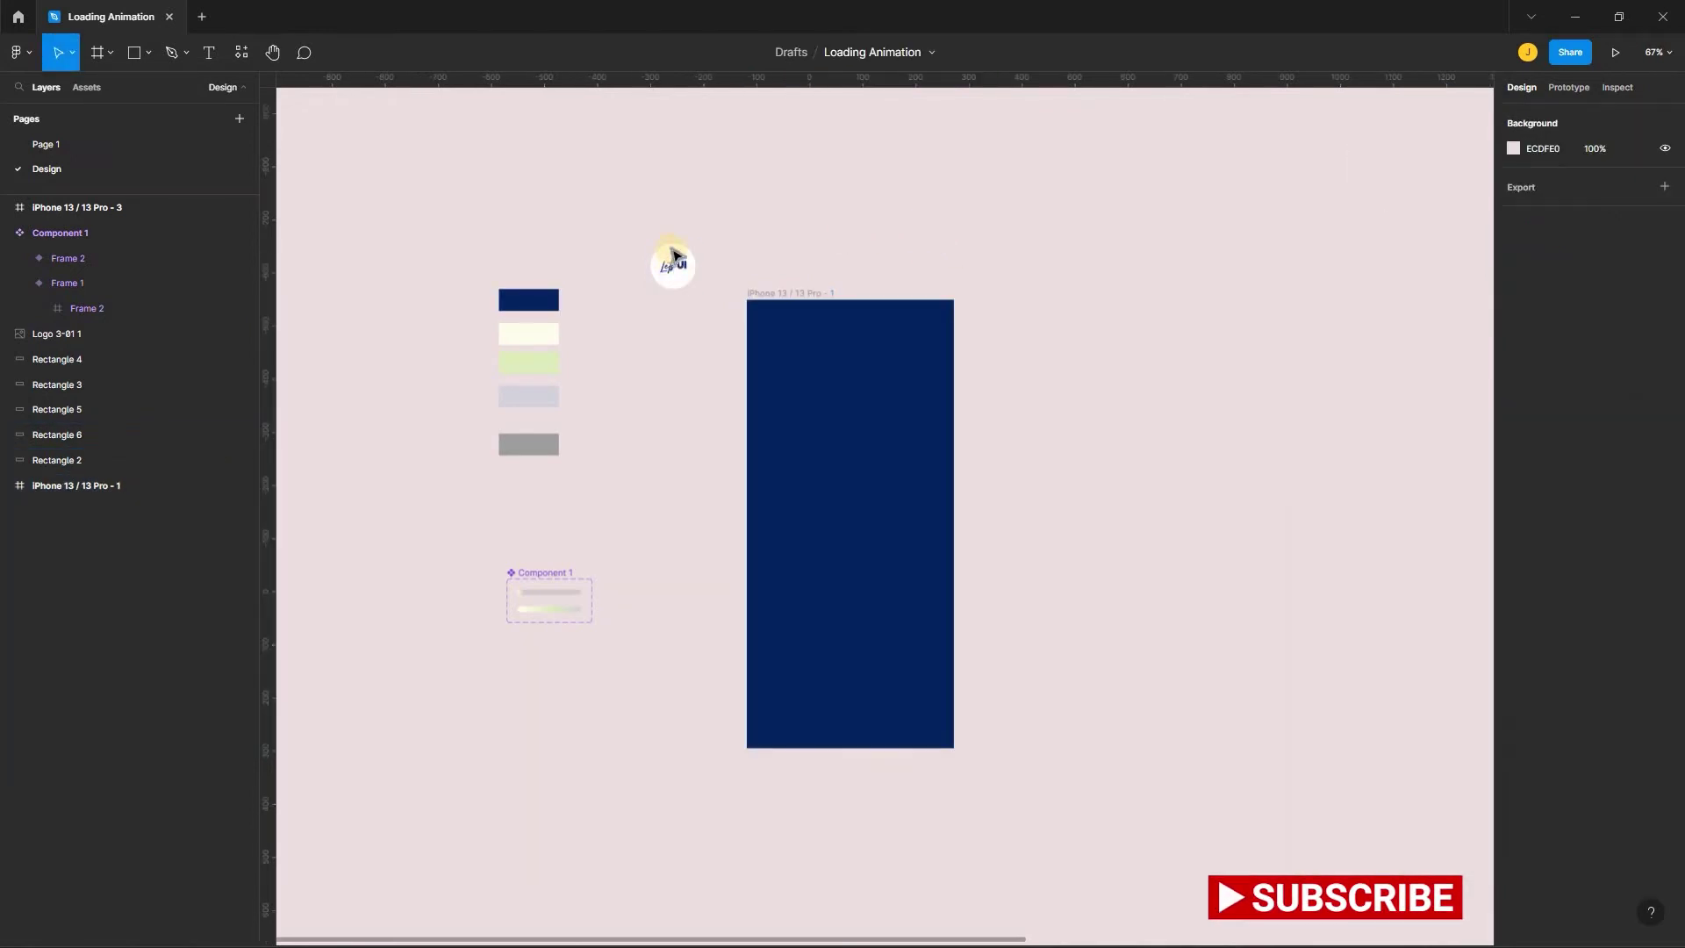
drag(688, 293, 865, 491)
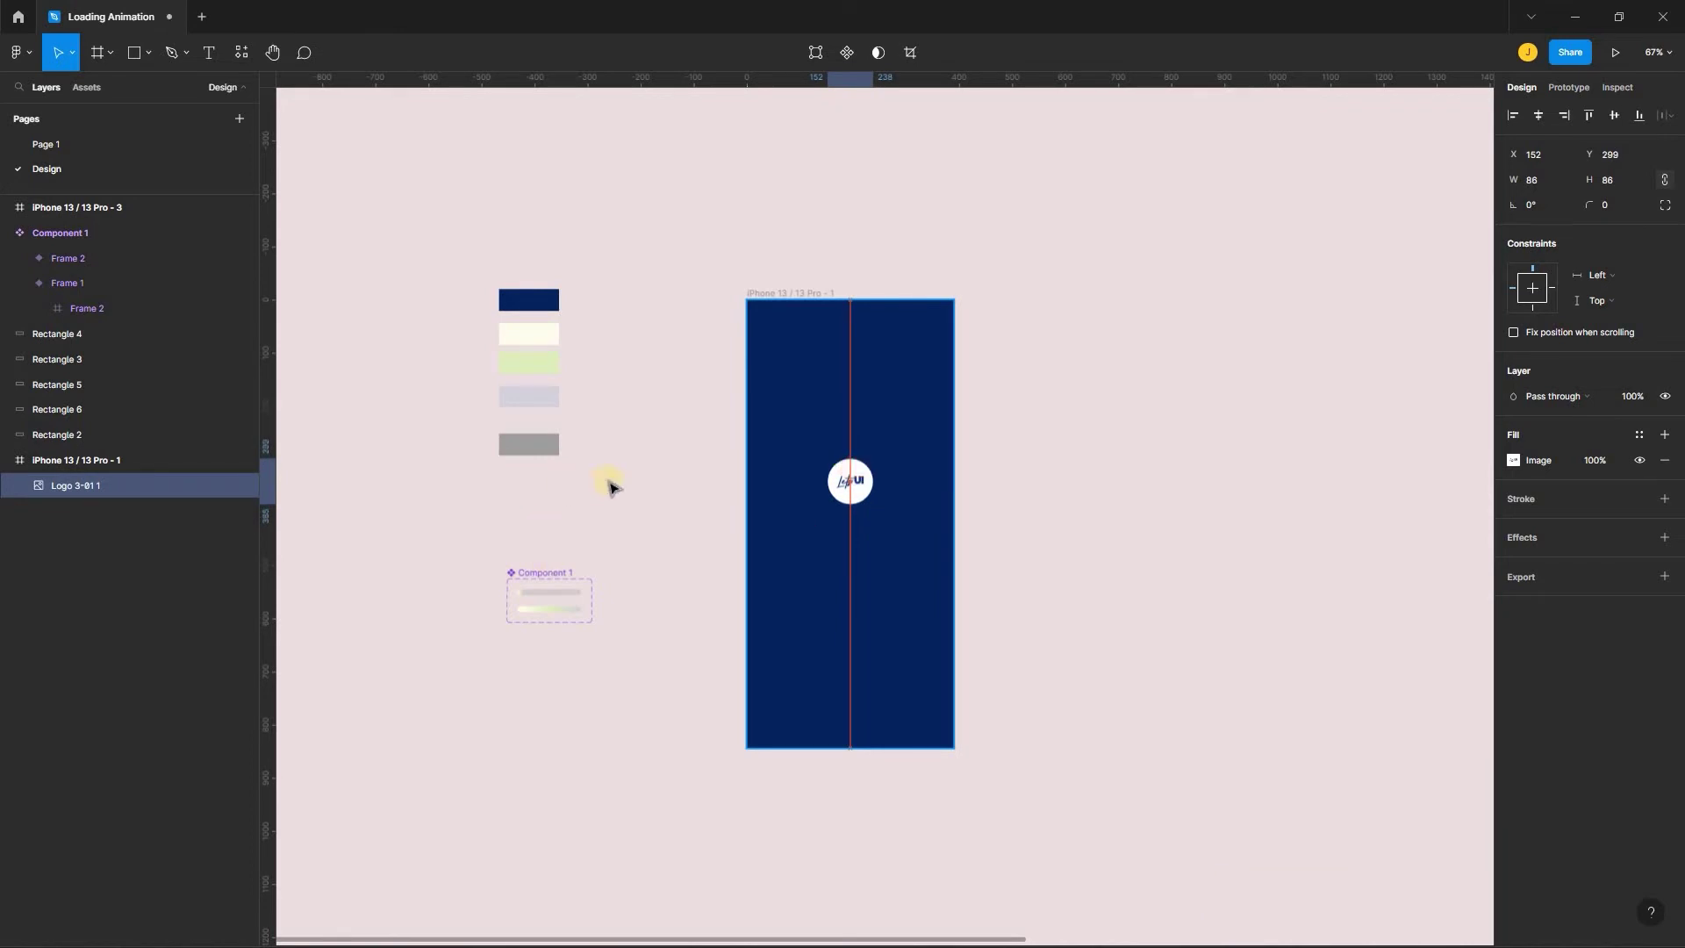
key(Escape)
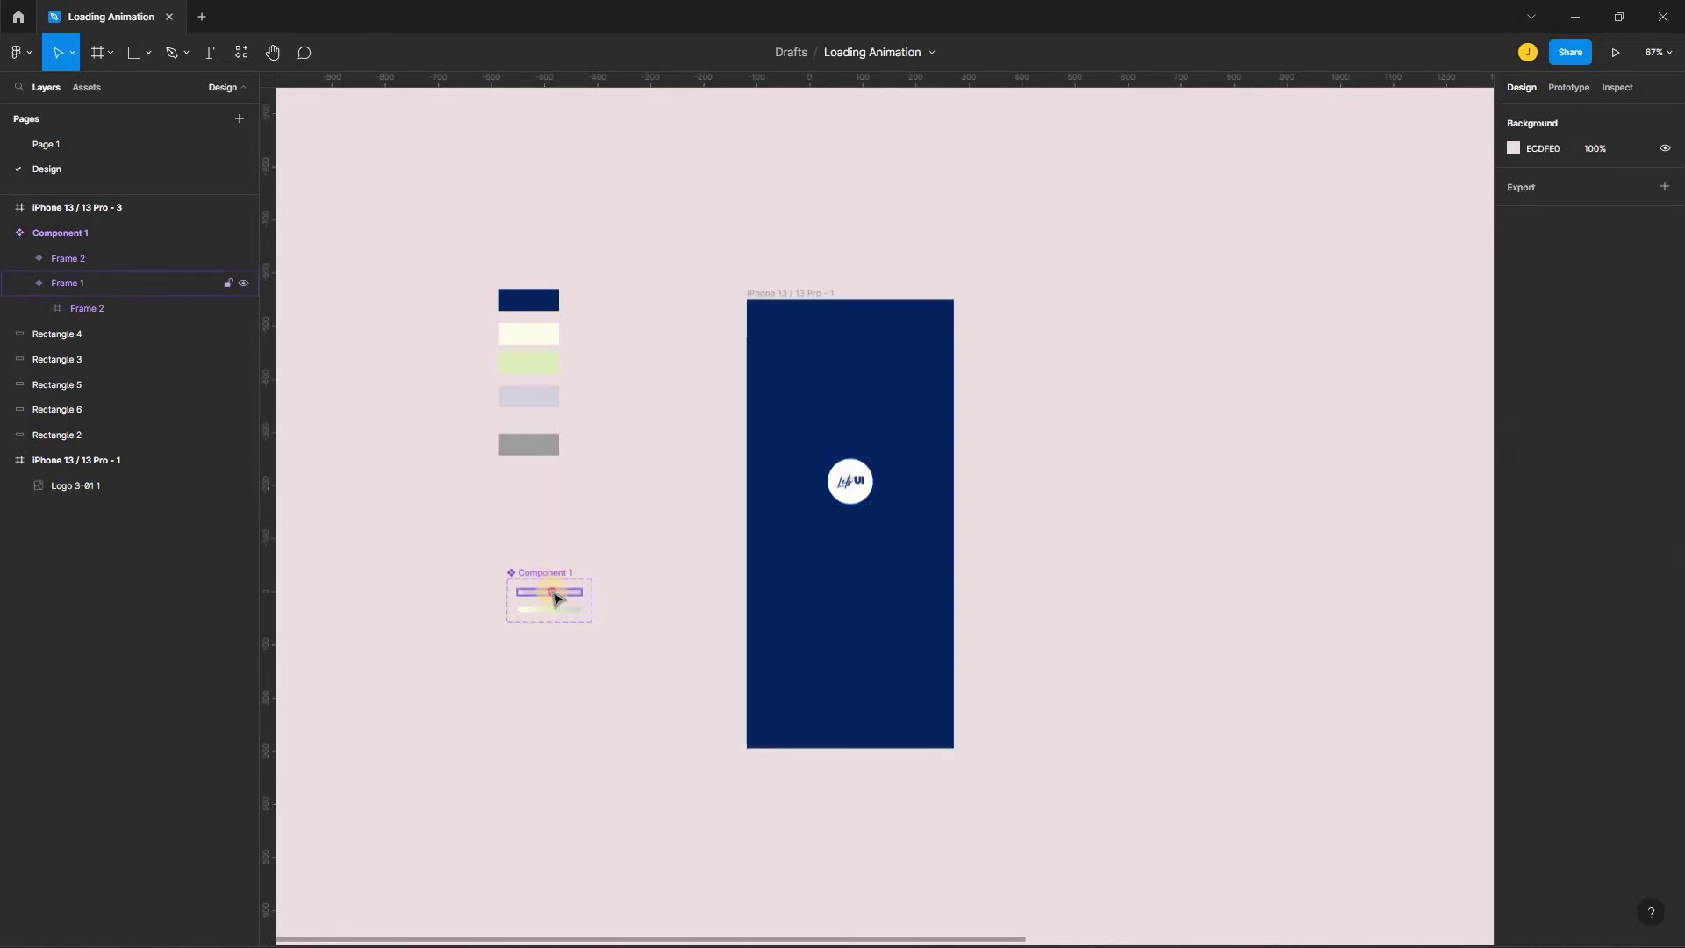
Copy the Component 1 loading bar and paste an instance into the navy iPhone frame
click(558, 595)
right_click(564, 547)
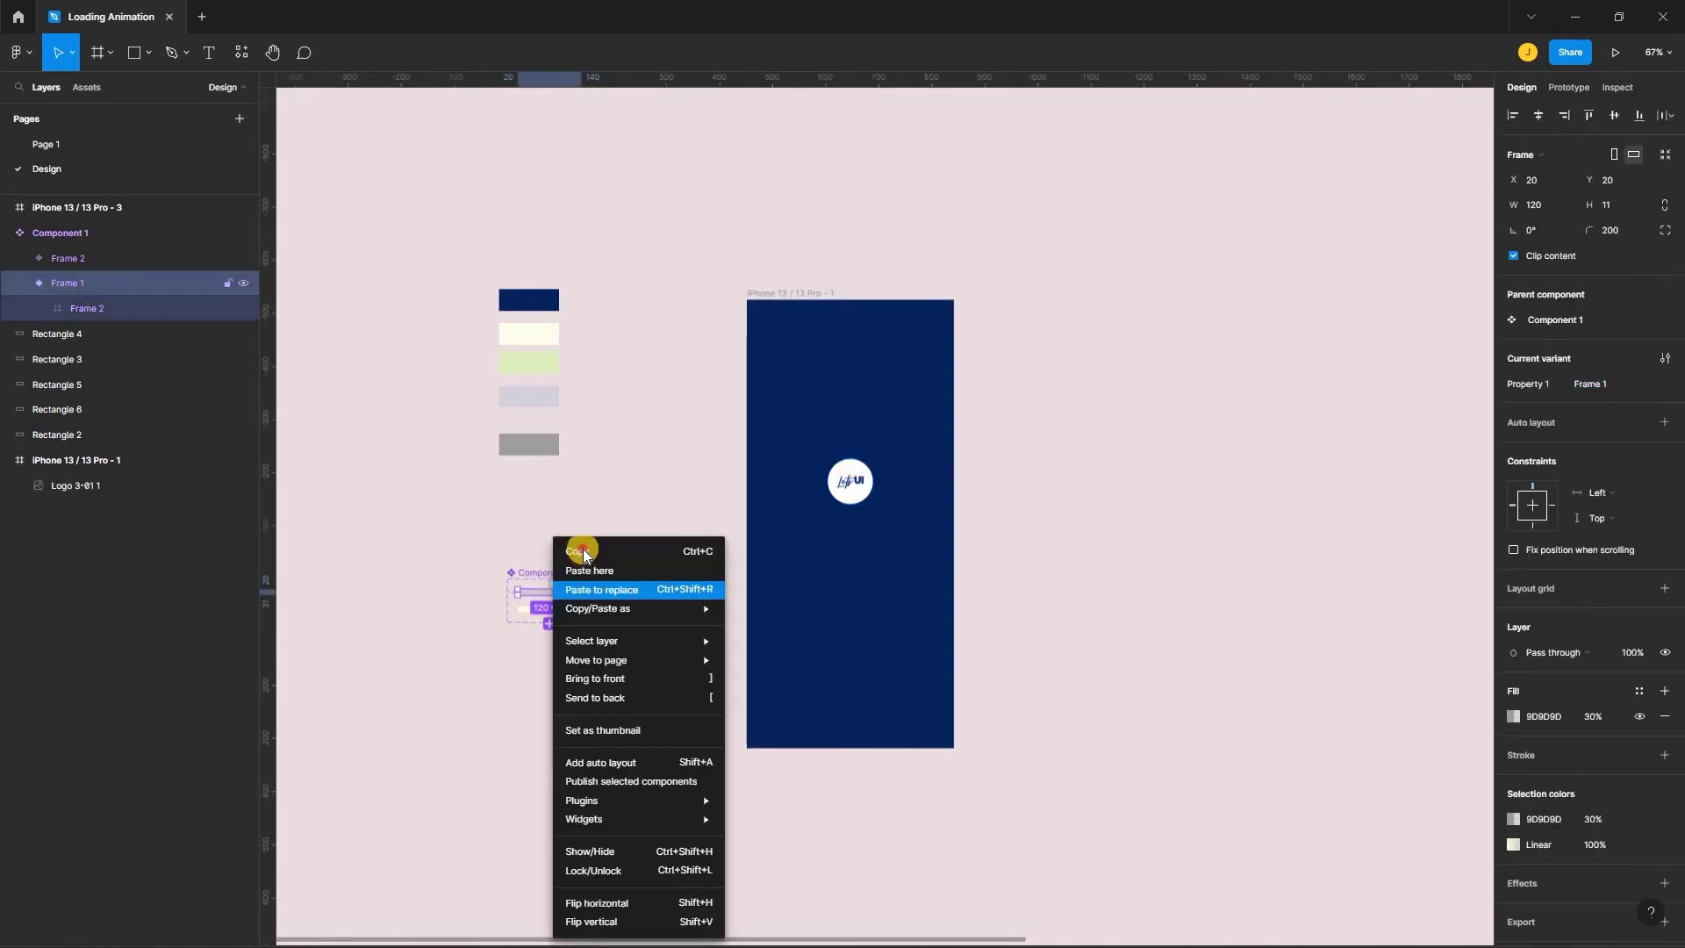
click(841, 535)
right_click(841, 534)
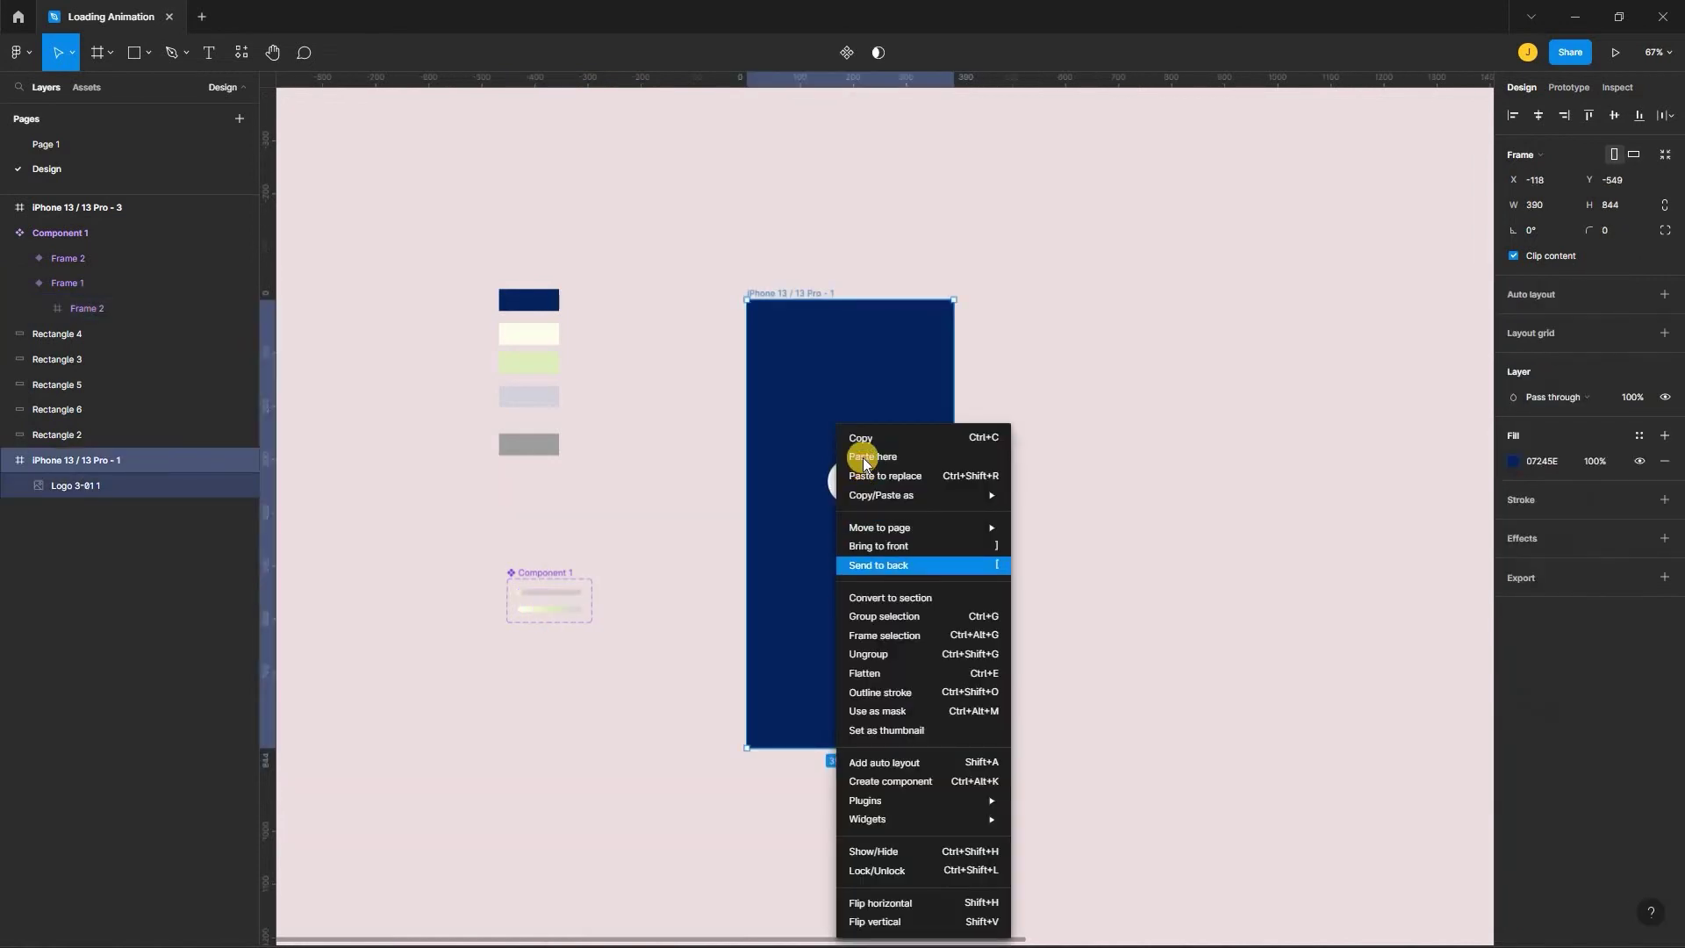
click(876, 454)
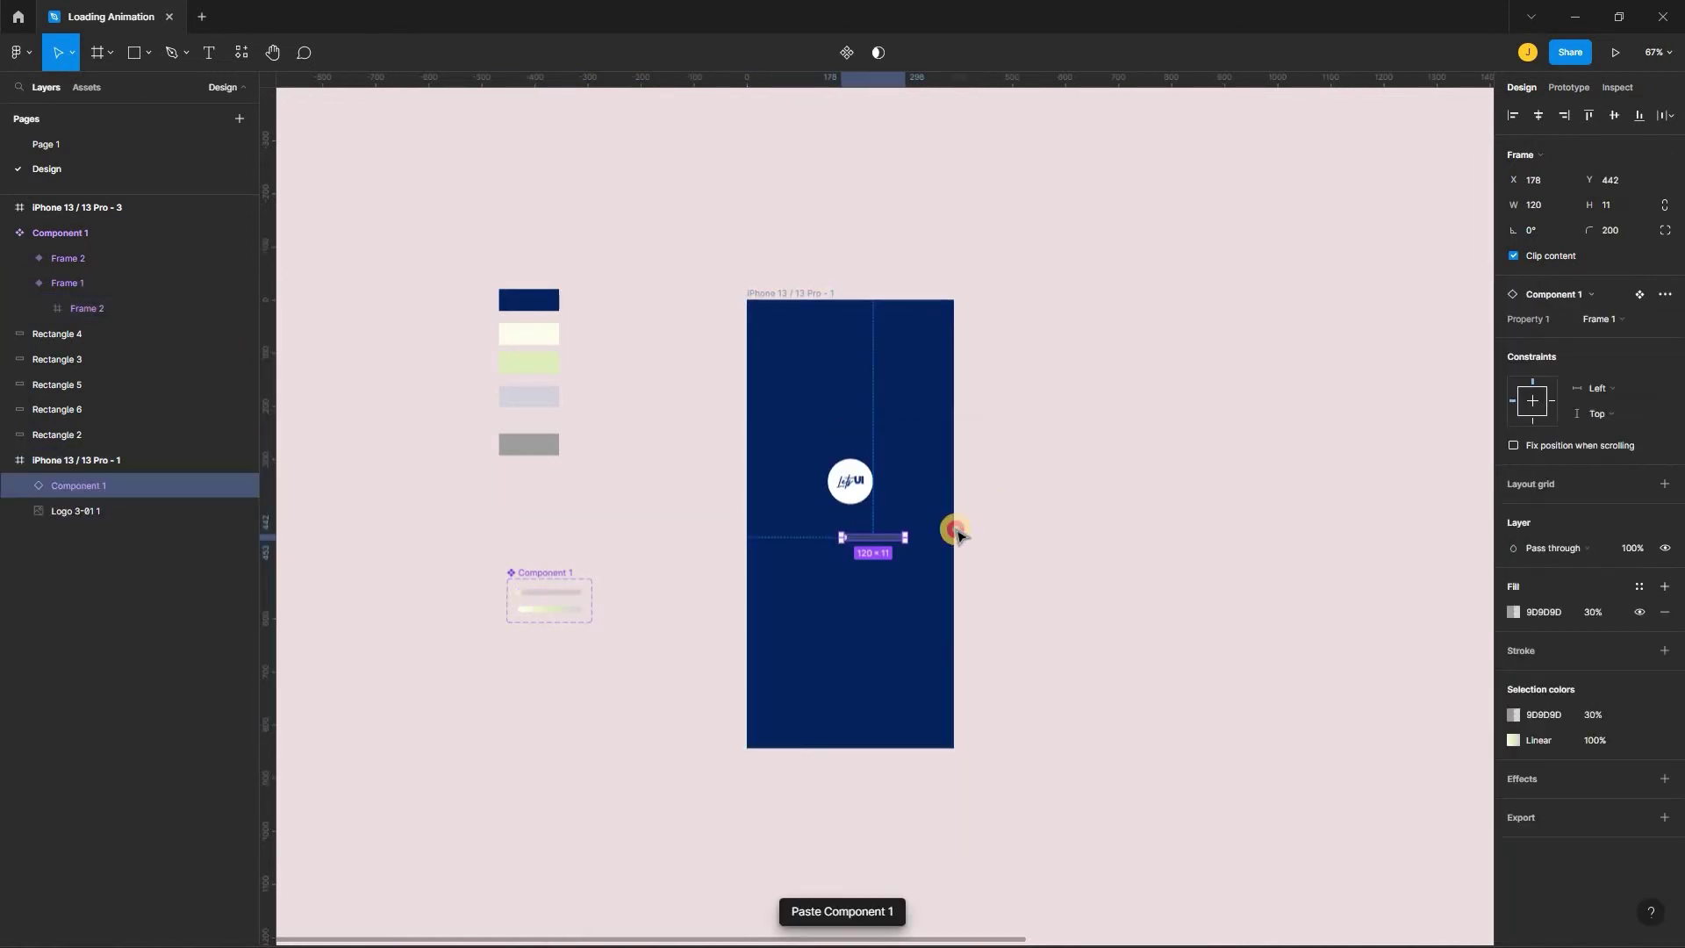
Centre the loading bar under the logo, then nudge logo and bar down together
click(862, 539)
scroll(861, 538, up, 3)
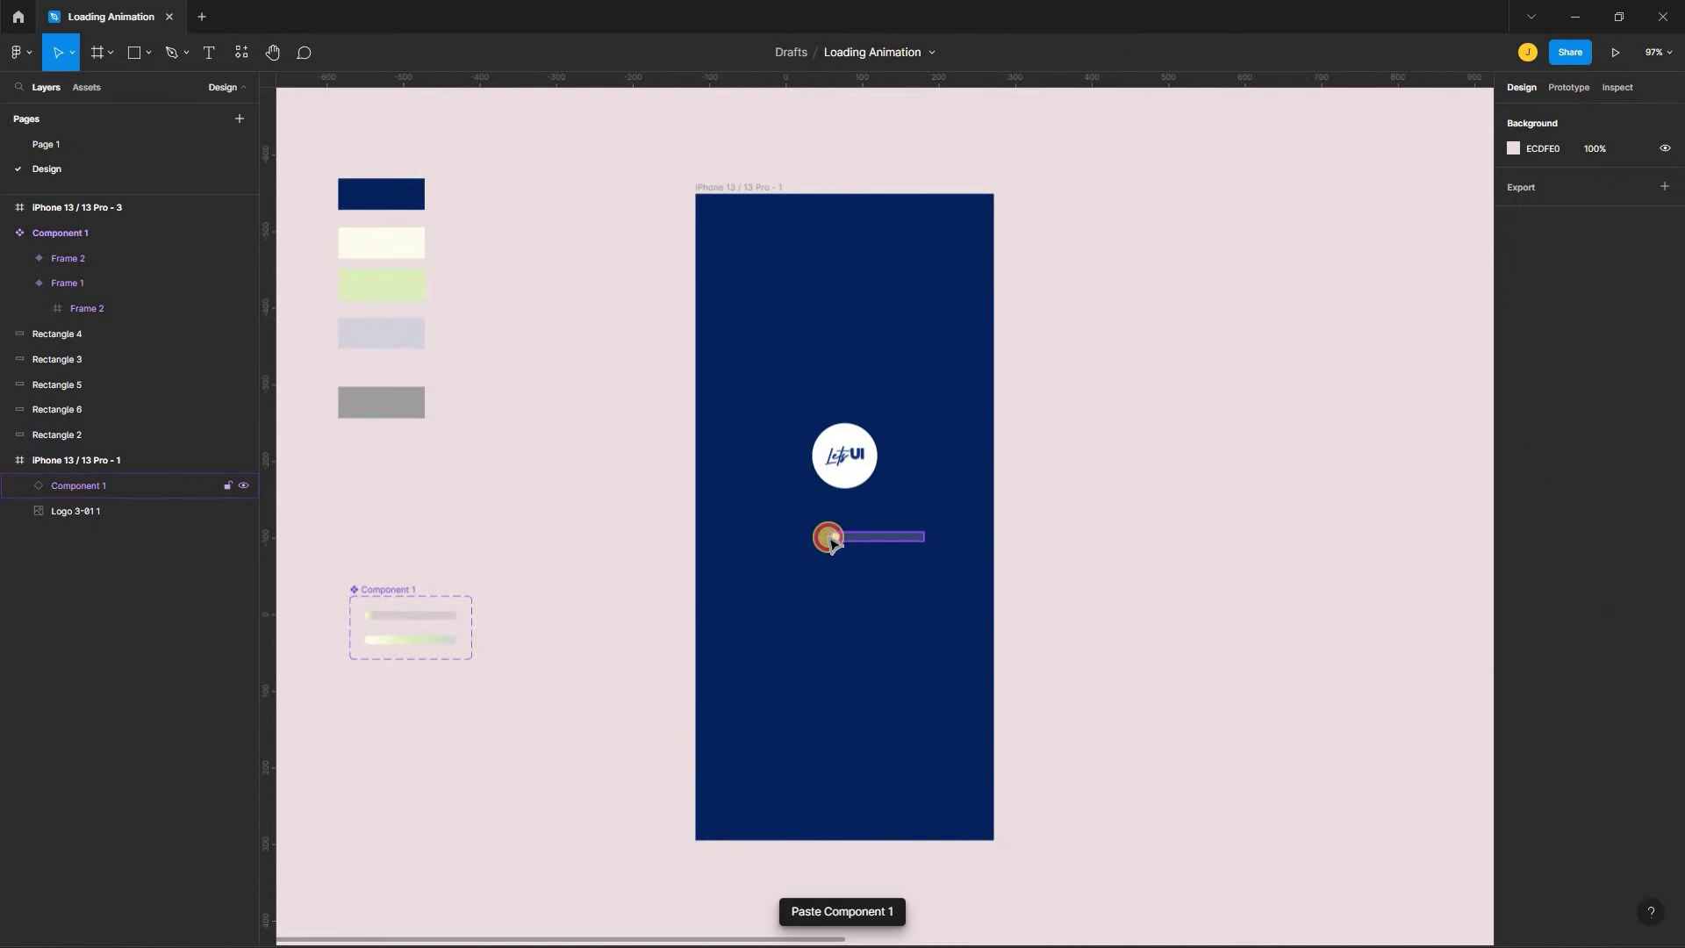
drag(853, 536, 826, 511)
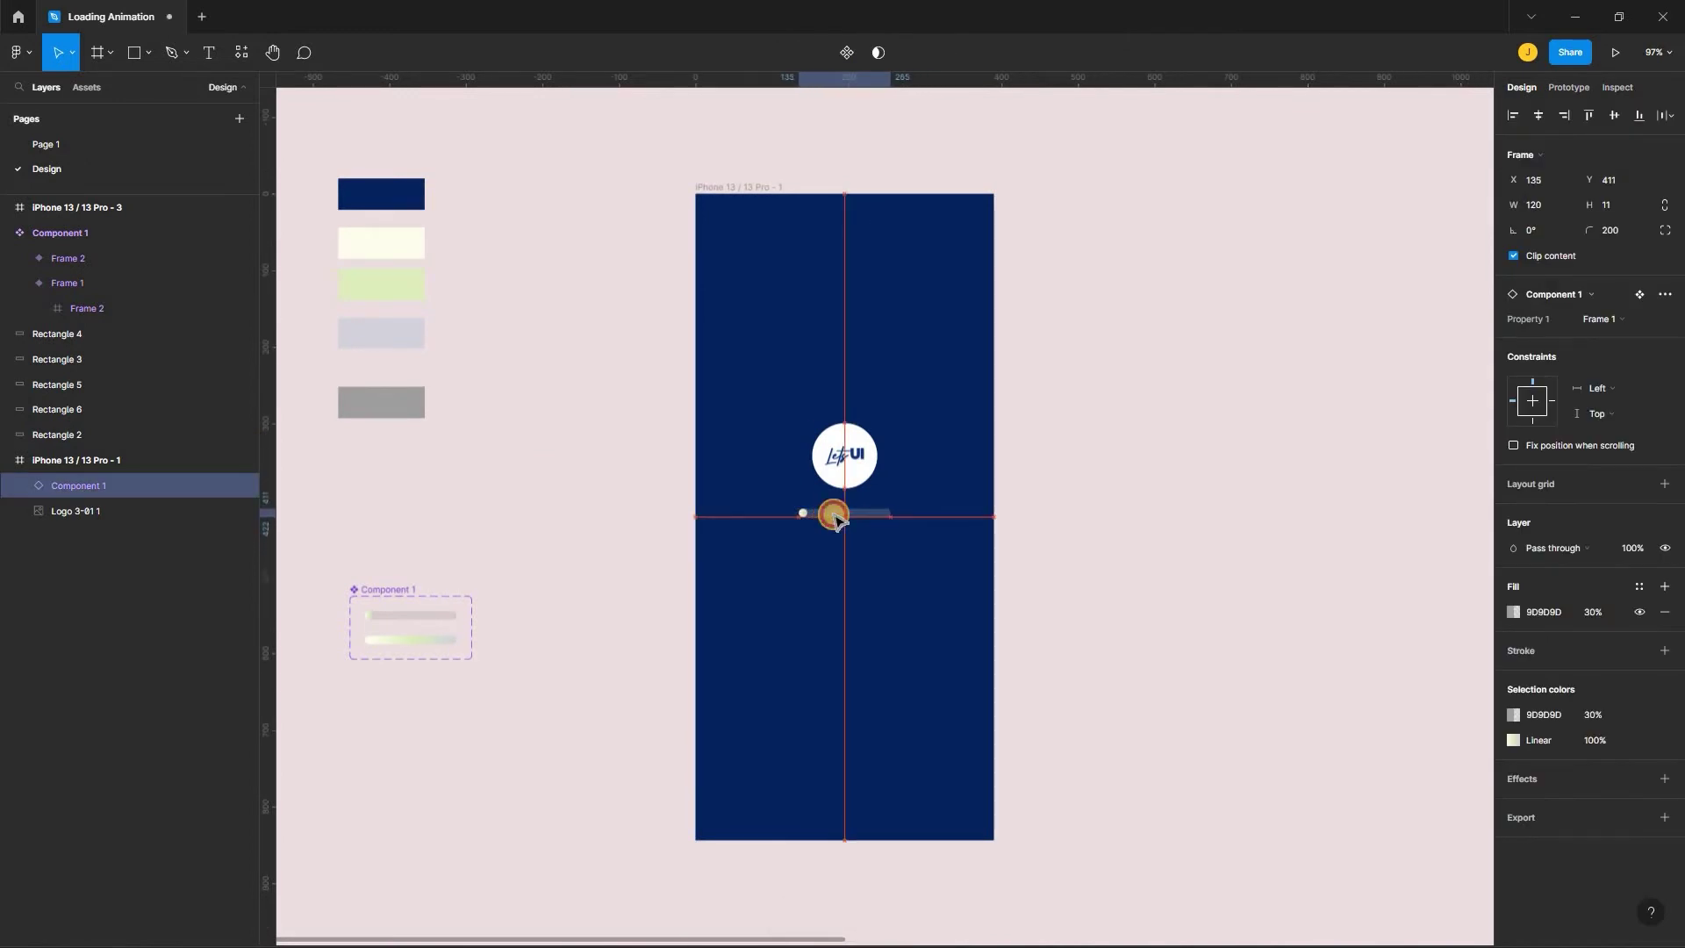
click(938, 510)
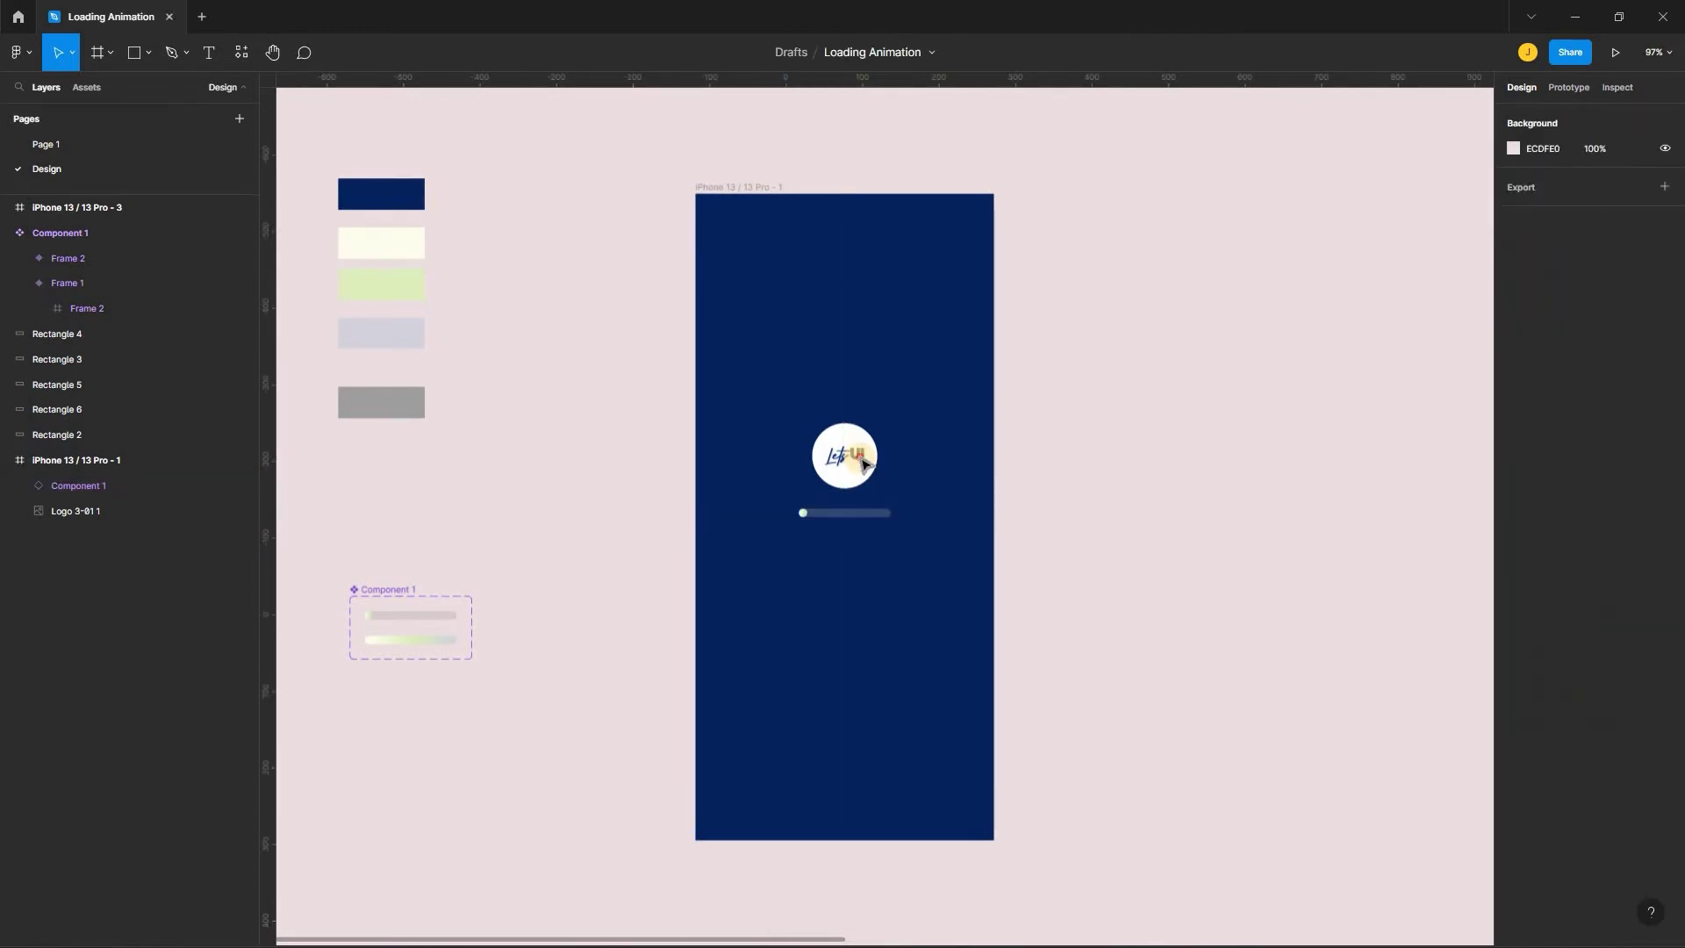
click(857, 514)
shift+click(857, 476)
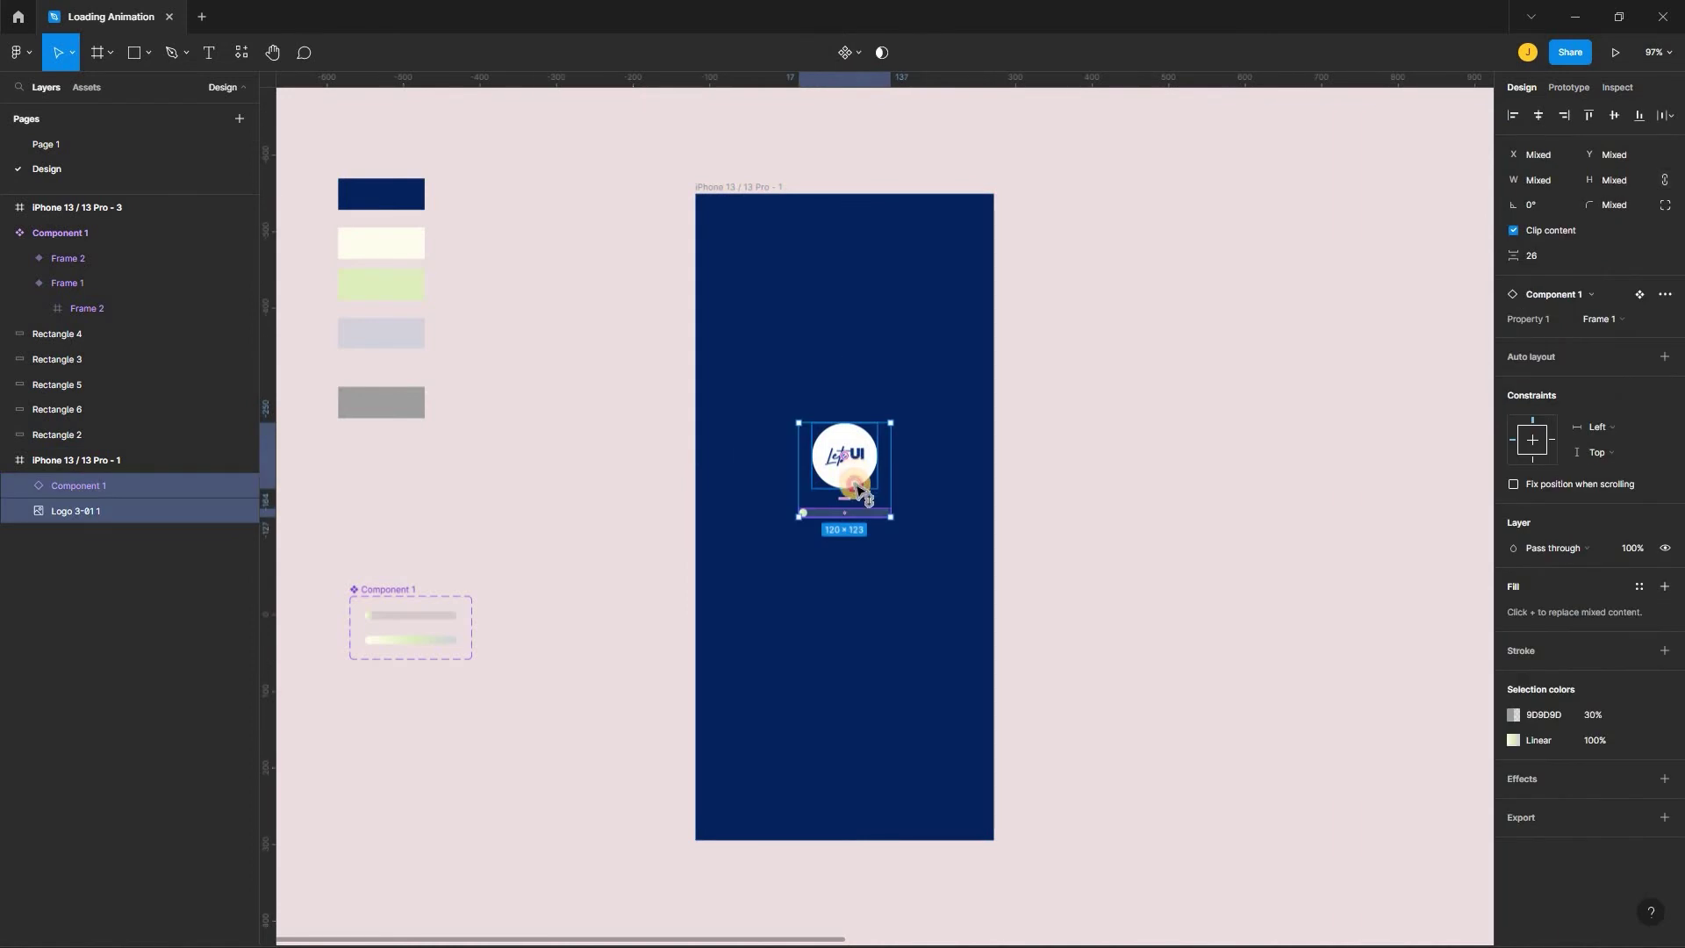
key(shift+Down)
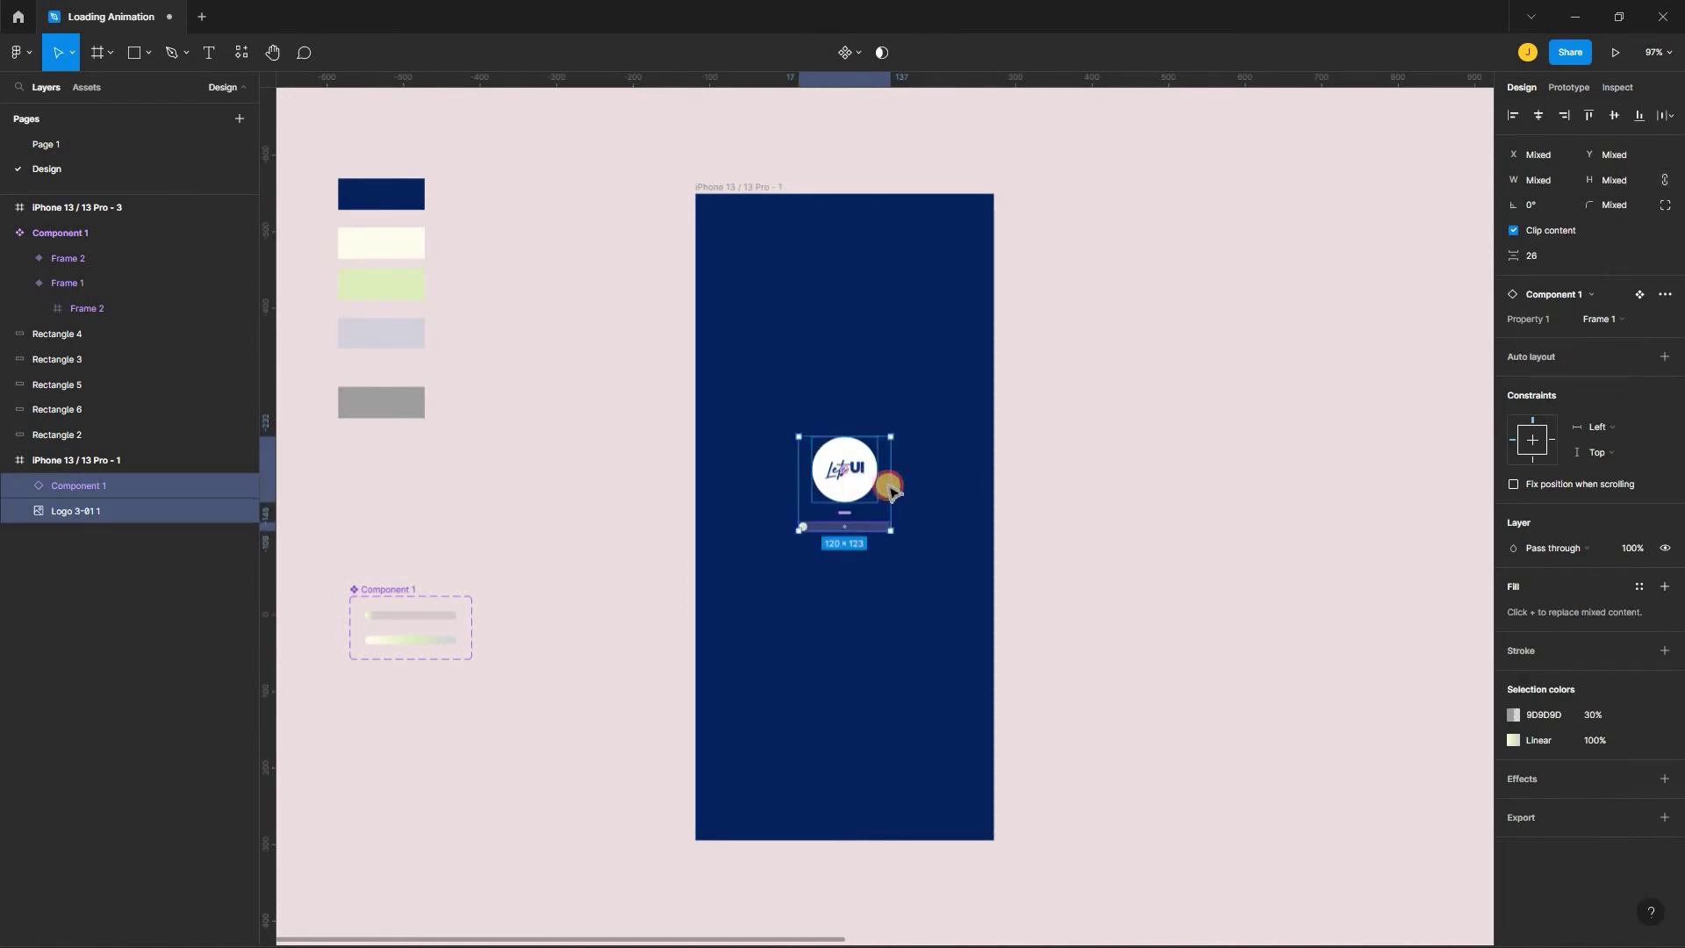
click(890, 490)
scroll(885, 484, down, 3)
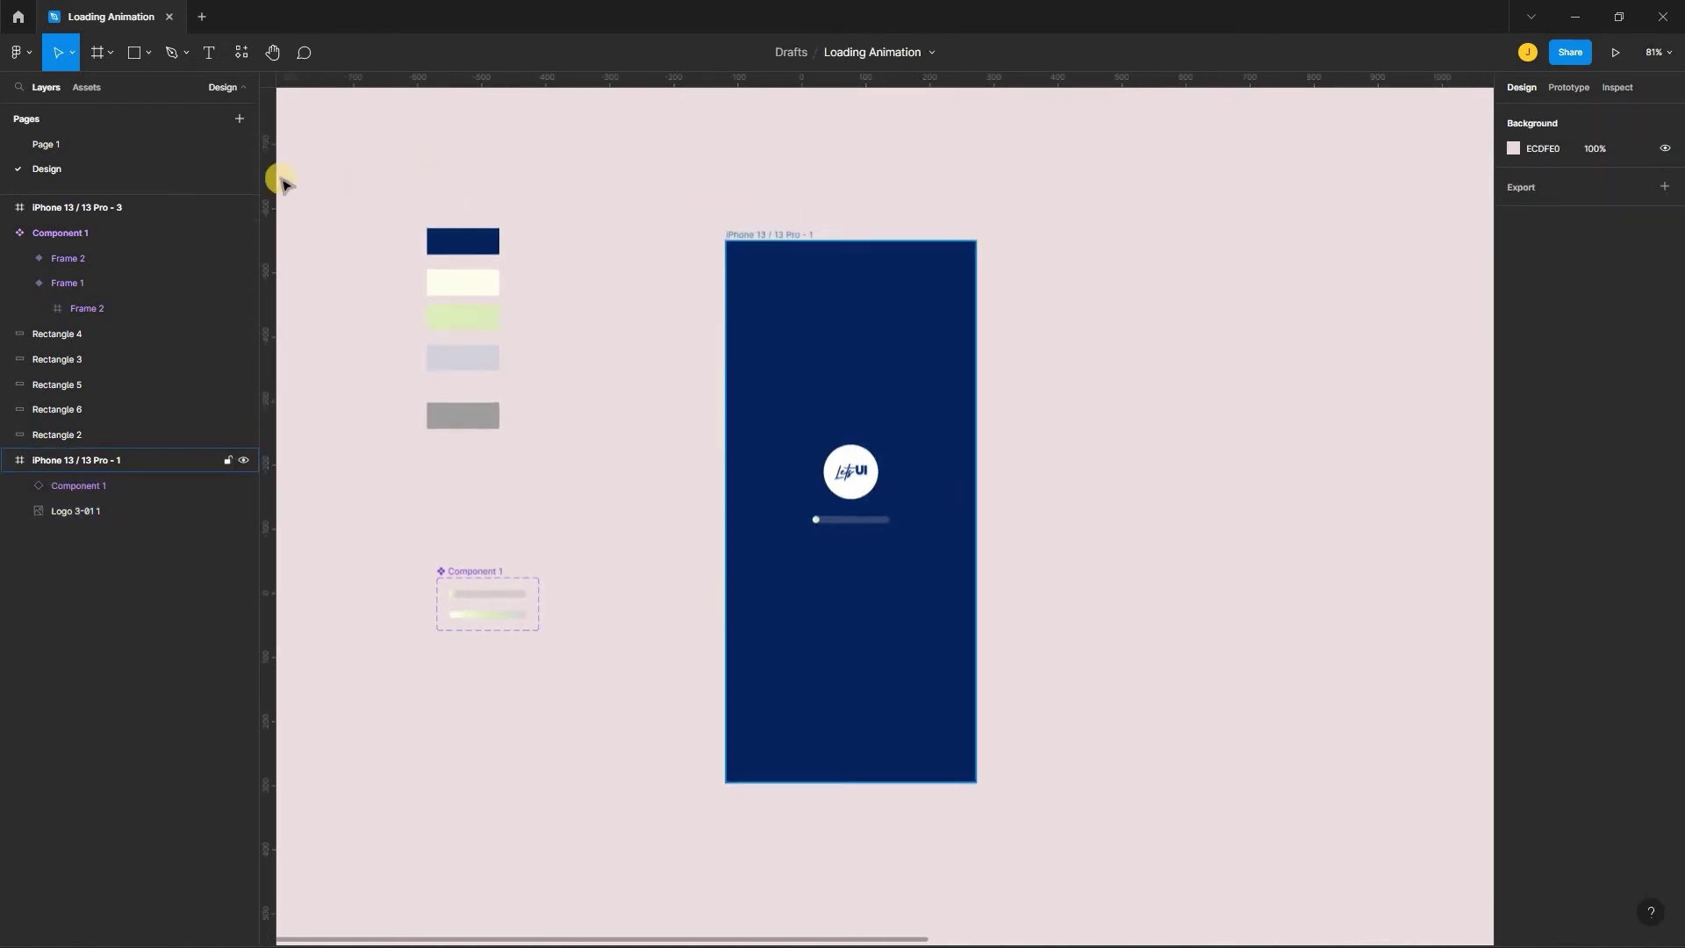
Draw a small 18×18 ellipse over the logo with the Ellipse tool
click(147, 53)
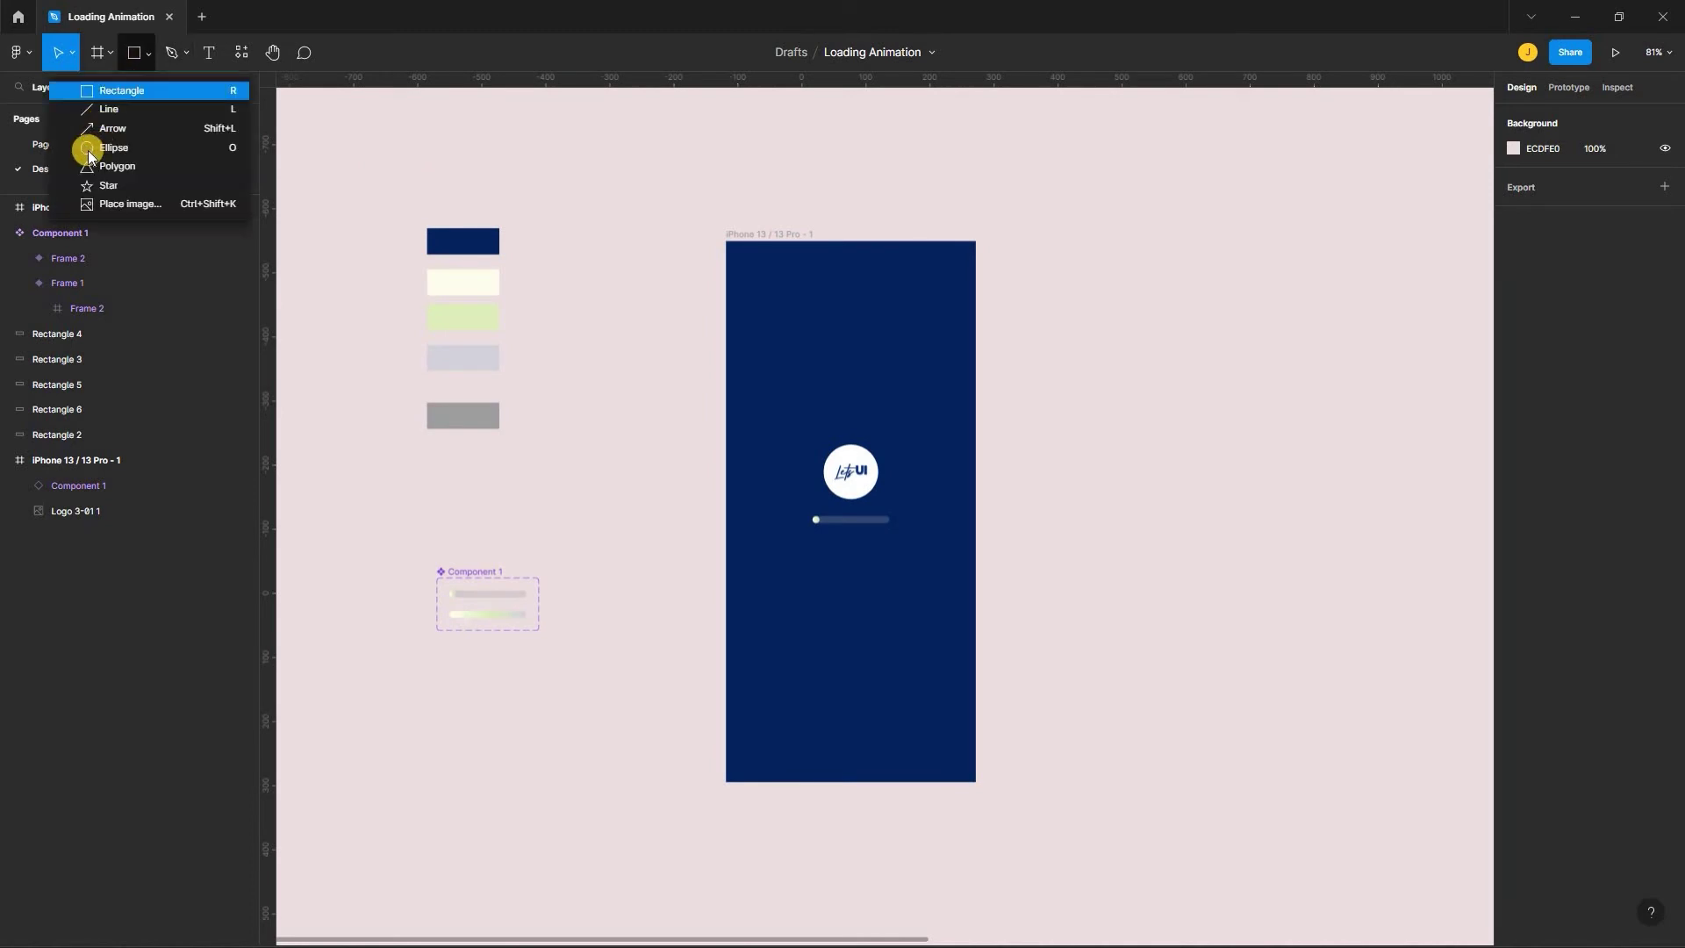
key(o)
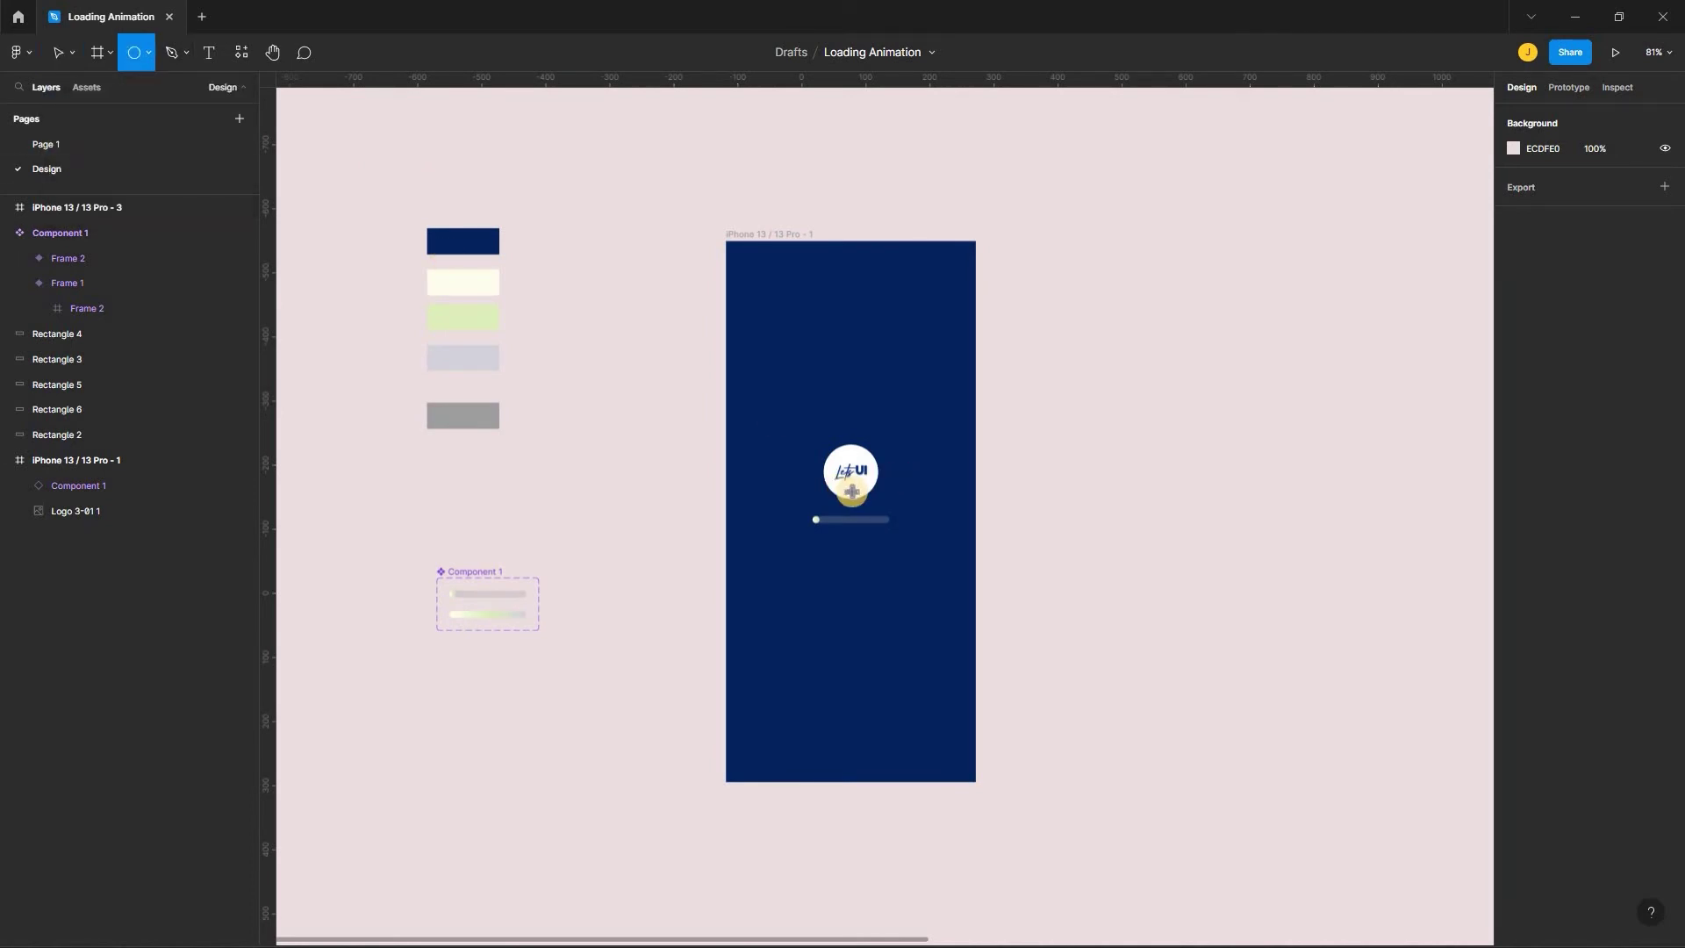
scroll(852, 491, up, 3)
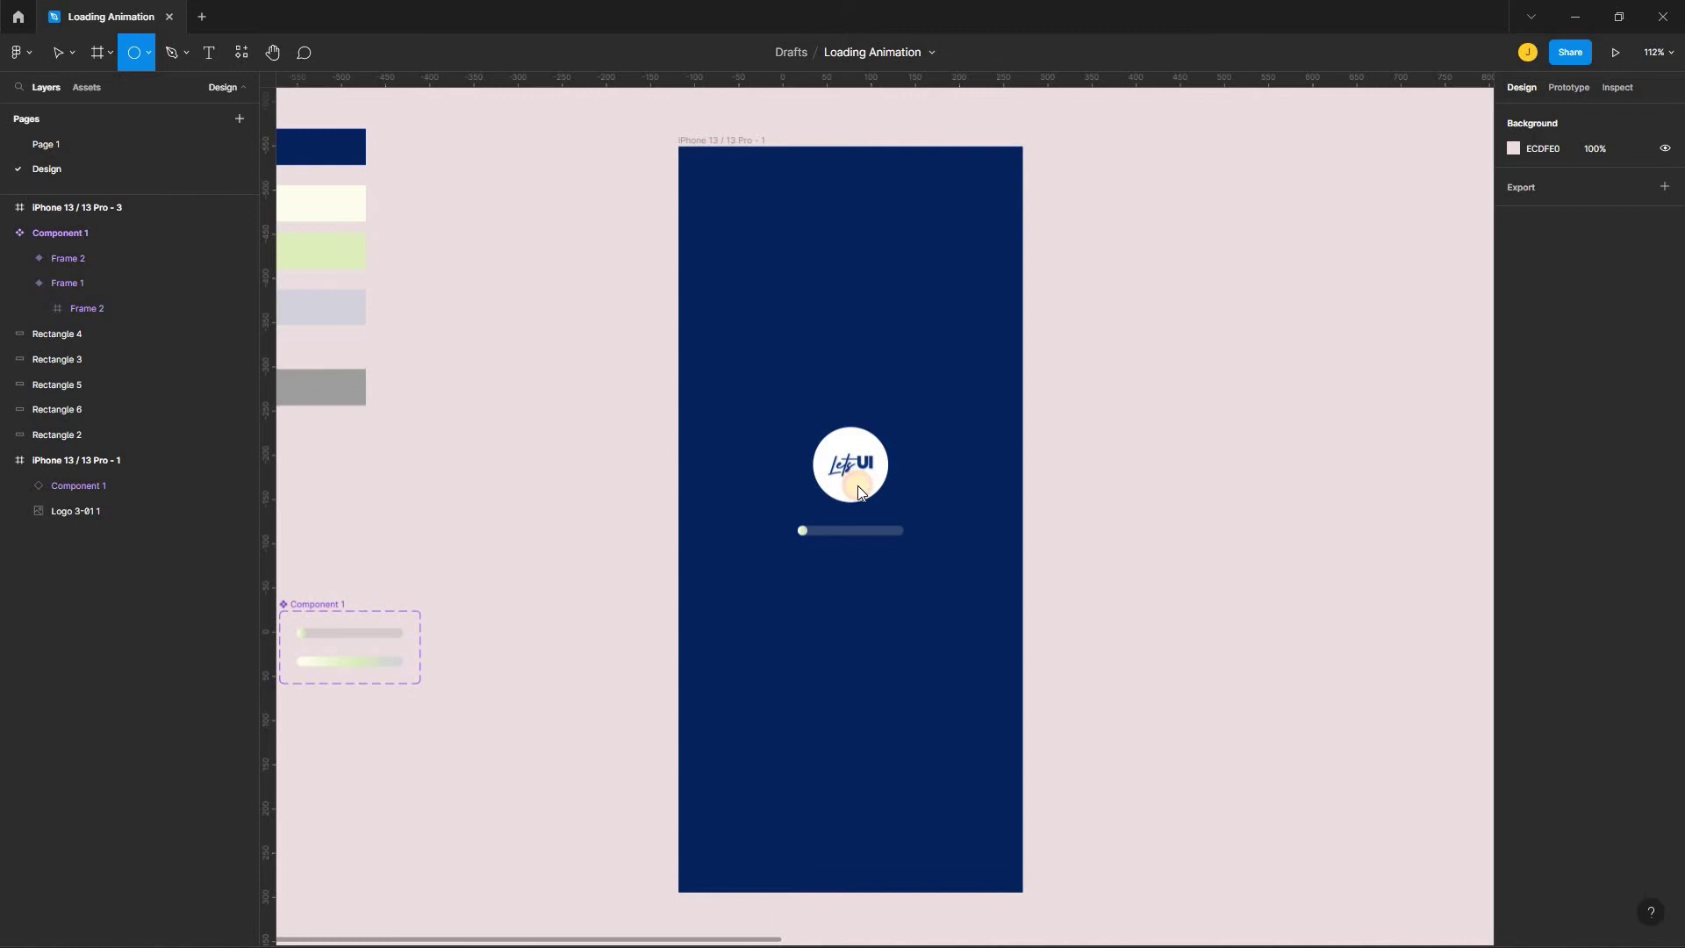
click(858, 491)
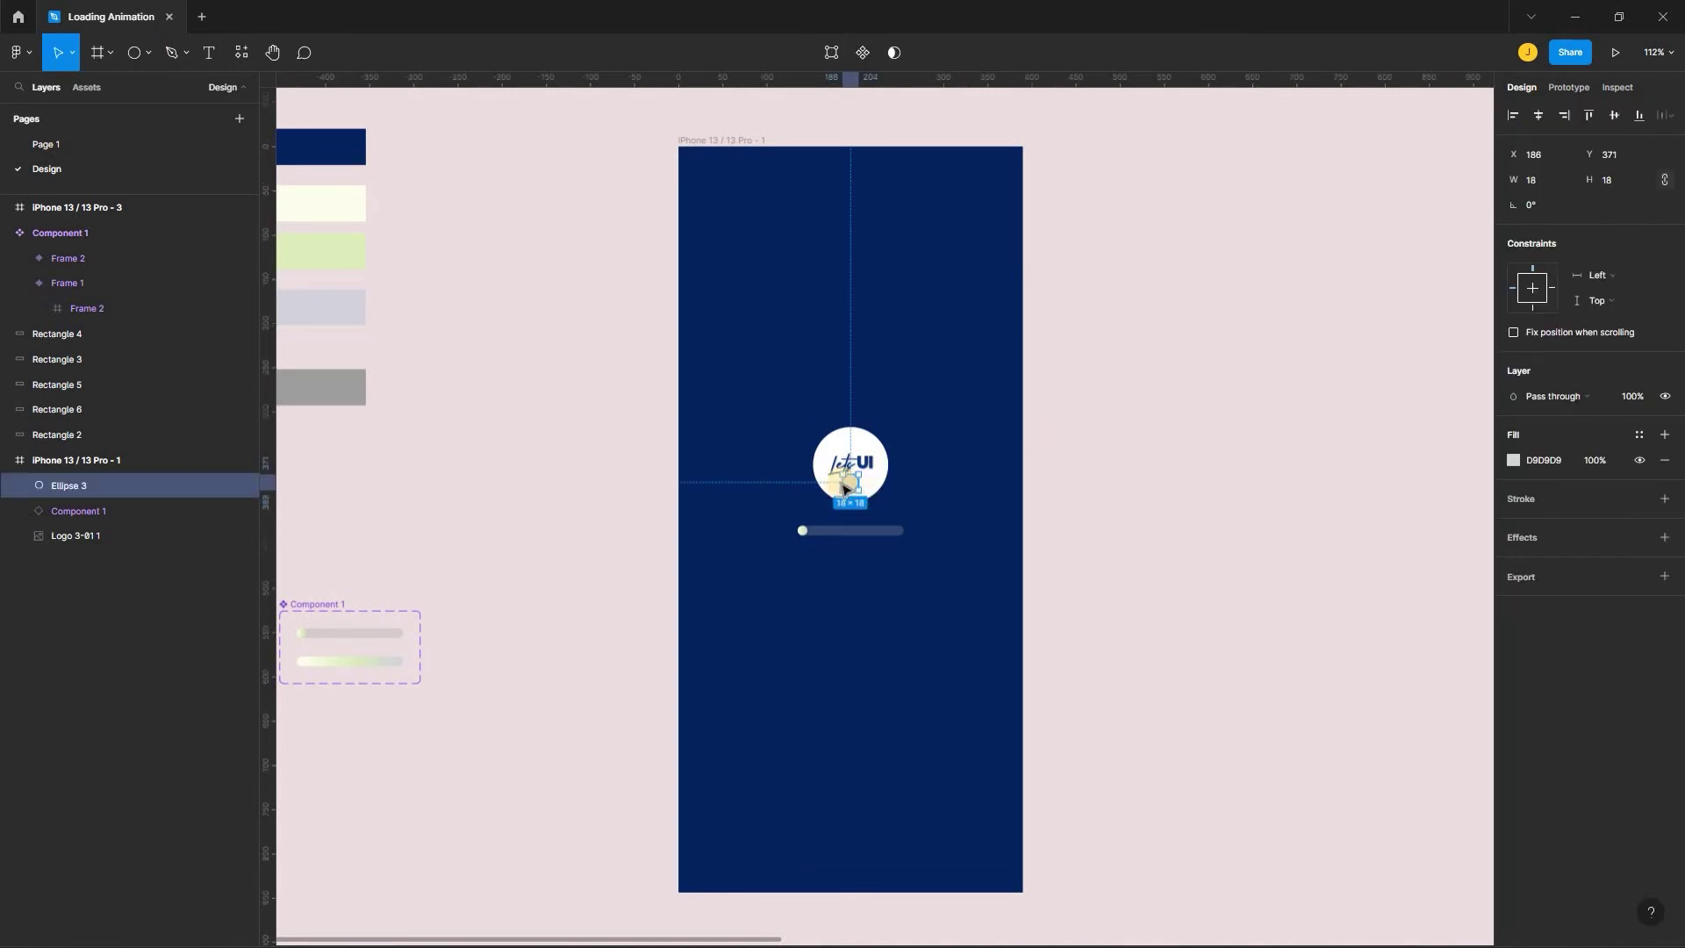
key(Escape)
scroll(852, 489, up, 2)
Fill the small circle white by sampling the logo's white circle with the eyedropper
click(854, 489)
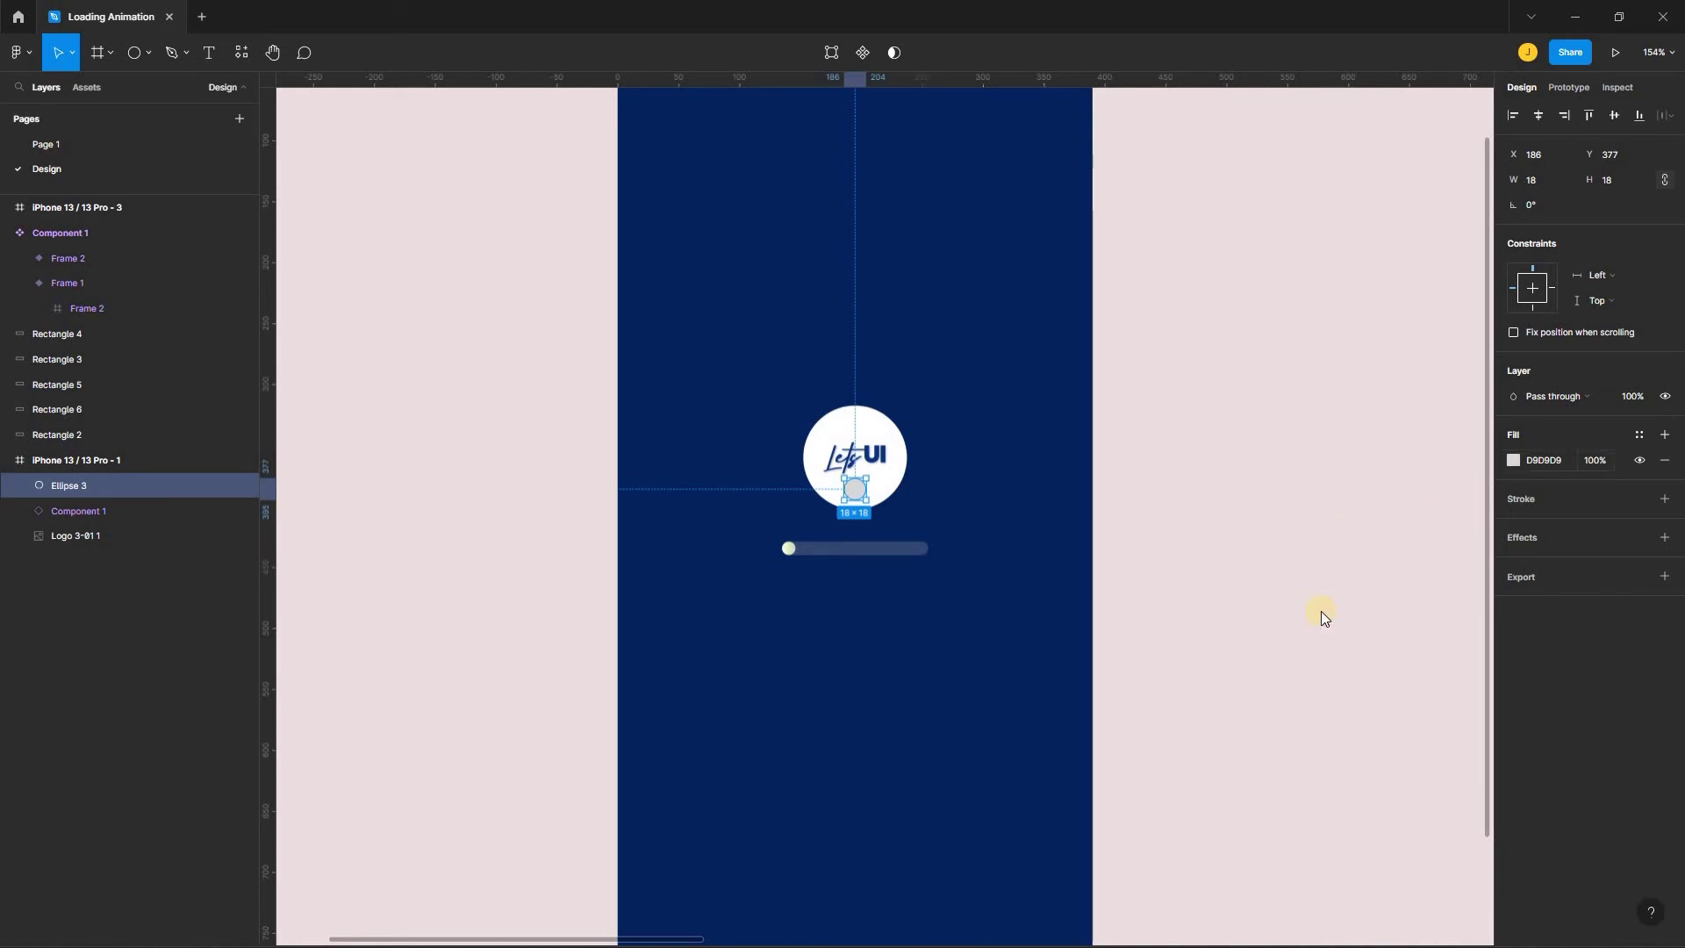
click(1513, 459)
click(1327, 697)
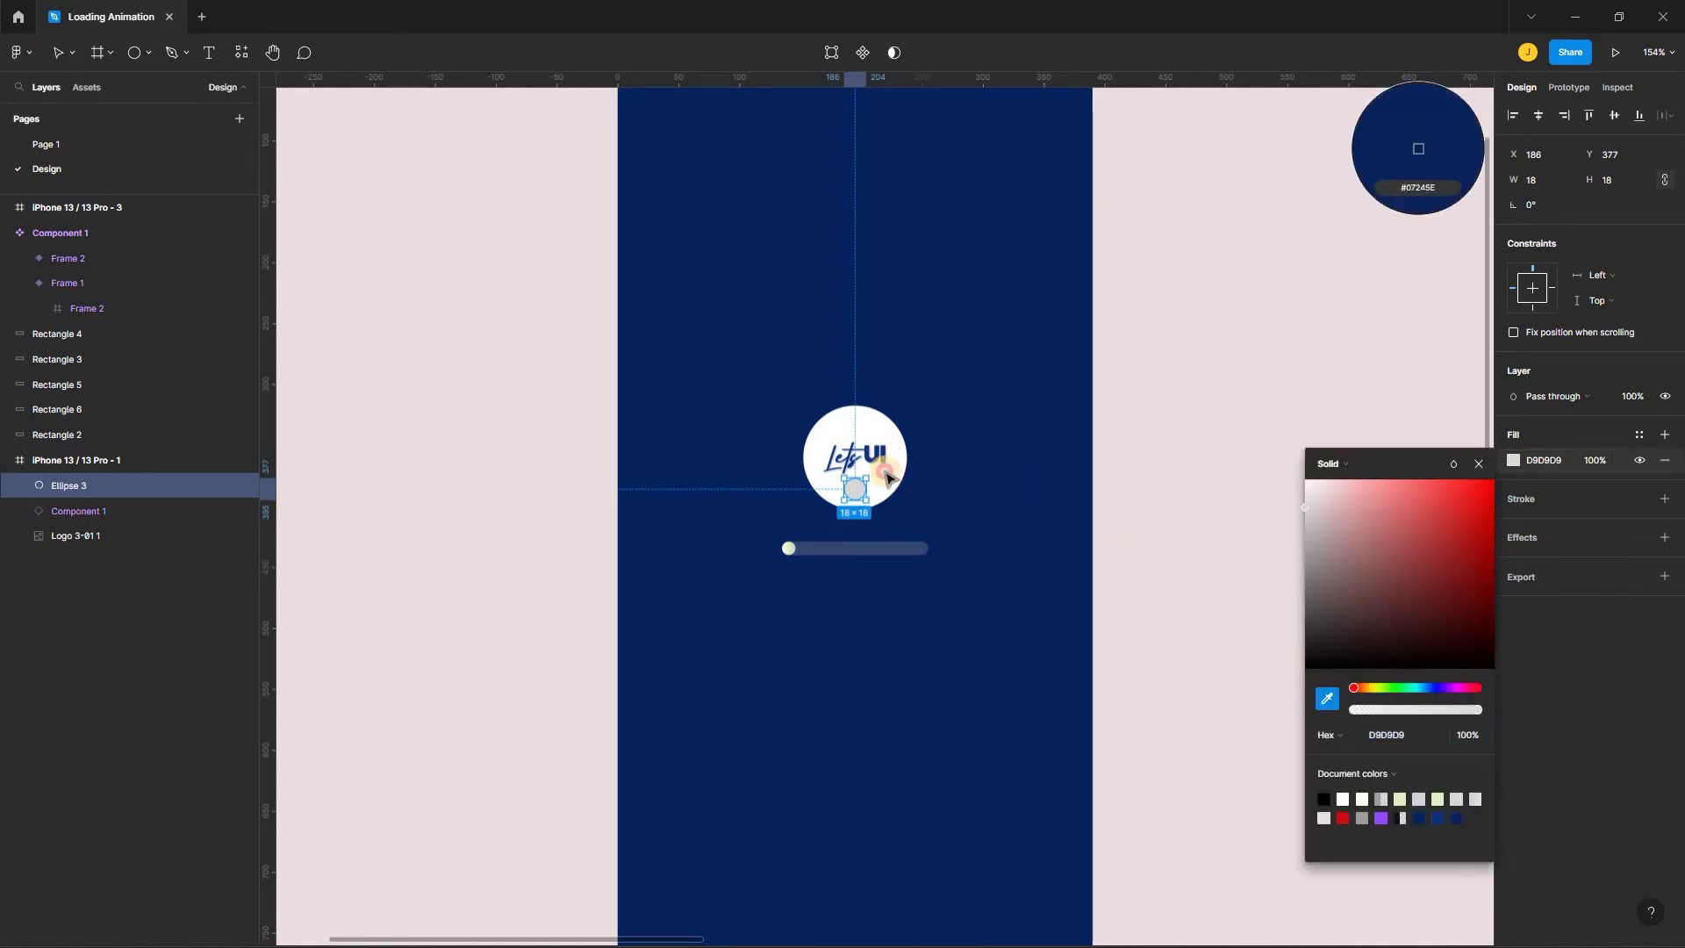
click(856, 509)
key(Escape)
scroll(886, 477, down, 2)
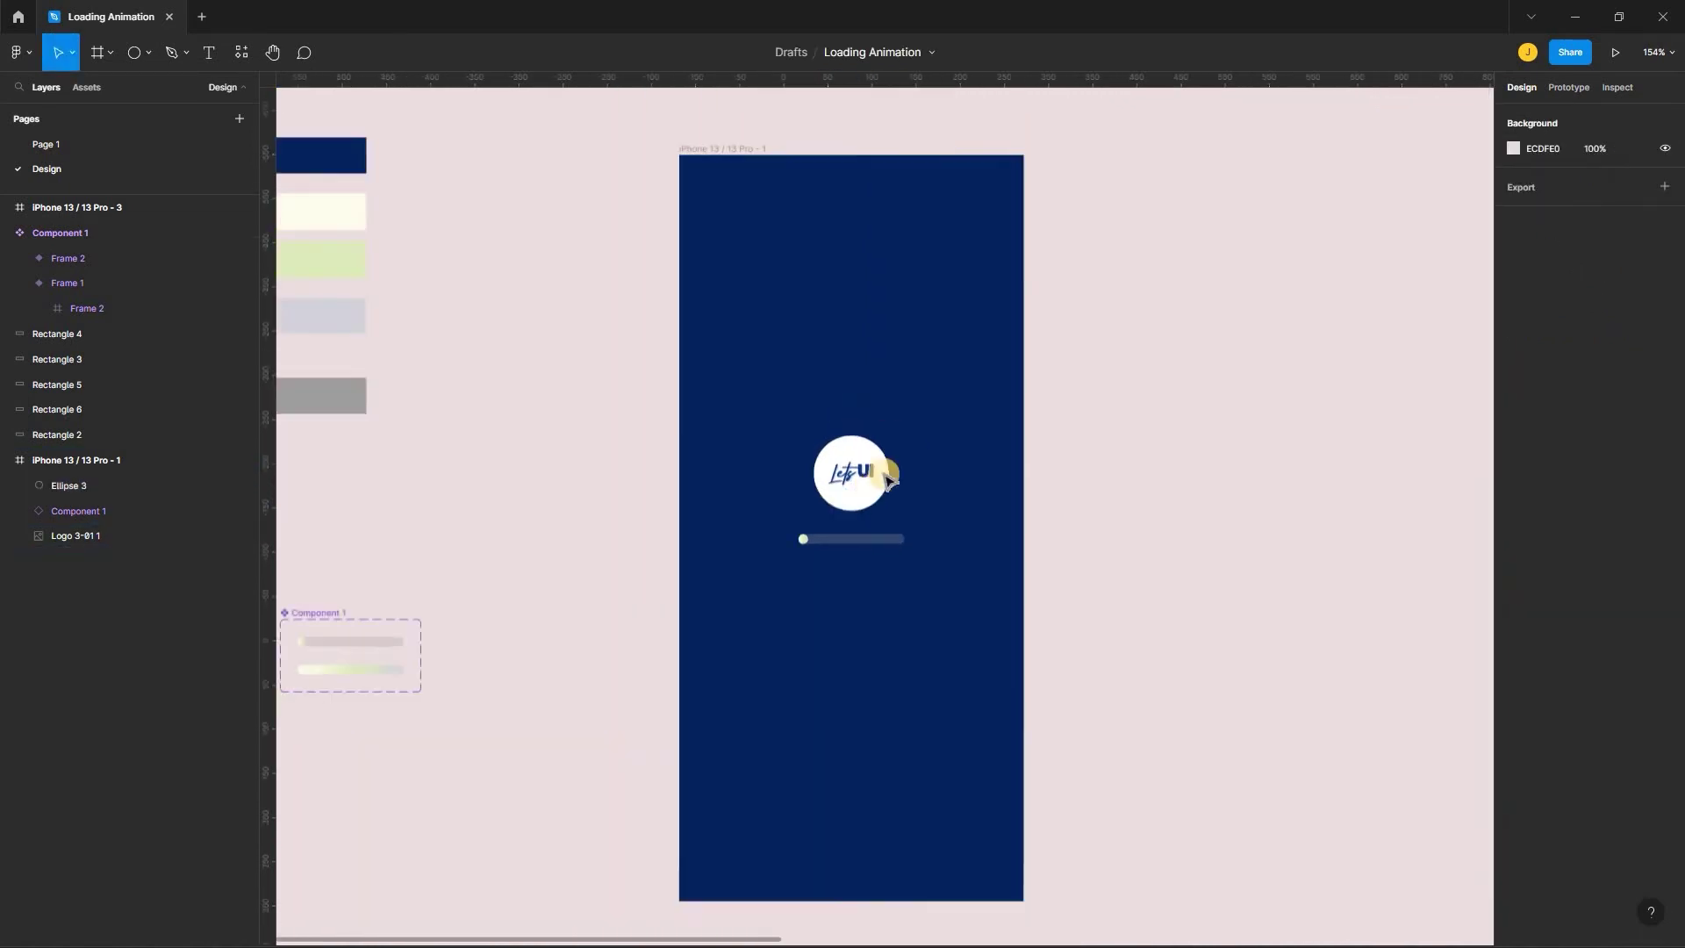
scroll(790, 343, down, 3)
scroll(742, 246, right, 1)
click(741, 245)
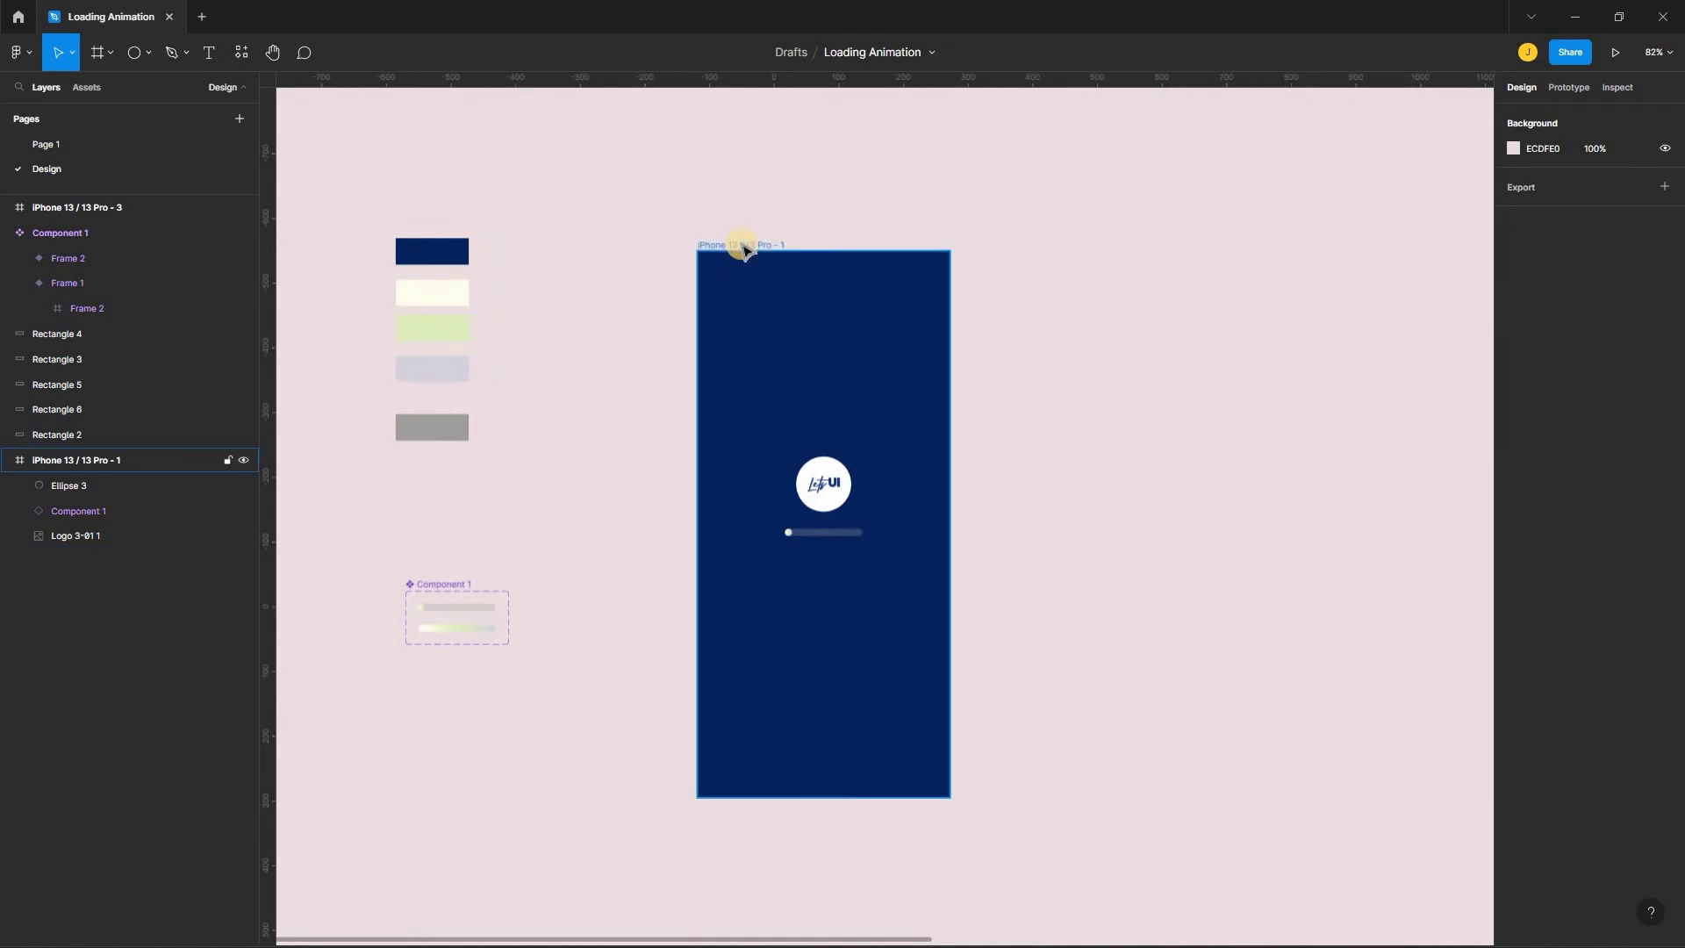
Duplicate the splash frame to the right and enlarge its circle to 528×528
key(ctrl+d)
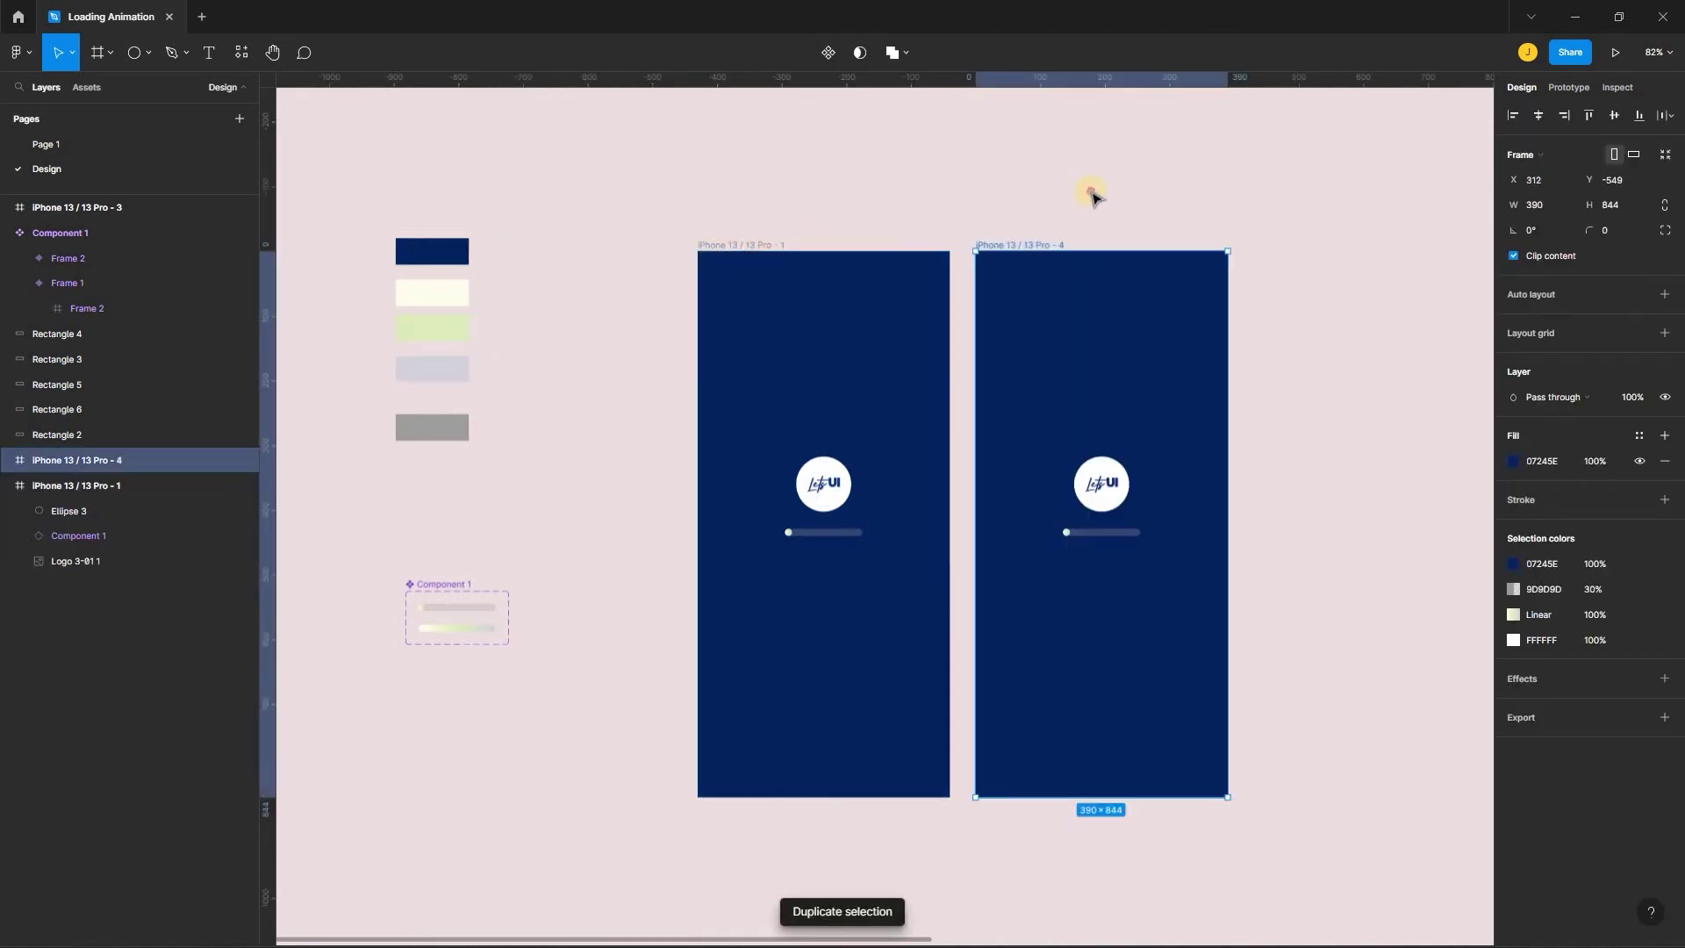
click(1008, 240)
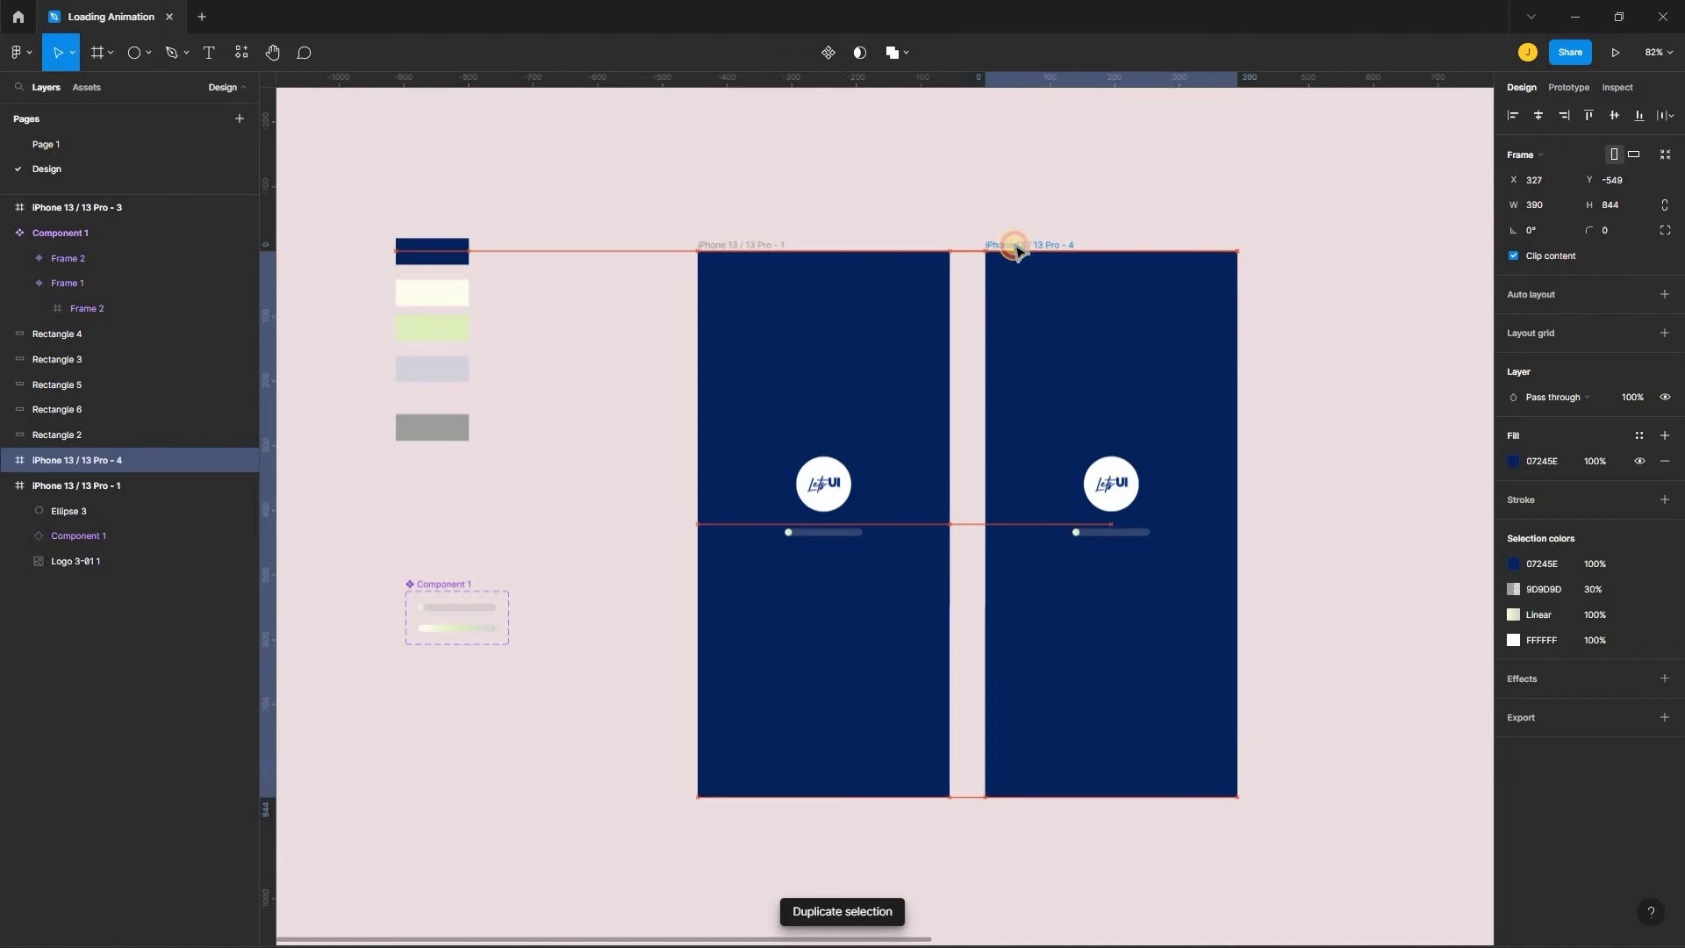
drag(1021, 251, 1031, 250)
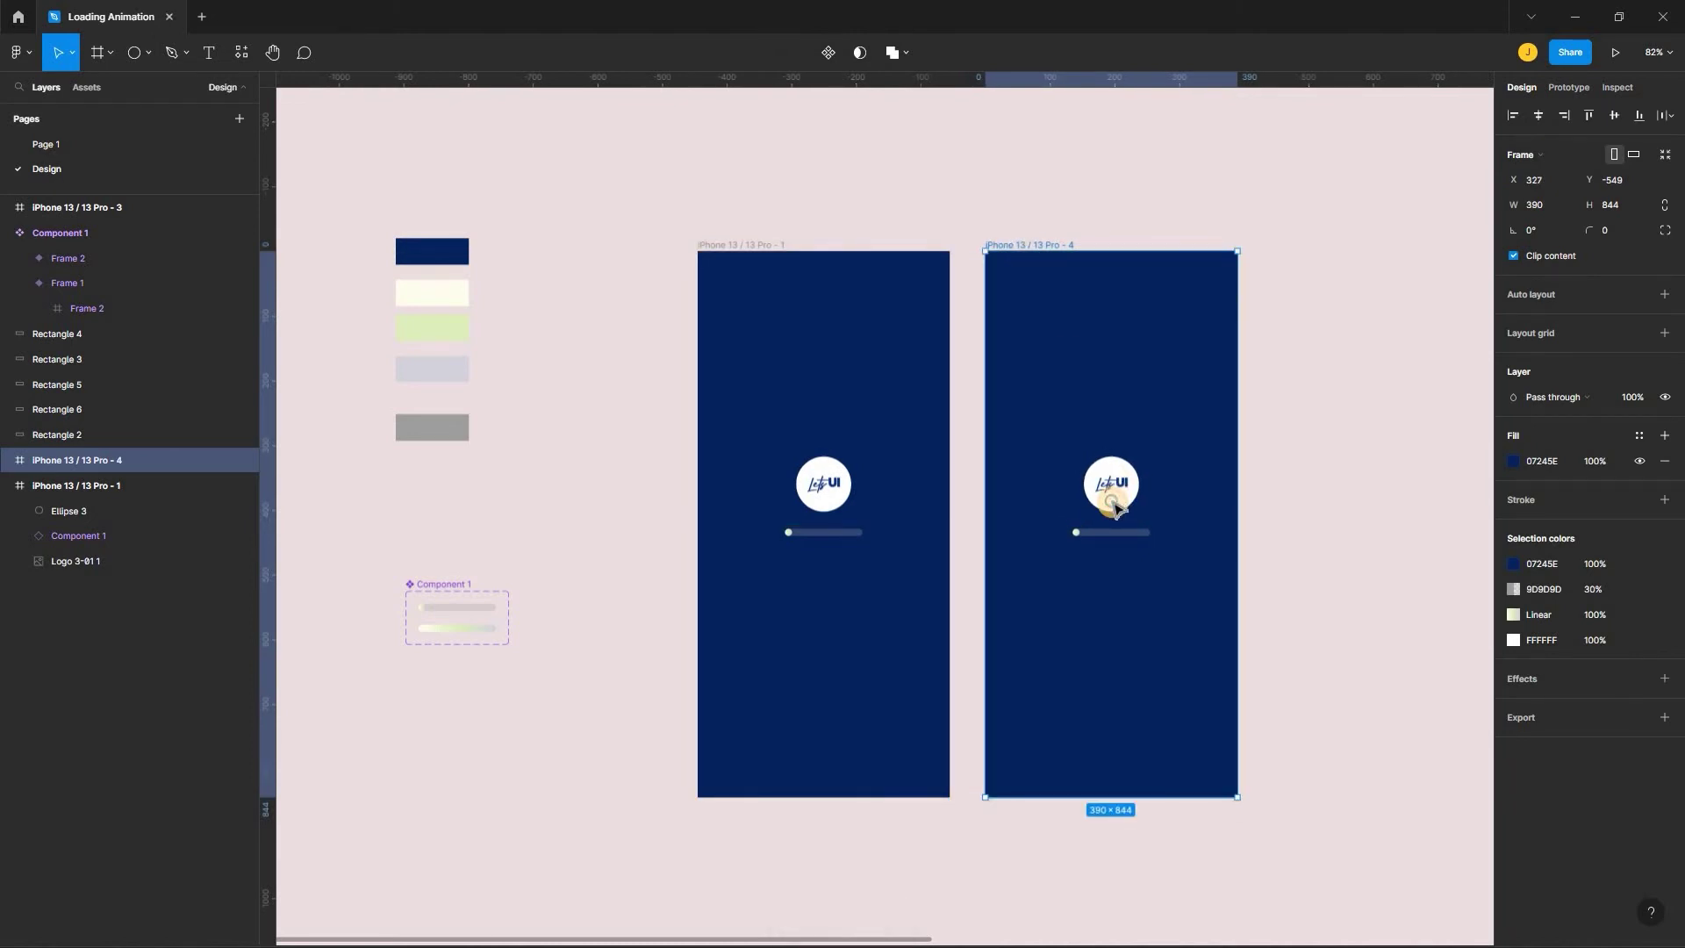
click(1111, 504)
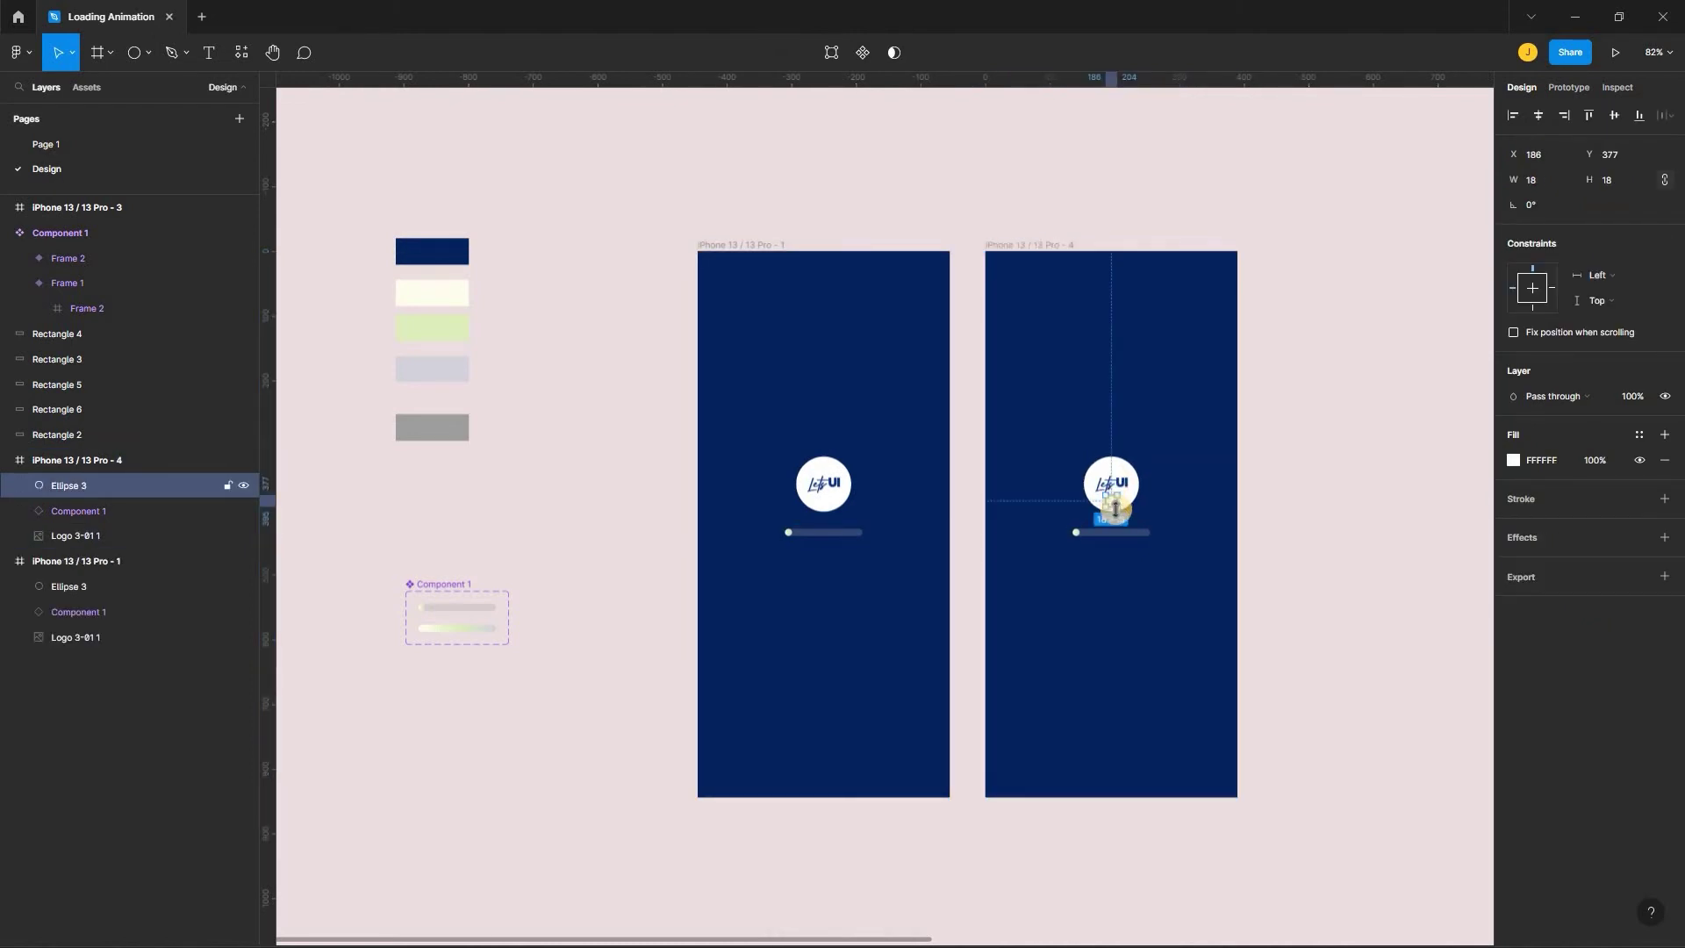
drag(1117, 507, 1309, 838)
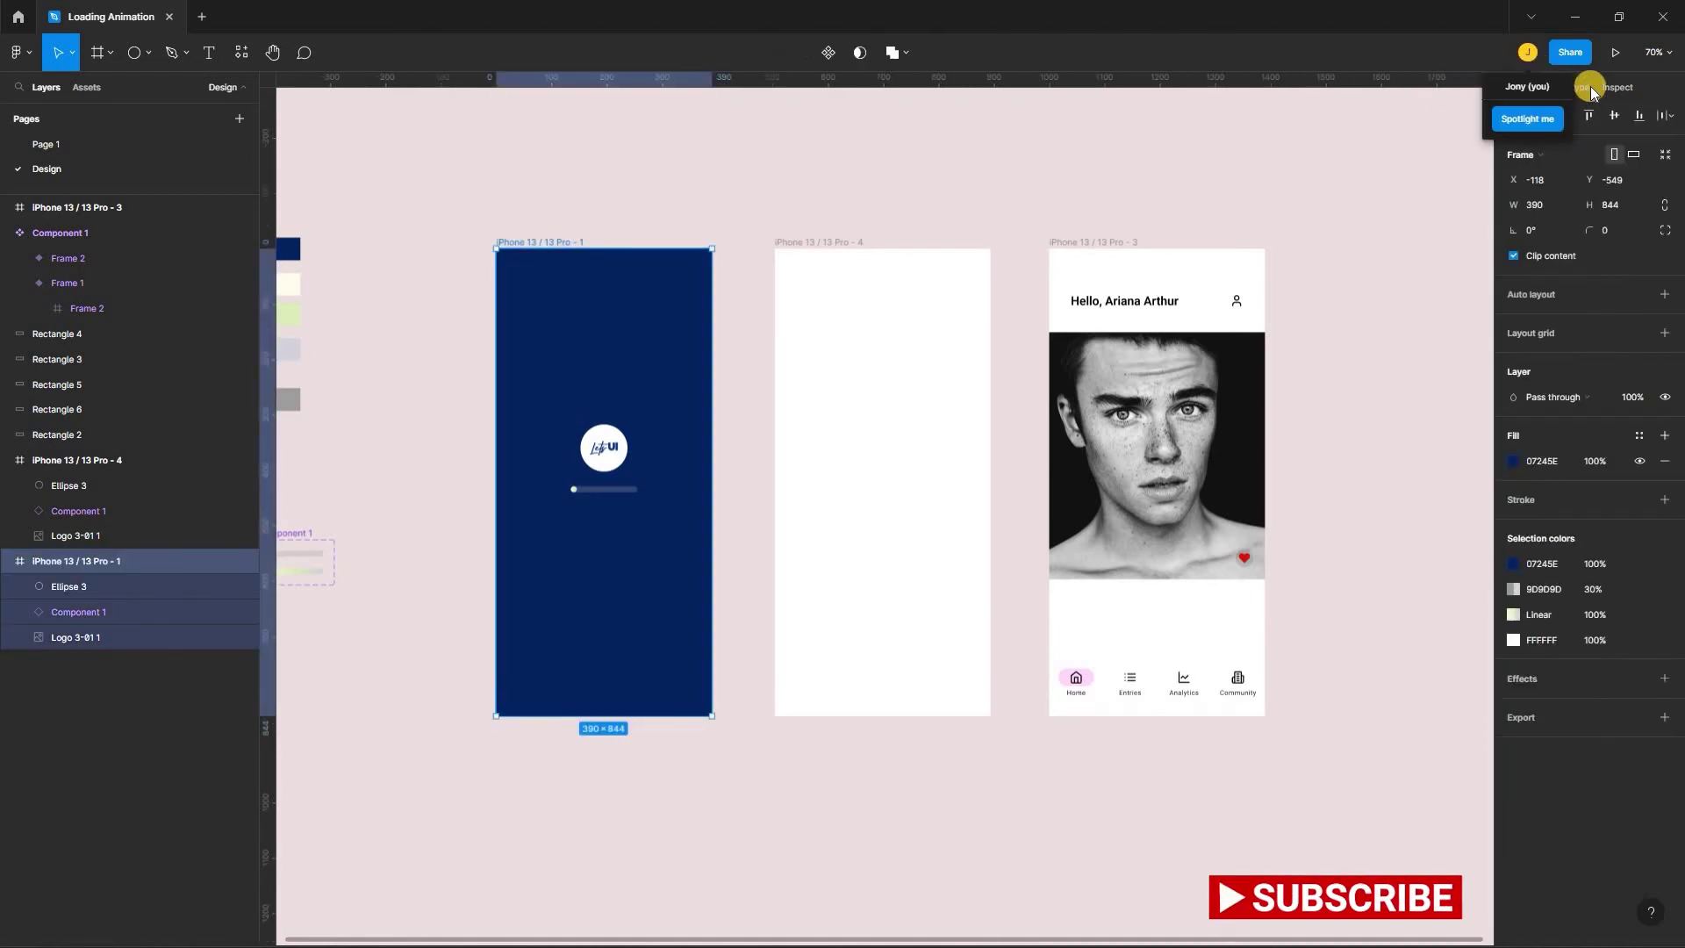
Link the navy splash frame to the white copy with a 1600 ms After delay trigger
click(1569, 87)
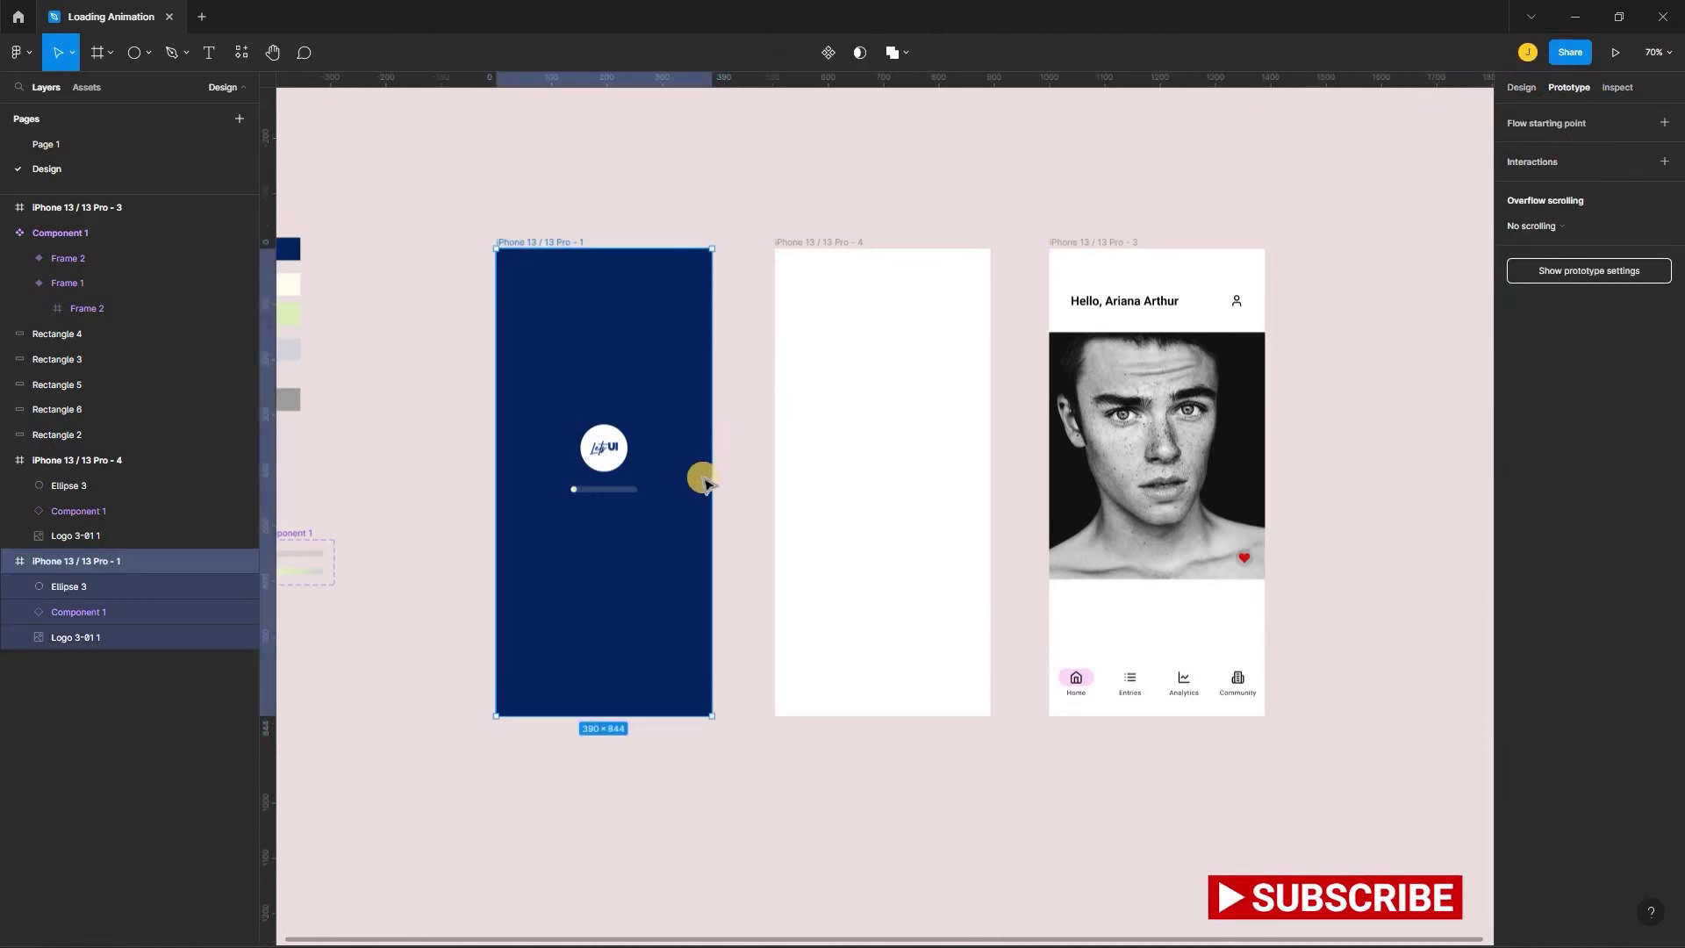
drag(713, 484, 808, 444)
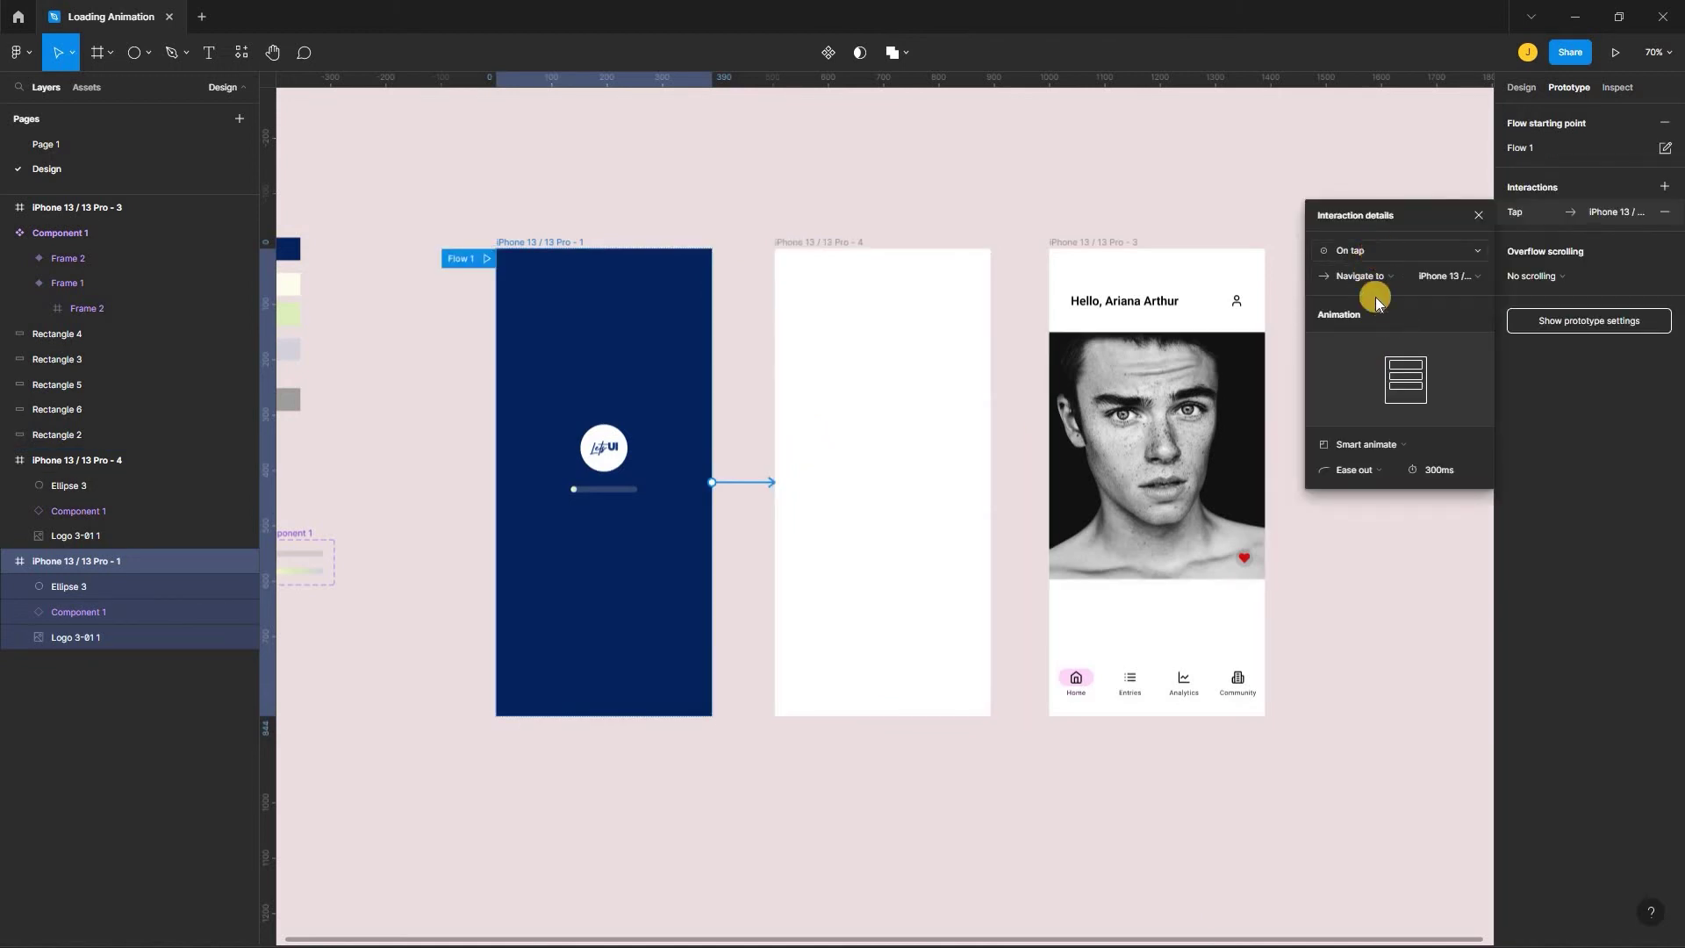
click(1377, 250)
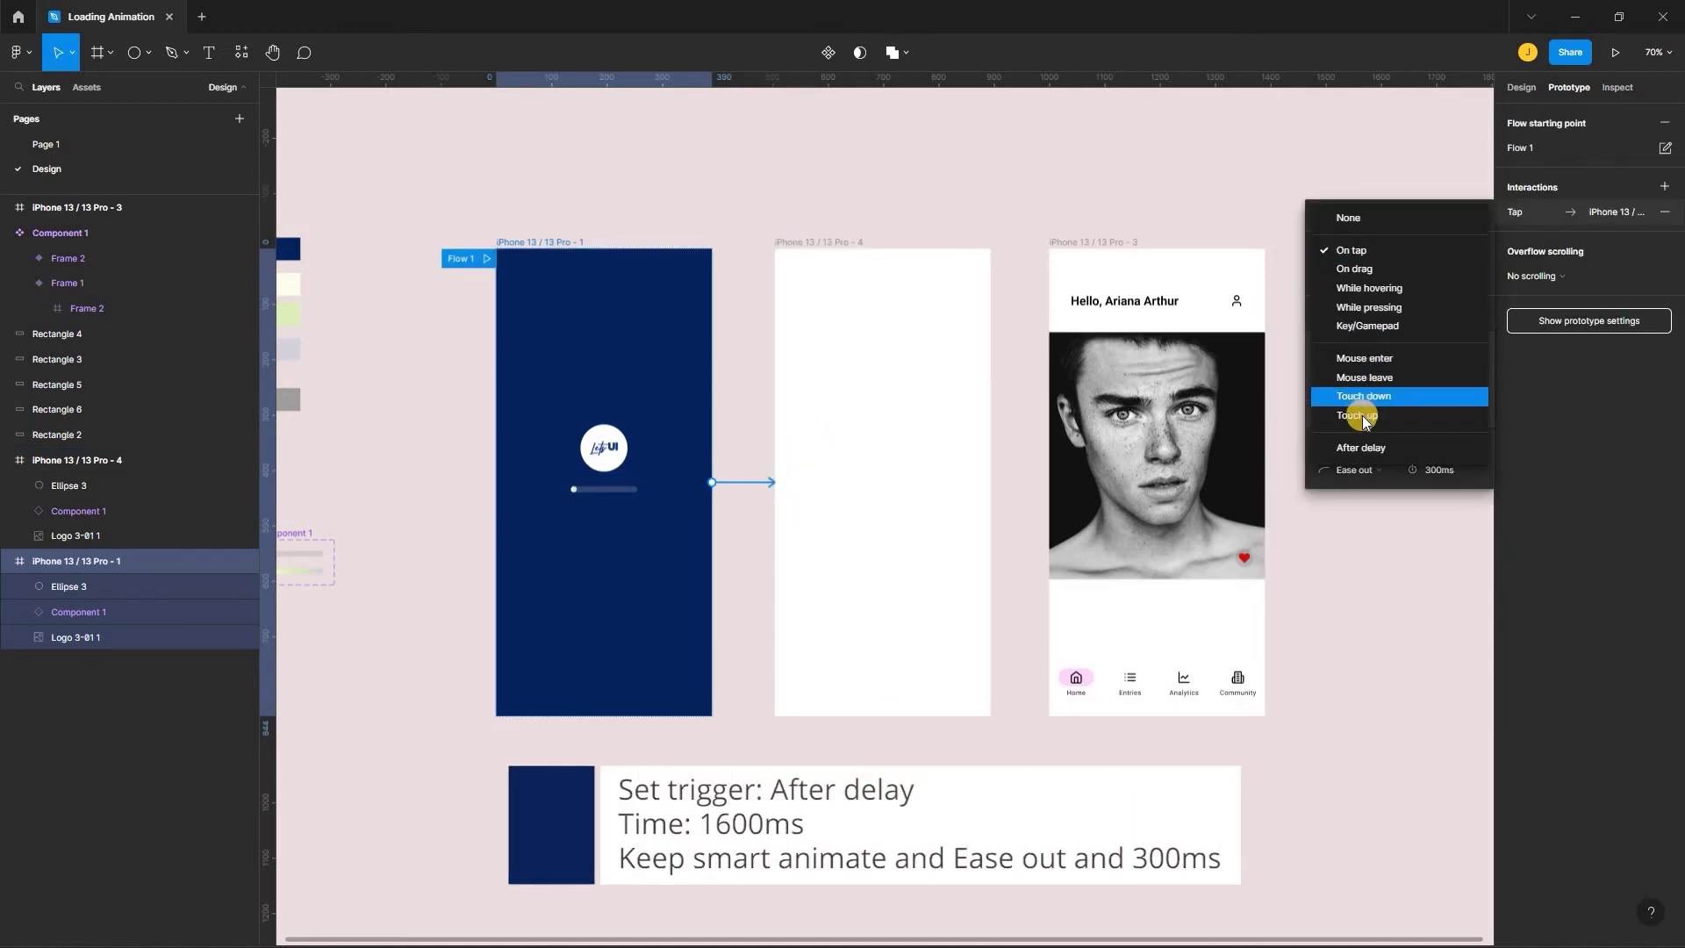
click(1361, 449)
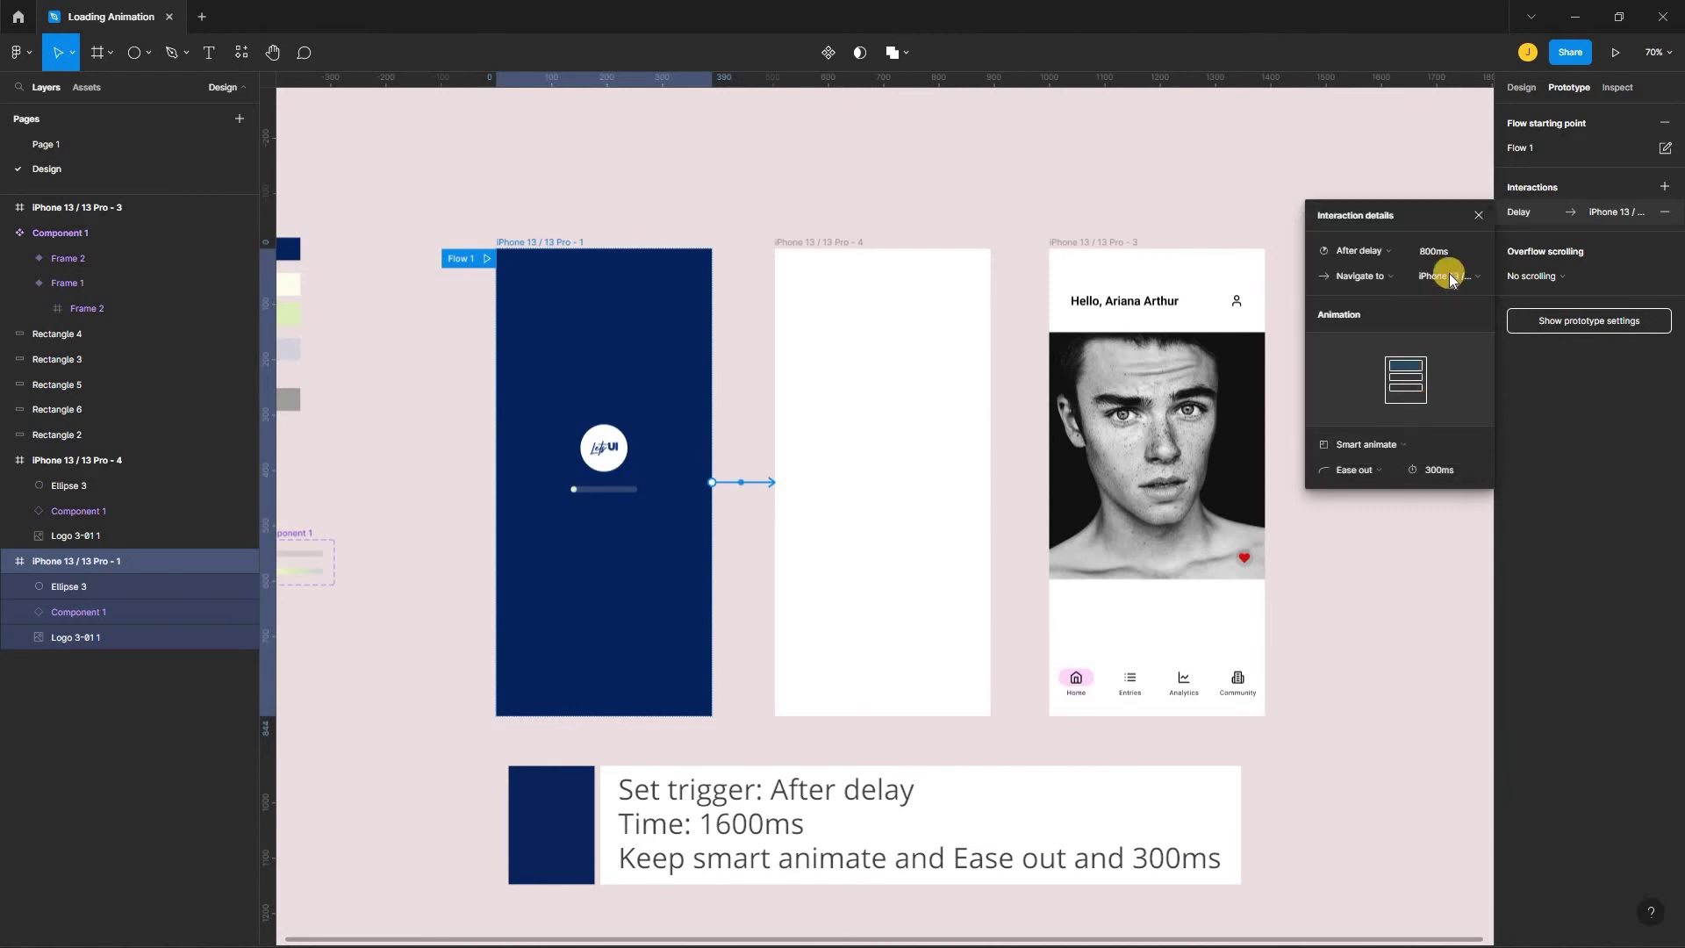
click(1431, 251)
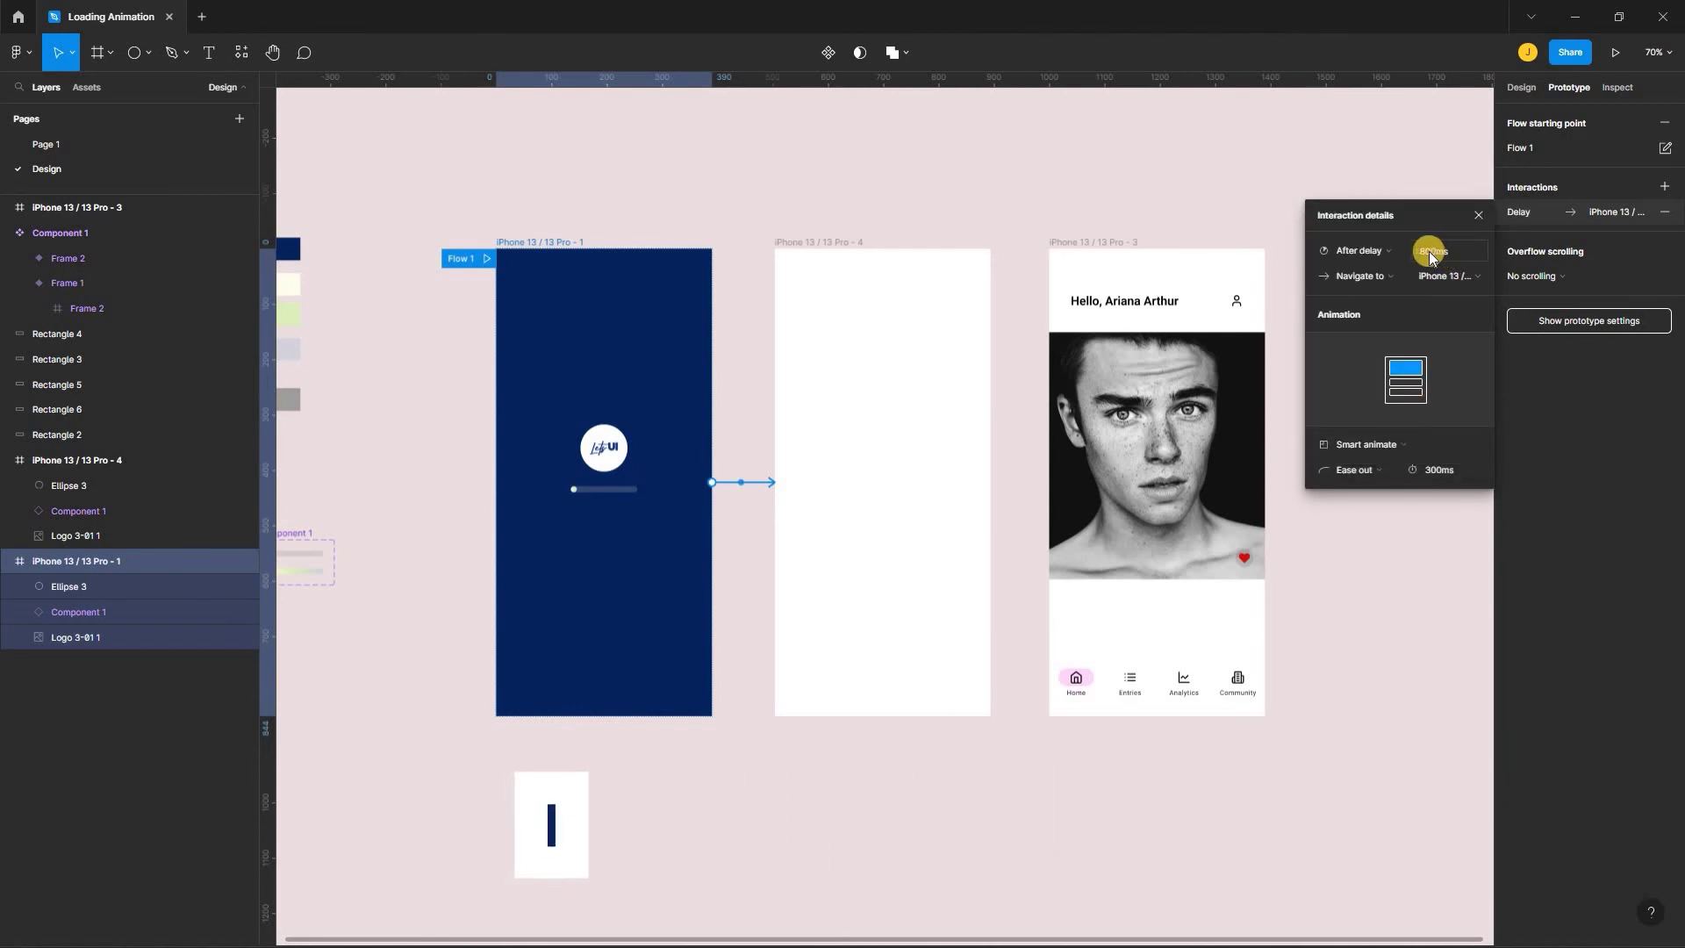
text(1600)
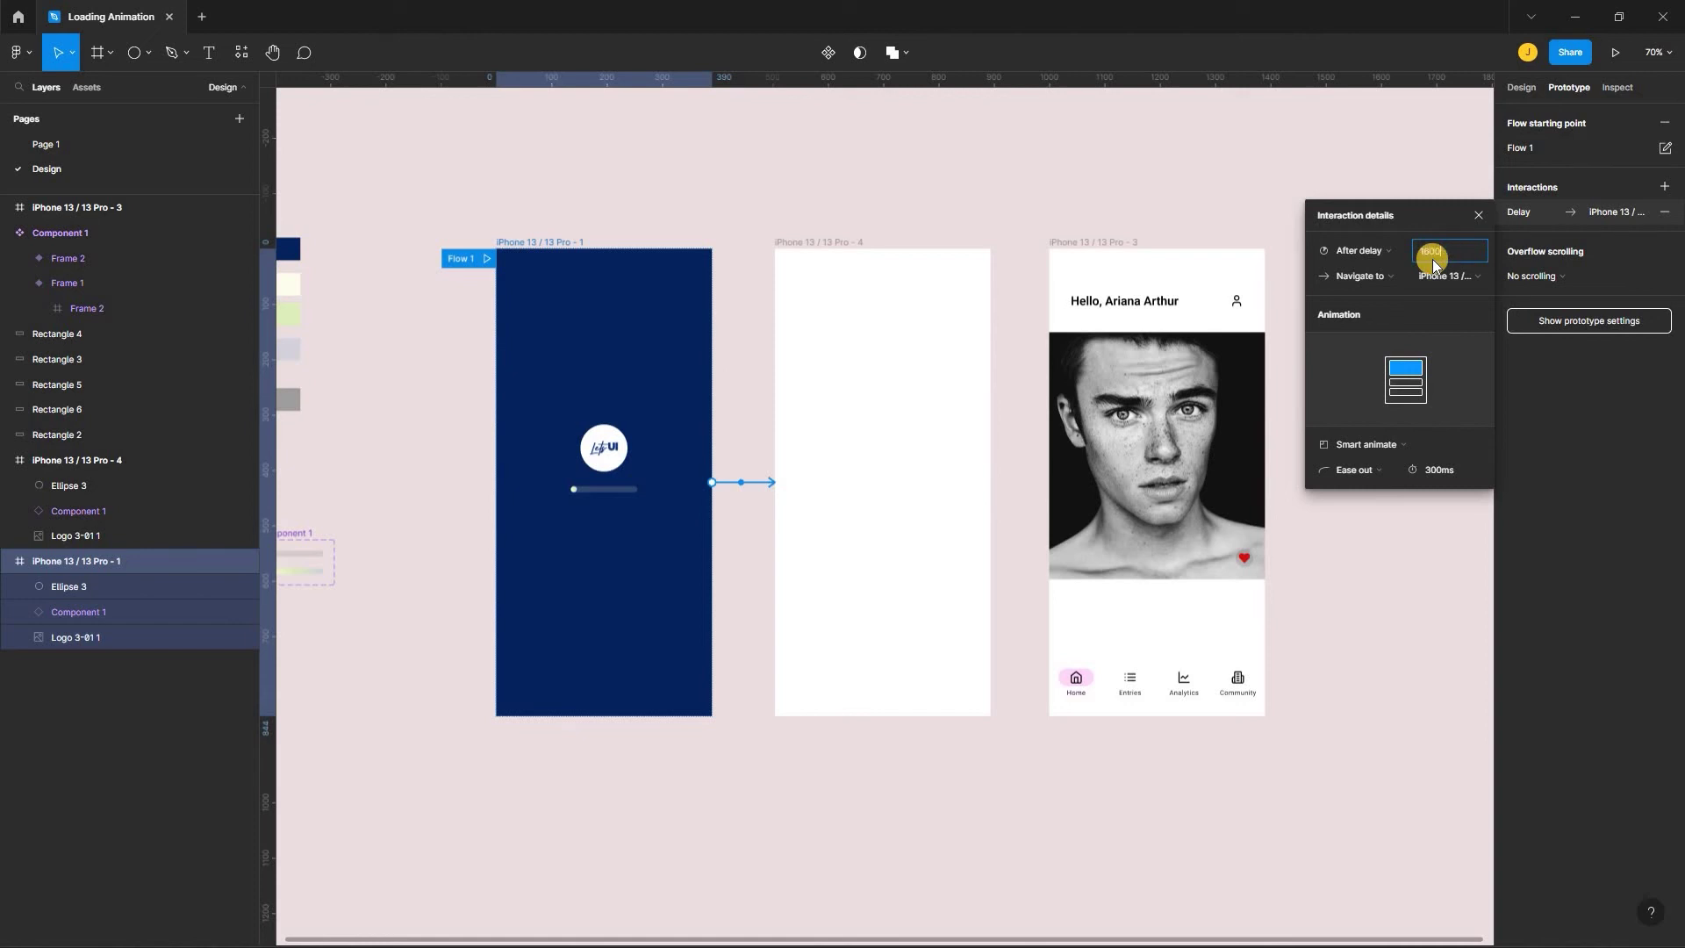
key(Return)
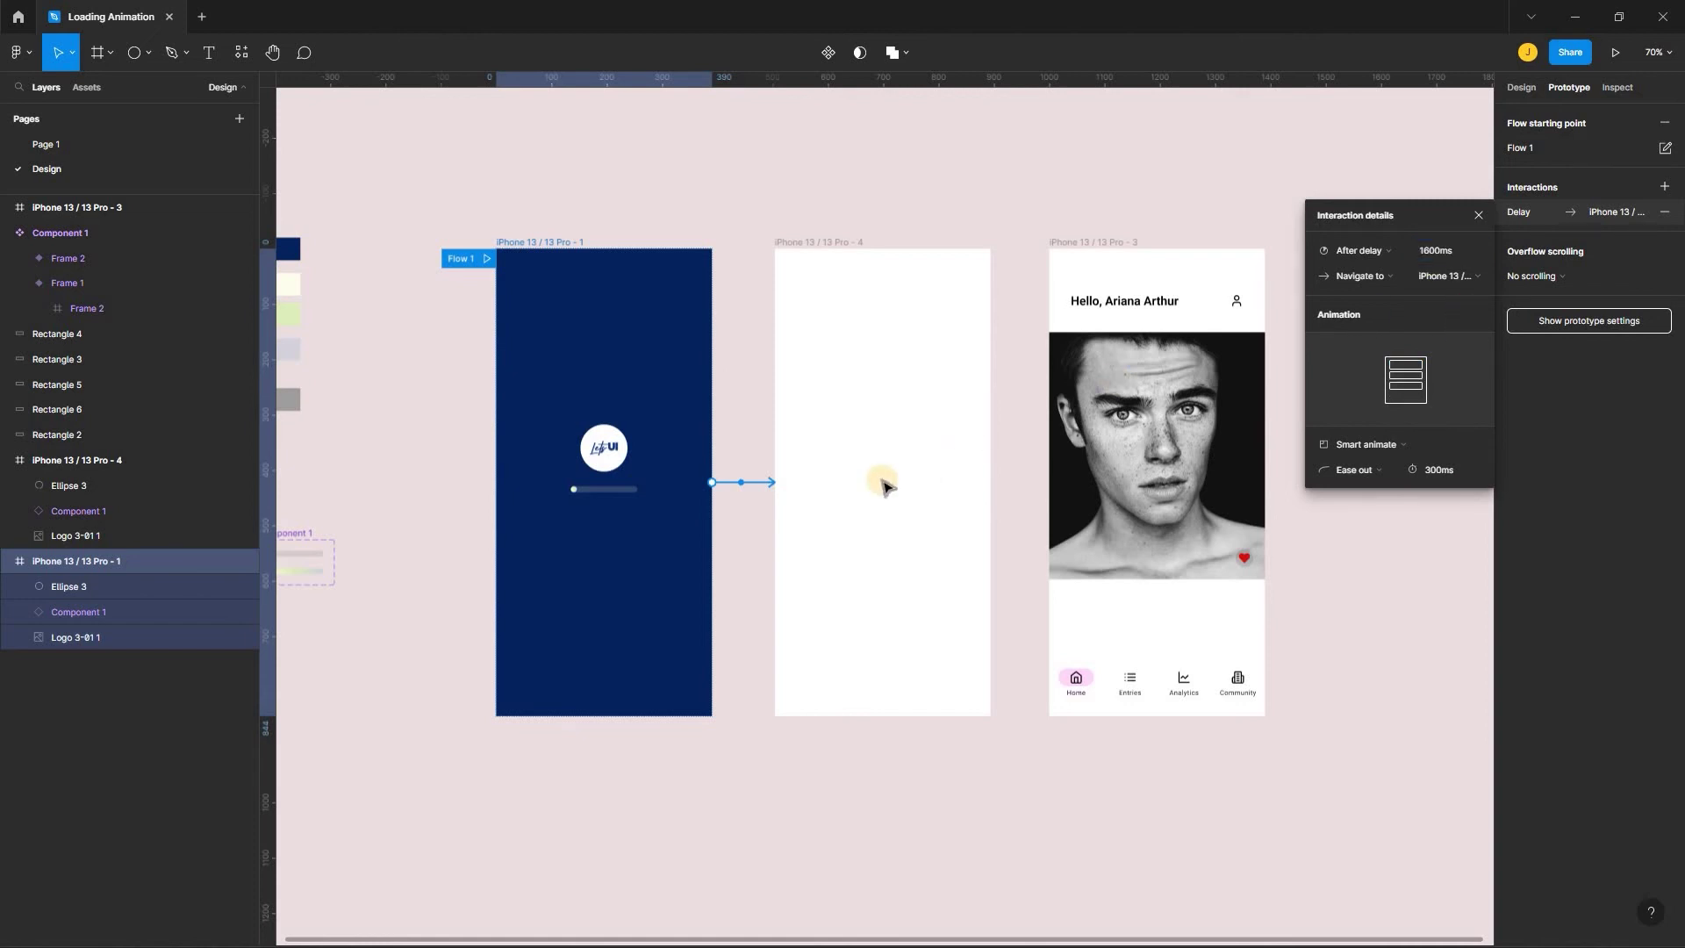
click(959, 219)
Link the white frame to the home screen after an 800 ms delay, then preview the prototype
click(867, 251)
scroll(856, 252, right, 1)
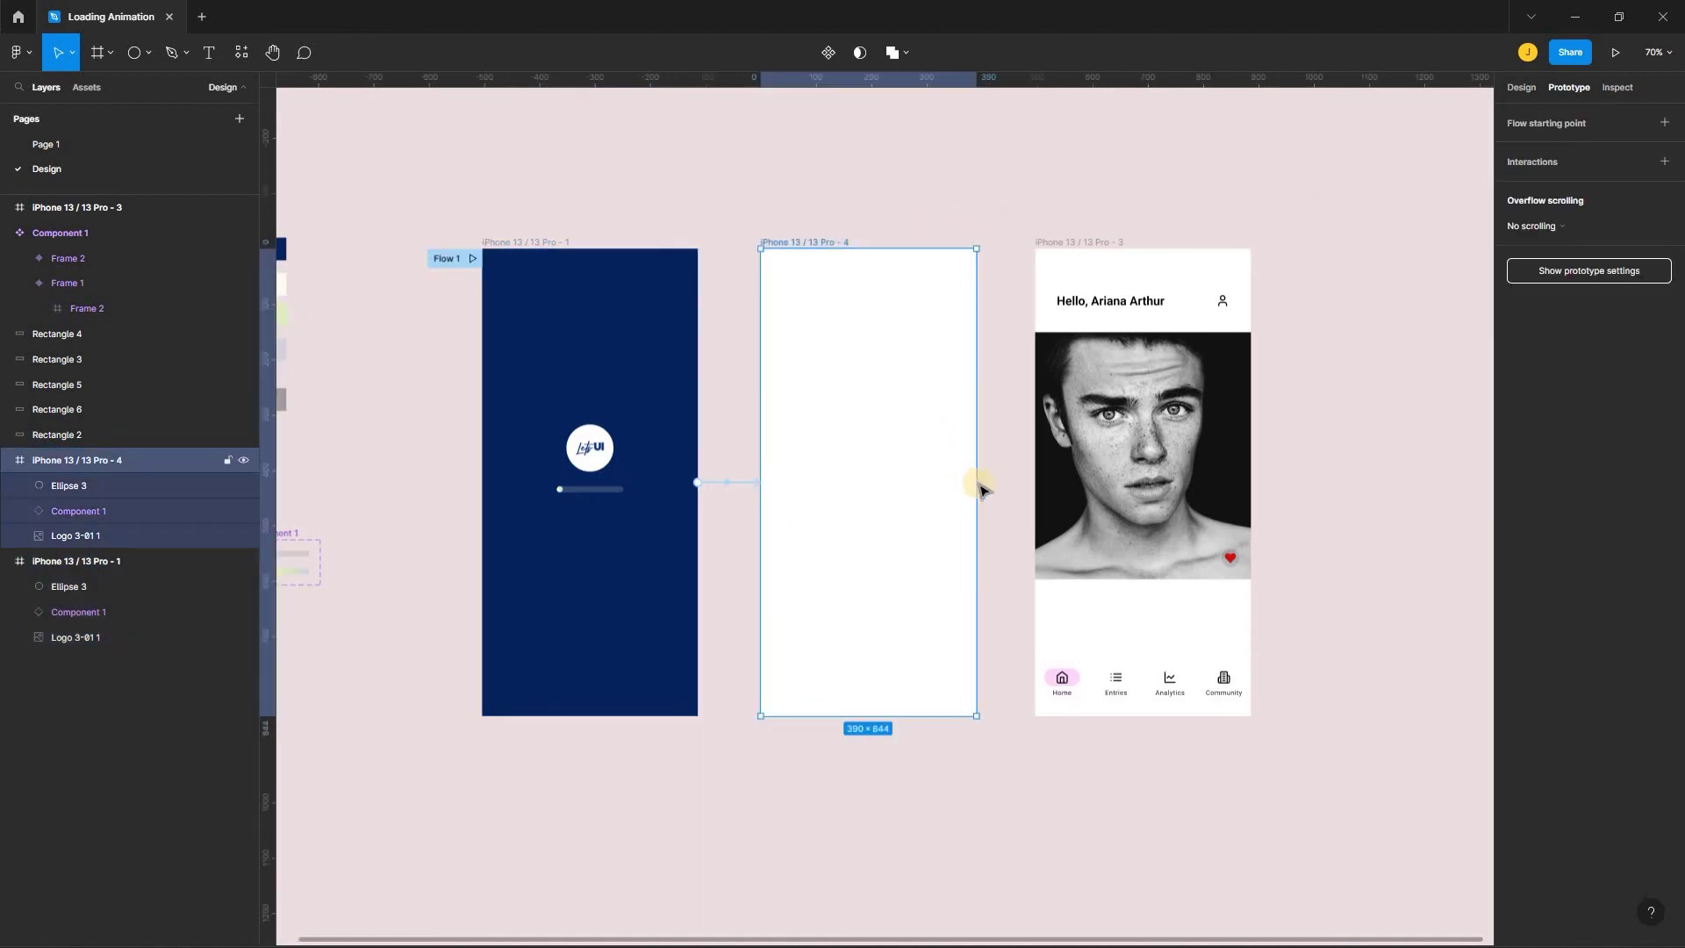
drag(979, 481, 1171, 461)
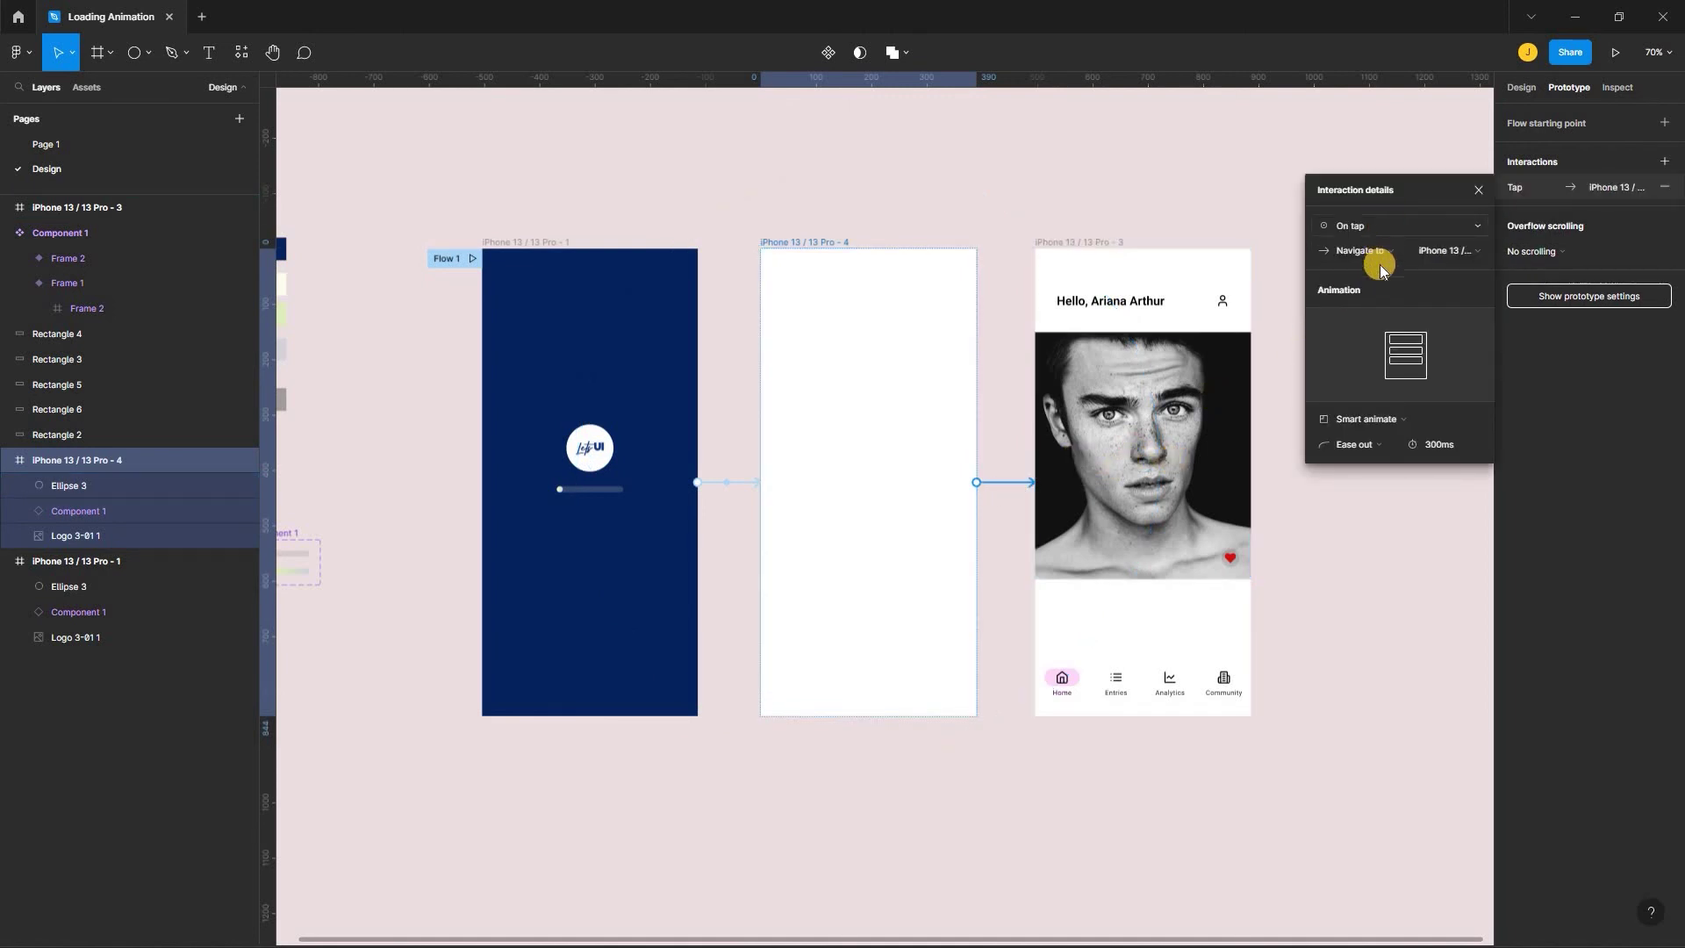
click(1383, 231)
click(1364, 423)
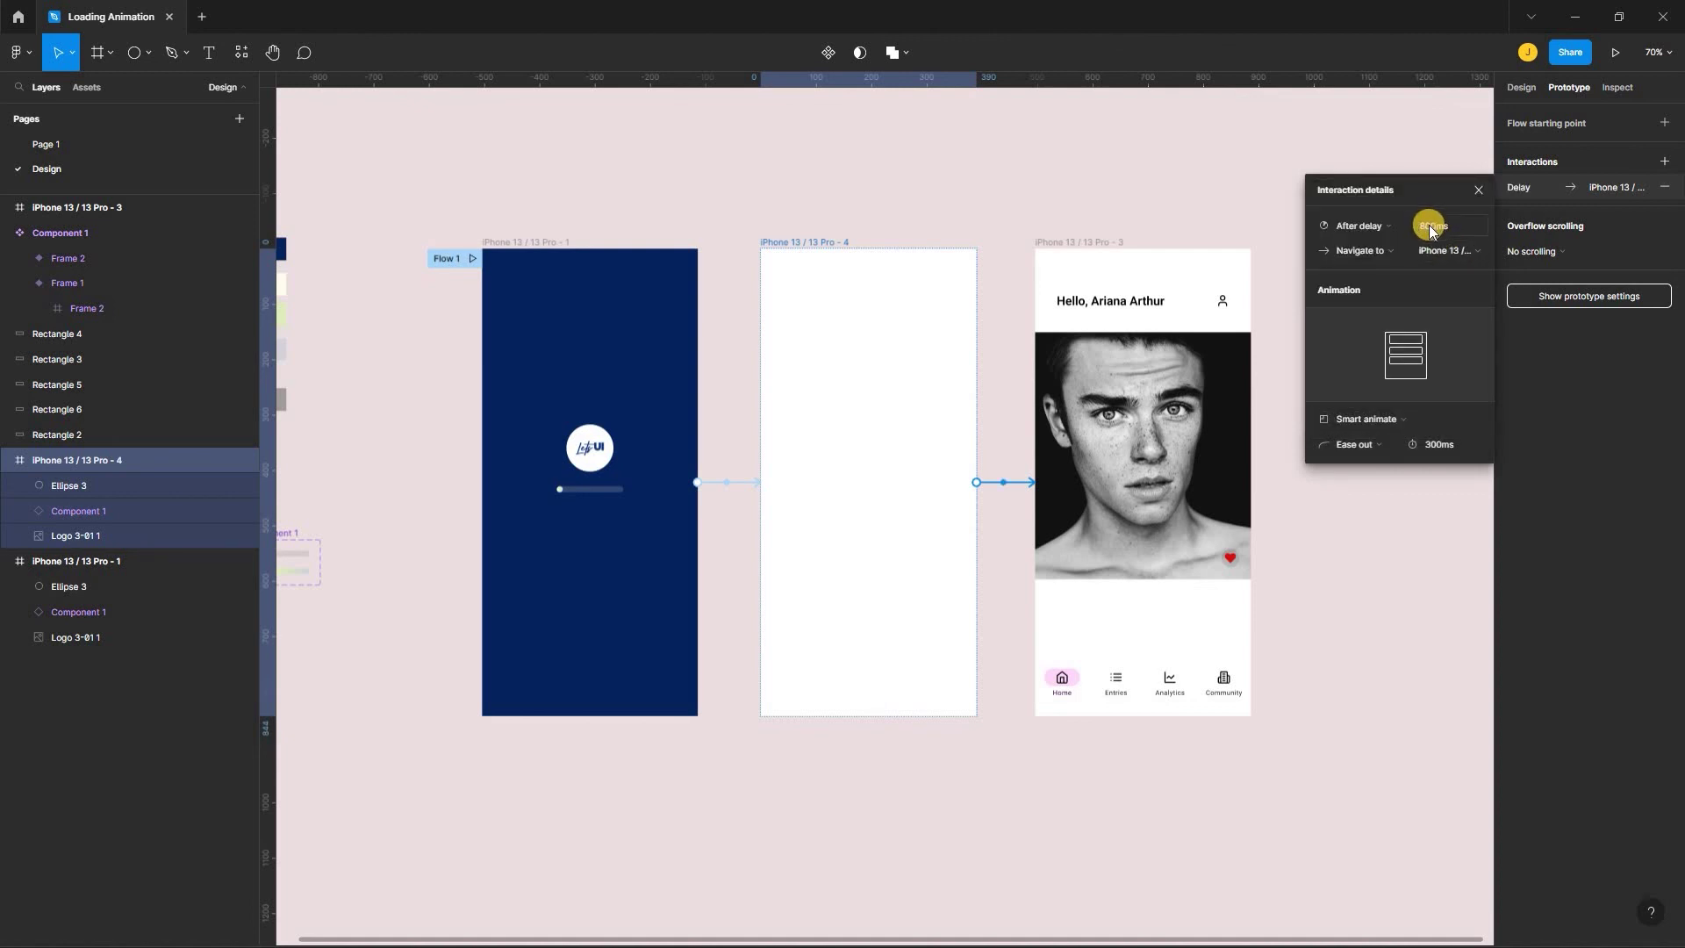
click(1429, 227)
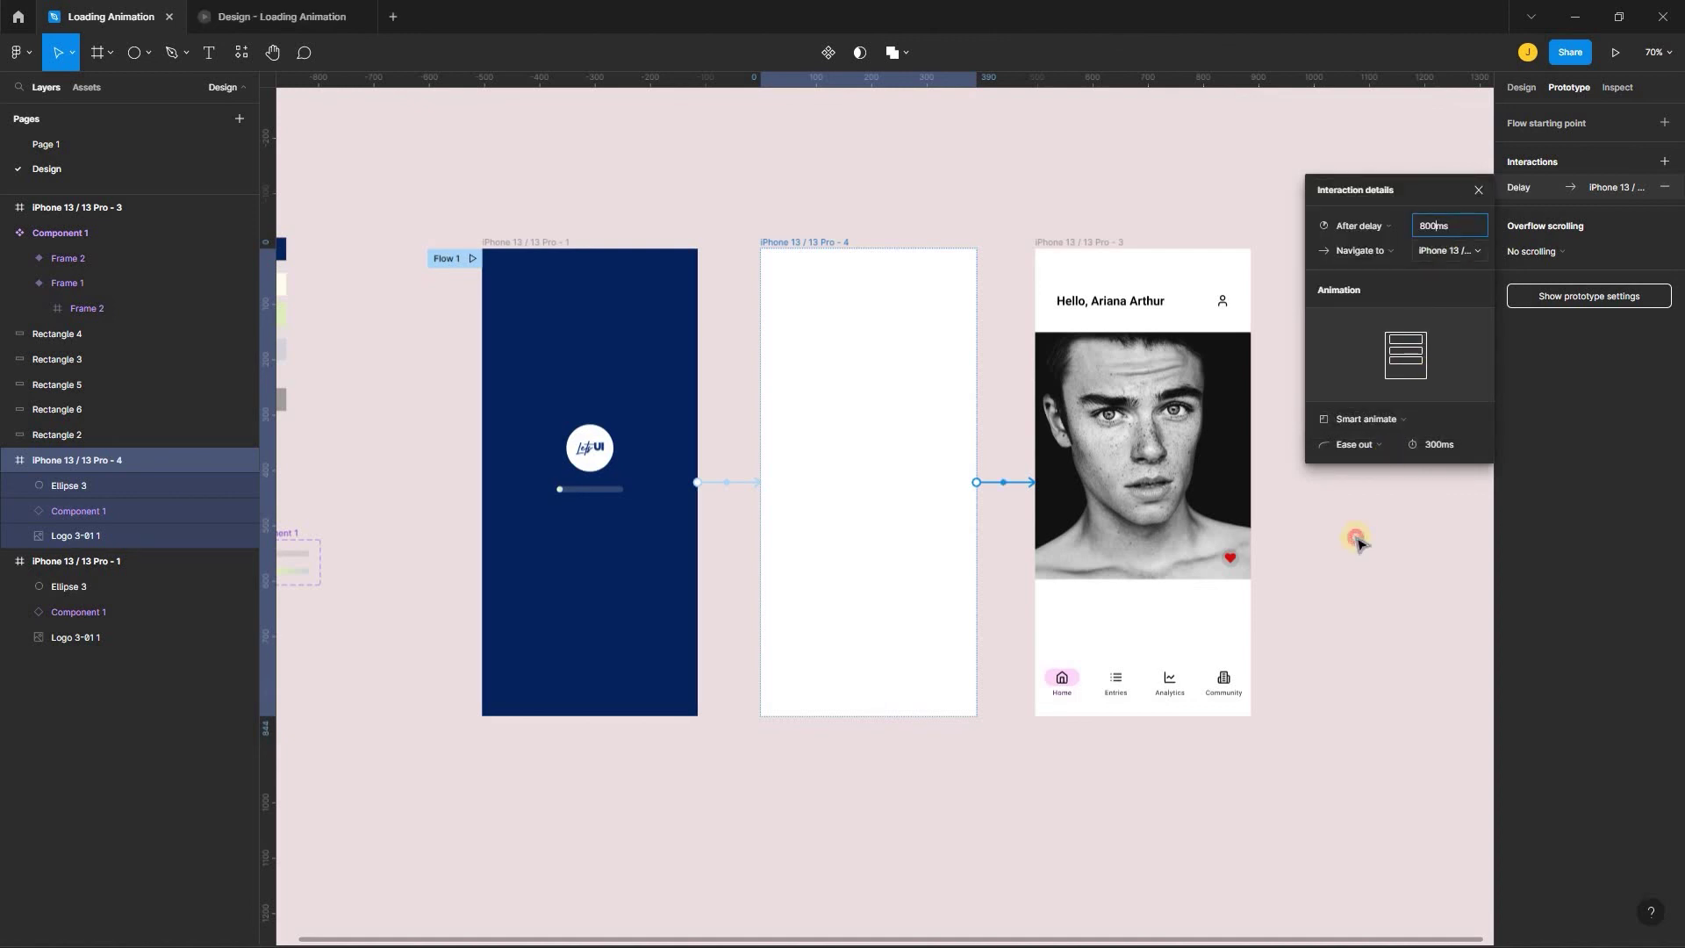
click(1329, 317)
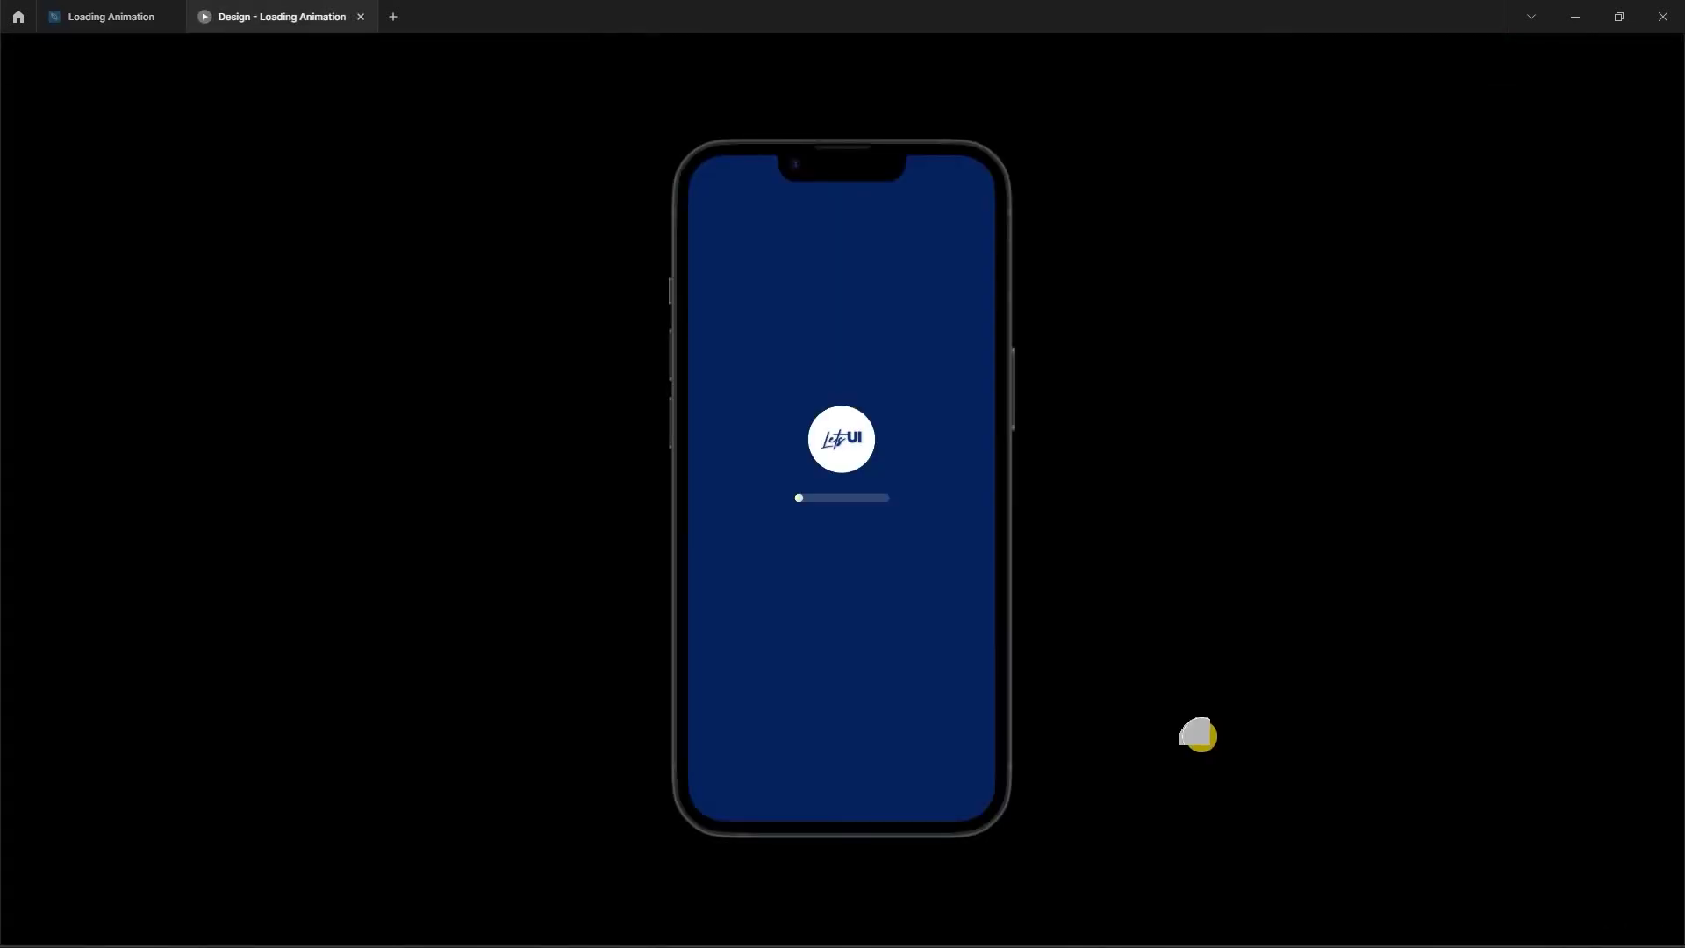